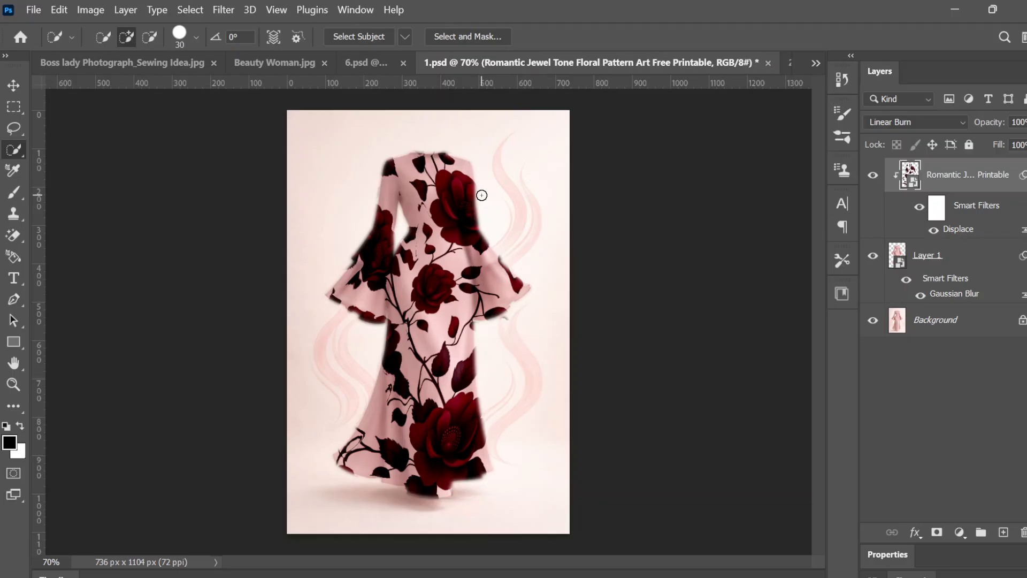
Step: Hide and show Layer 1 to compare the plain dress with the floral-patterned version
{"action": "left_click", "coordinate": [874, 256]}
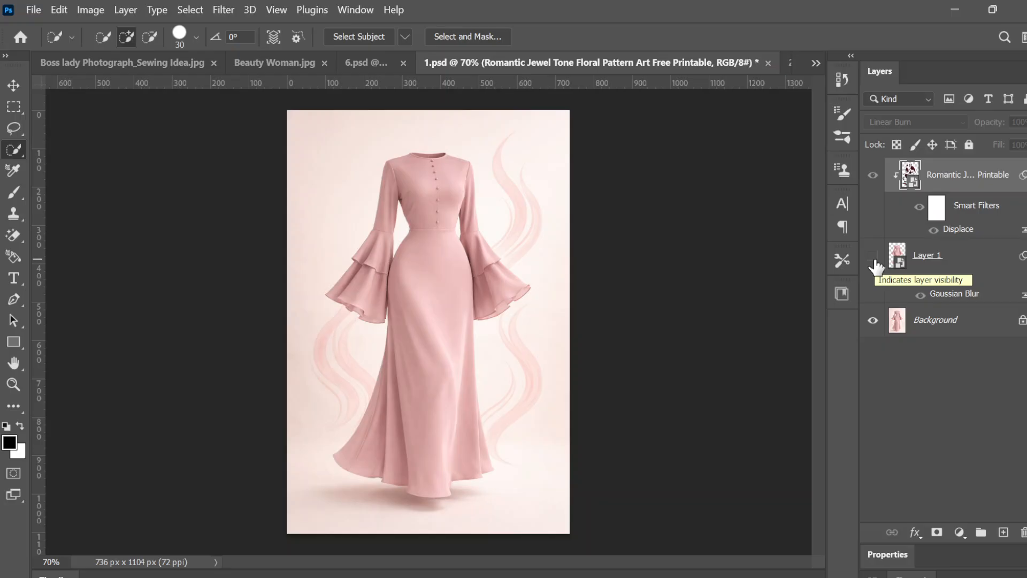
{"action": "left_click", "coordinate": [874, 259]}
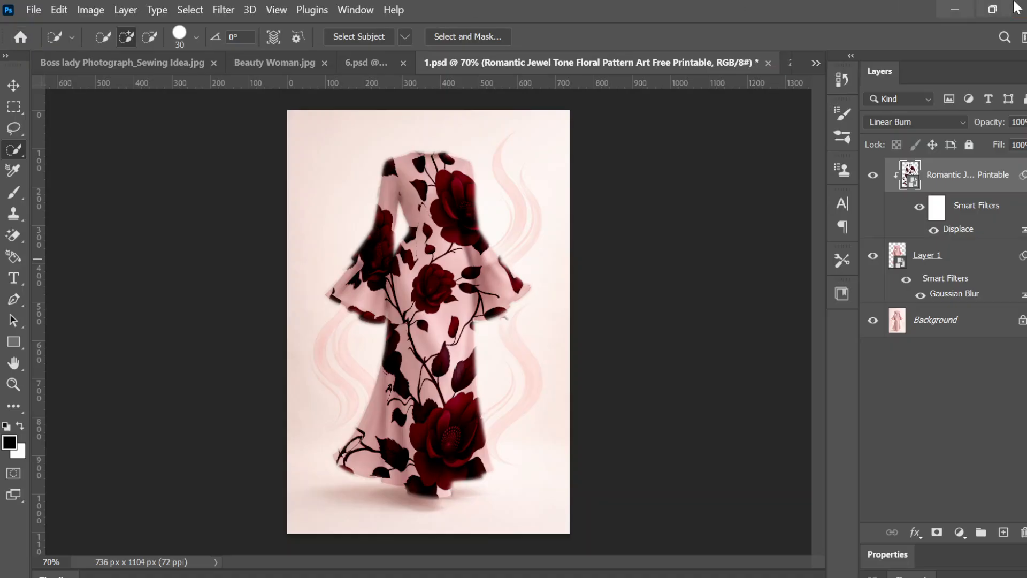
Step: Switch to the Downloads folder window in File Explorer
{"action": "left_click", "coordinate": [953, 7]}
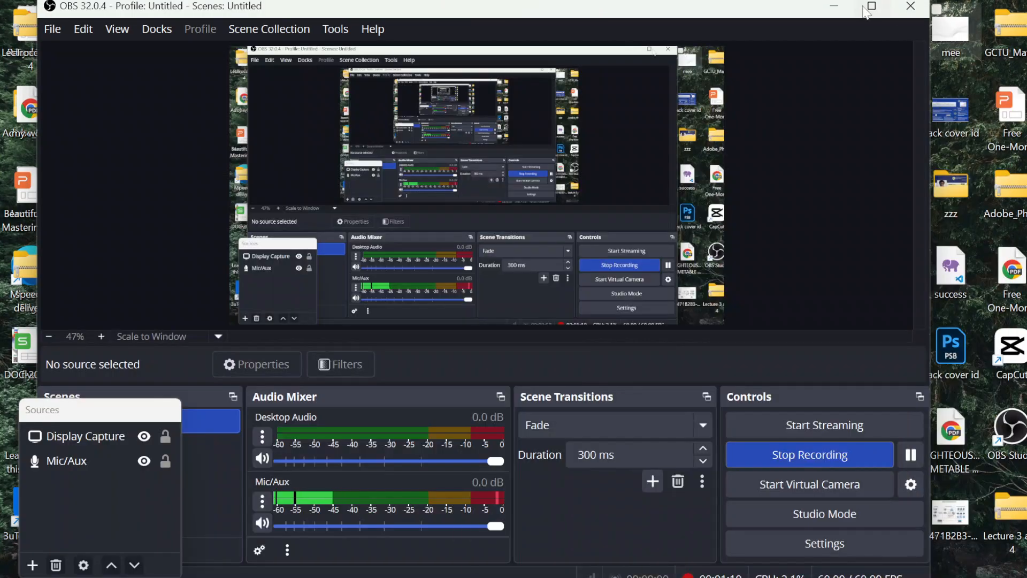
{"action": "left_click", "coordinate": [841, 4]}
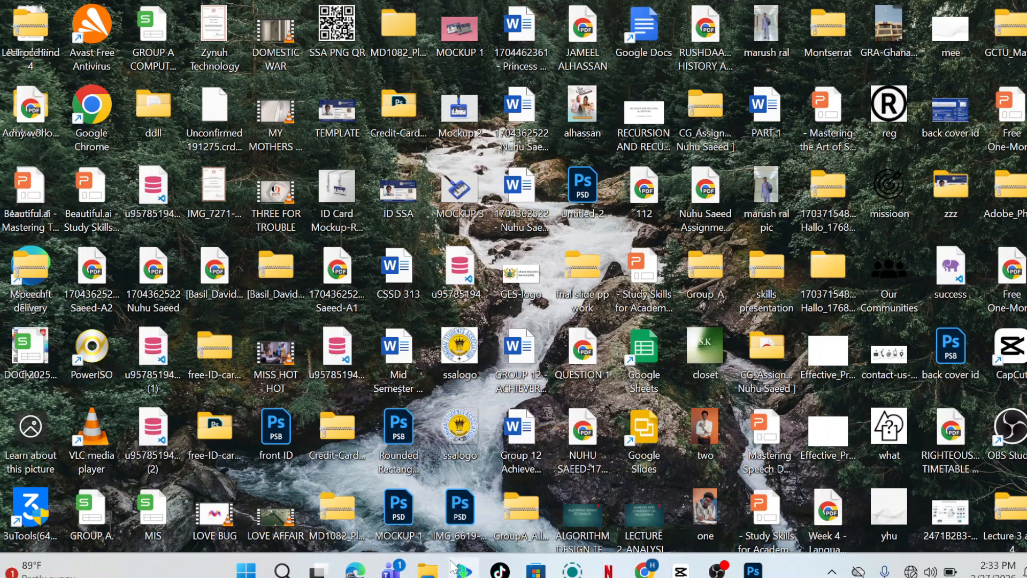
{"action": "left_click", "coordinate": [752, 571]}
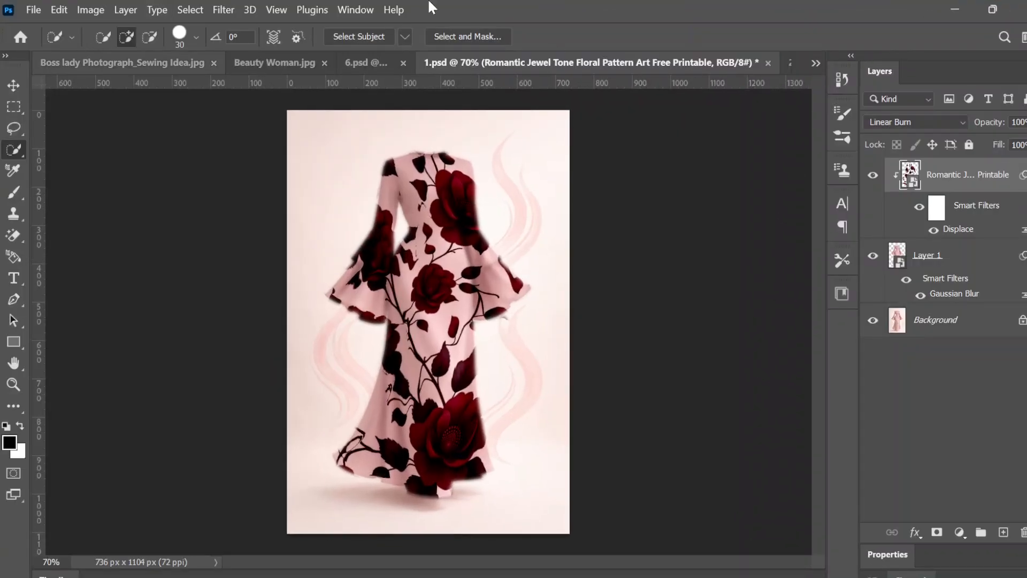
{"action": "left_click", "coordinate": [954, 9]}
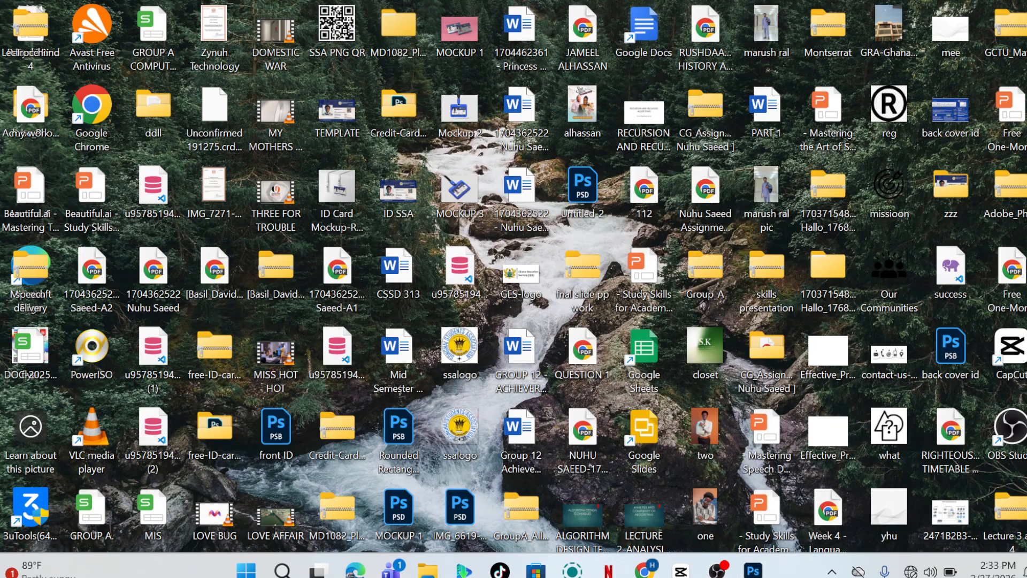
{"action": "mouse_move", "coordinate": [427, 570]}
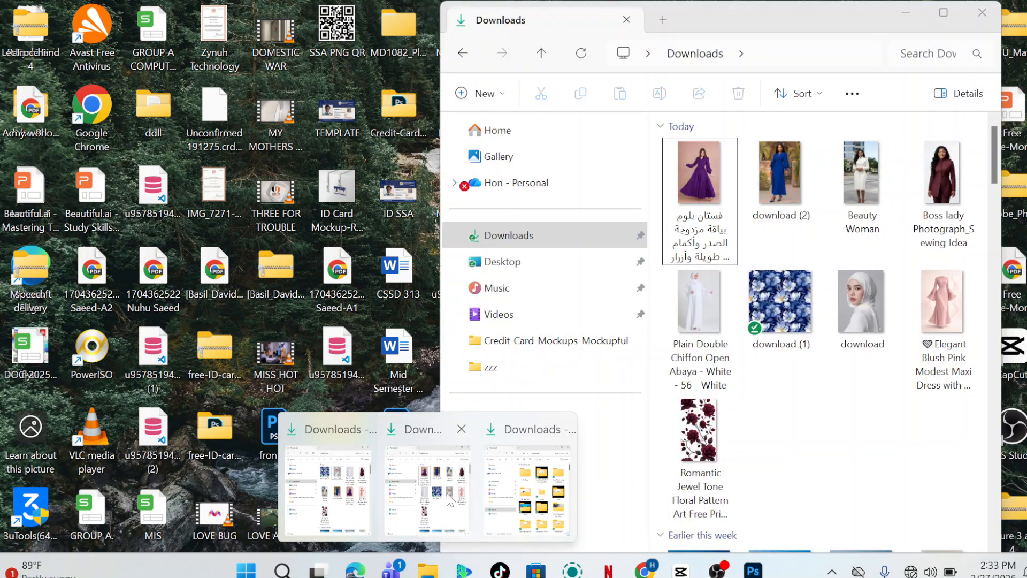
{"action": "left_click", "coordinate": [451, 500]}
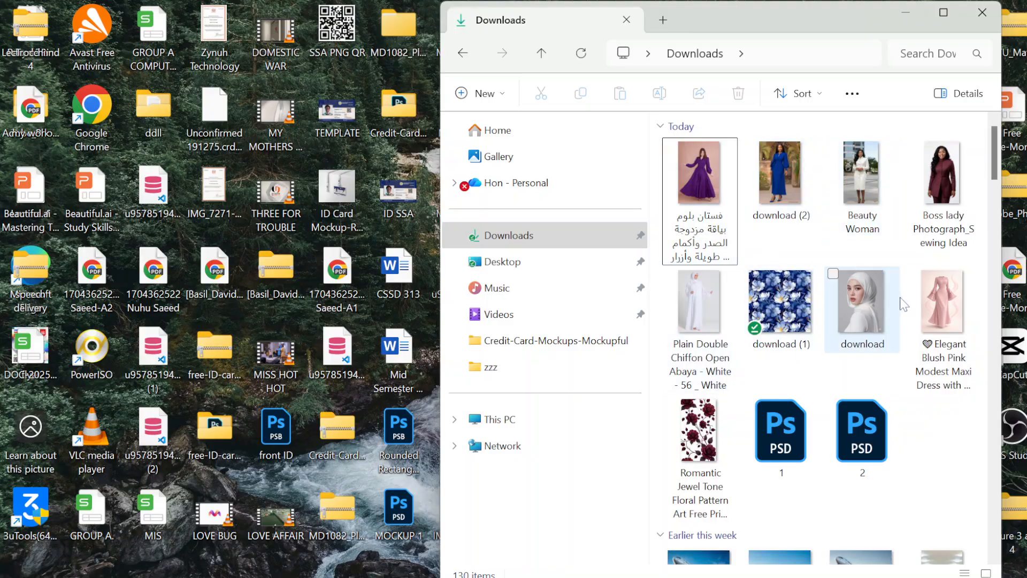
Step: Open the "Elegant Blush Pink Modest Maxi Dress" image from Downloads with Adobe Photoshop 2023
{"action": "left_click", "coordinate": [935, 292]}
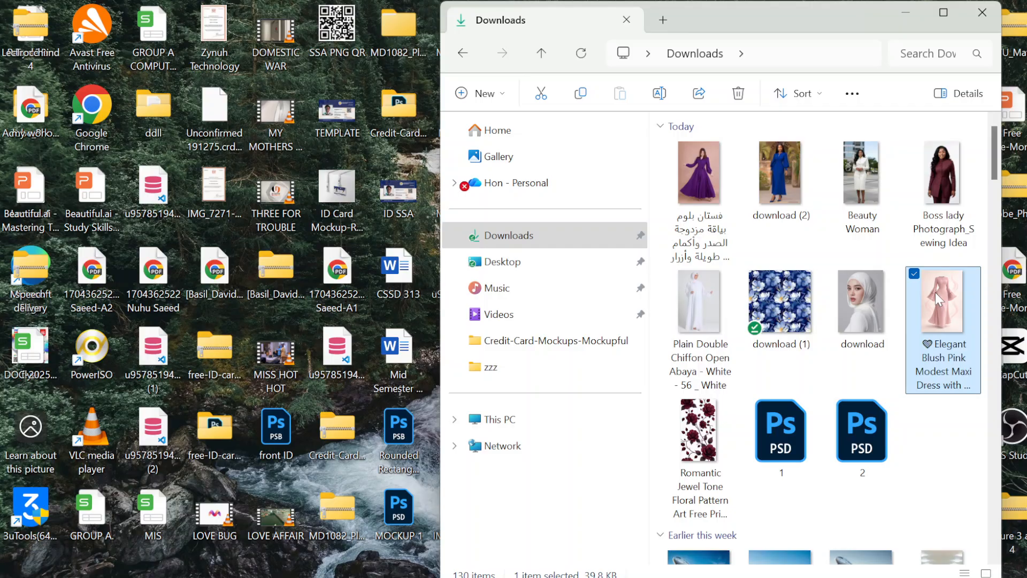
{"action": "right_click", "coordinate": [935, 293]}
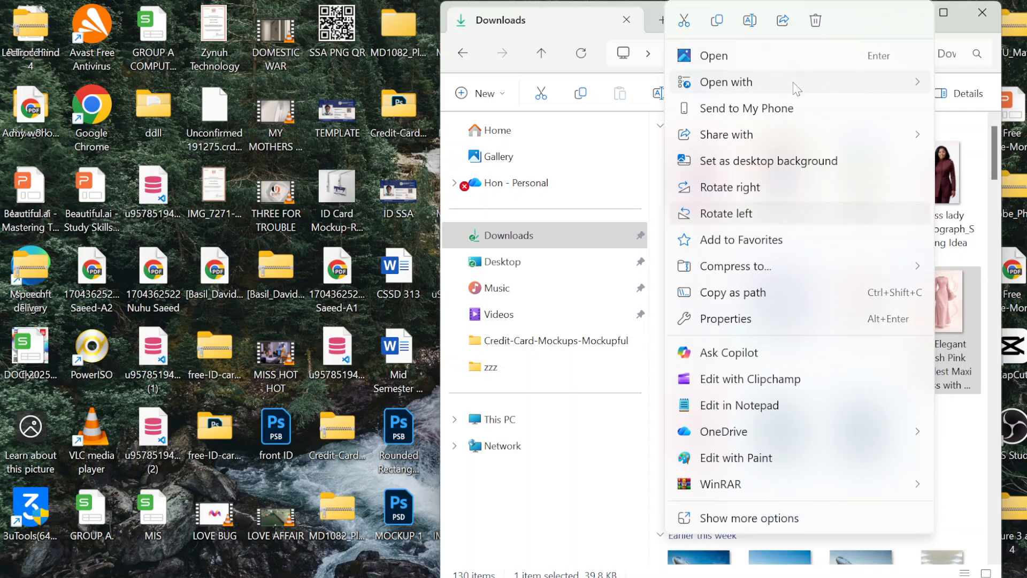
{"action": "mouse_move", "coordinate": [797, 90]}
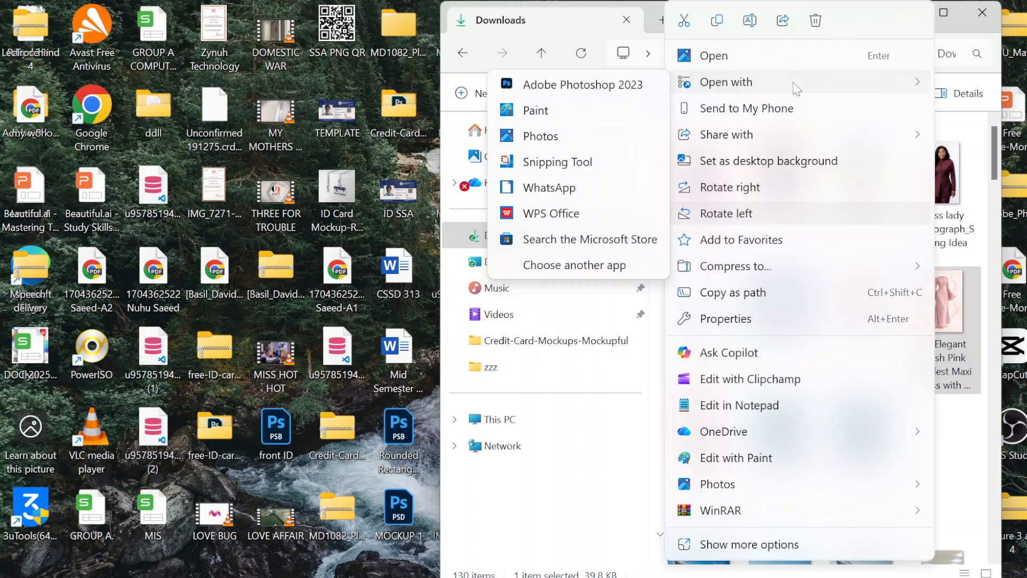
{"action": "left_click", "coordinate": [598, 88]}
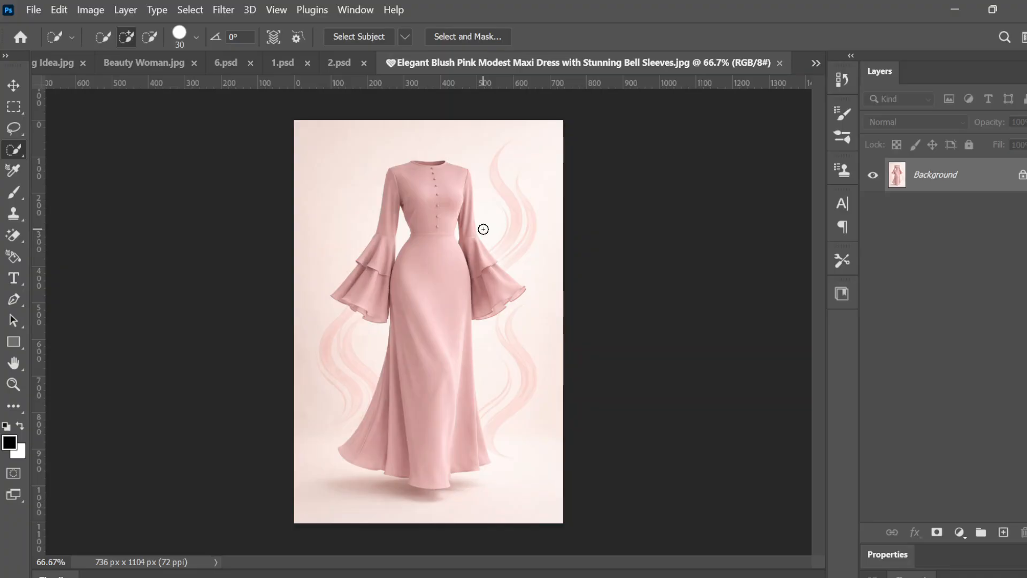
{"action": "left_click", "coordinate": [15, 84]}
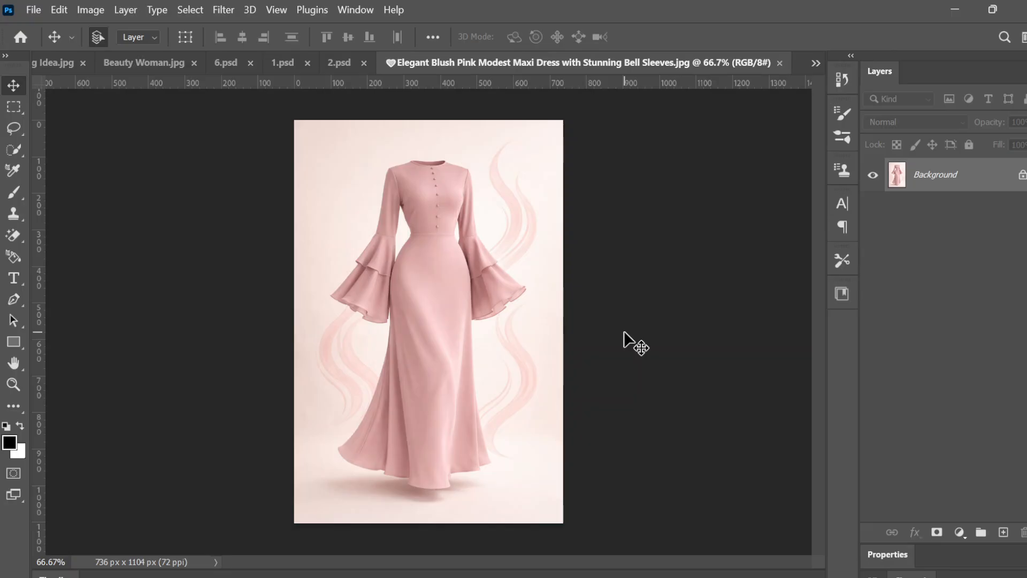
{"action": "scroll", "coordinate": [624, 332], "scroll_direction": "up", "scroll_amount": 4}
{"action": "scroll", "coordinate": [624, 332], "scroll_direction": "down", "scroll_amount": 3}
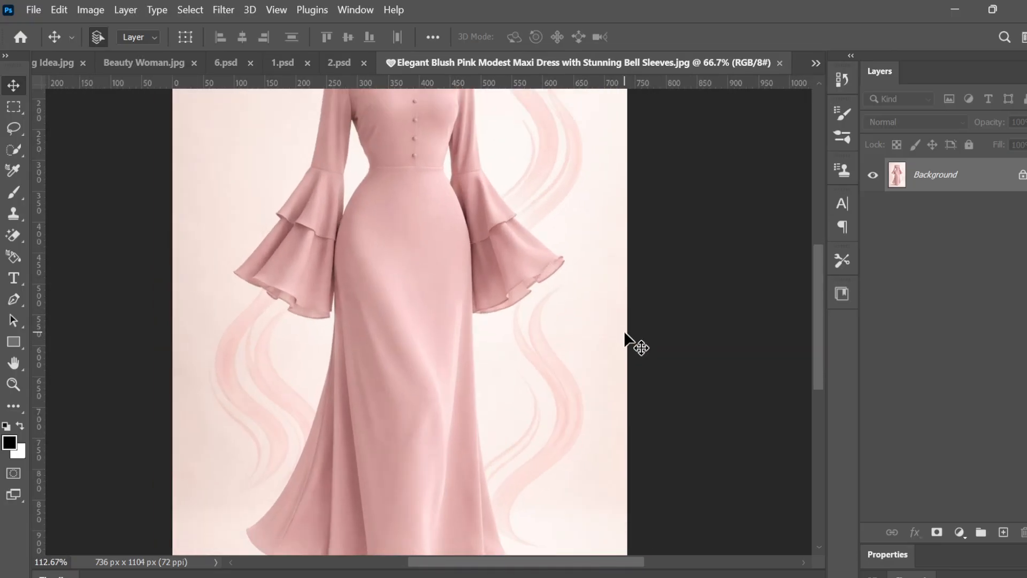
{"action": "scroll", "coordinate": [623, 332], "scroll_direction": "down", "scroll_amount": 1}
{"action": "scroll", "coordinate": [624, 332], "scroll_direction": "up", "scroll_amount": 5}
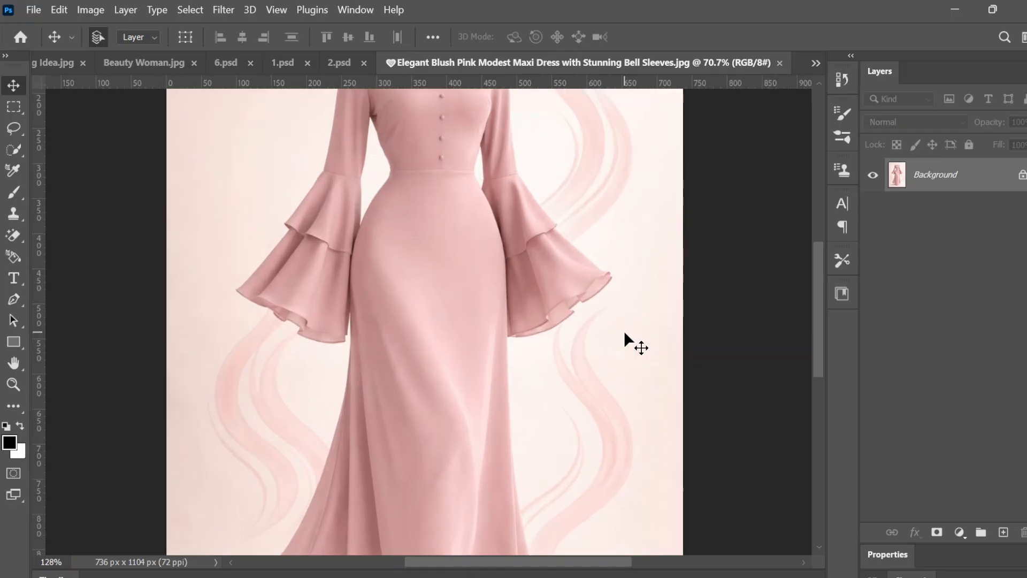
{"action": "scroll", "coordinate": [624, 332], "scroll_direction": "down", "scroll_amount": 2}
{"action": "scroll", "coordinate": [624, 331], "scroll_direction": "down", "scroll_amount": 2}
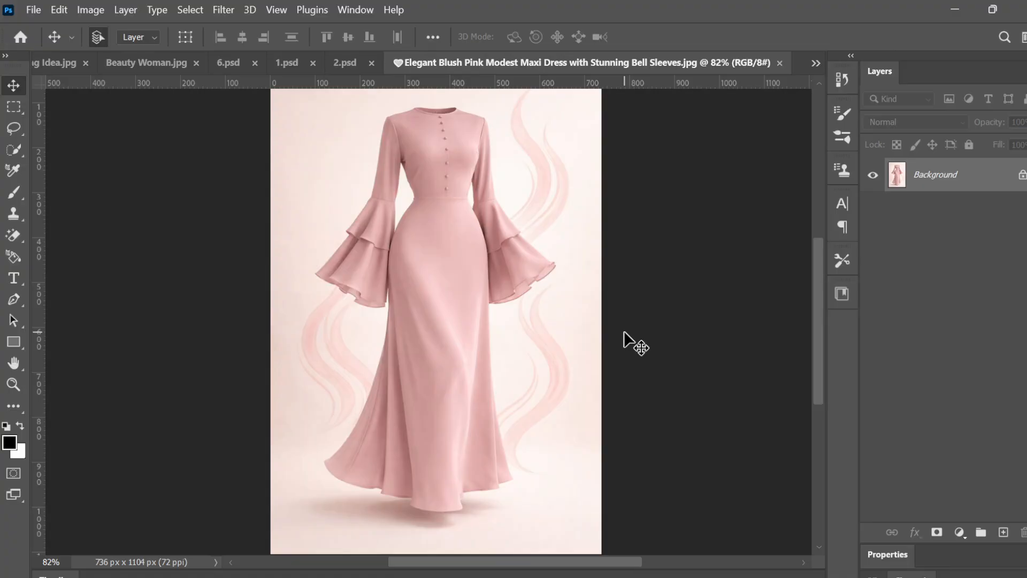
{"action": "scroll", "coordinate": [624, 330], "scroll_direction": "up", "scroll_amount": 2}
{"action": "scroll", "coordinate": [624, 330], "scroll_direction": "down", "scroll_amount": 5}
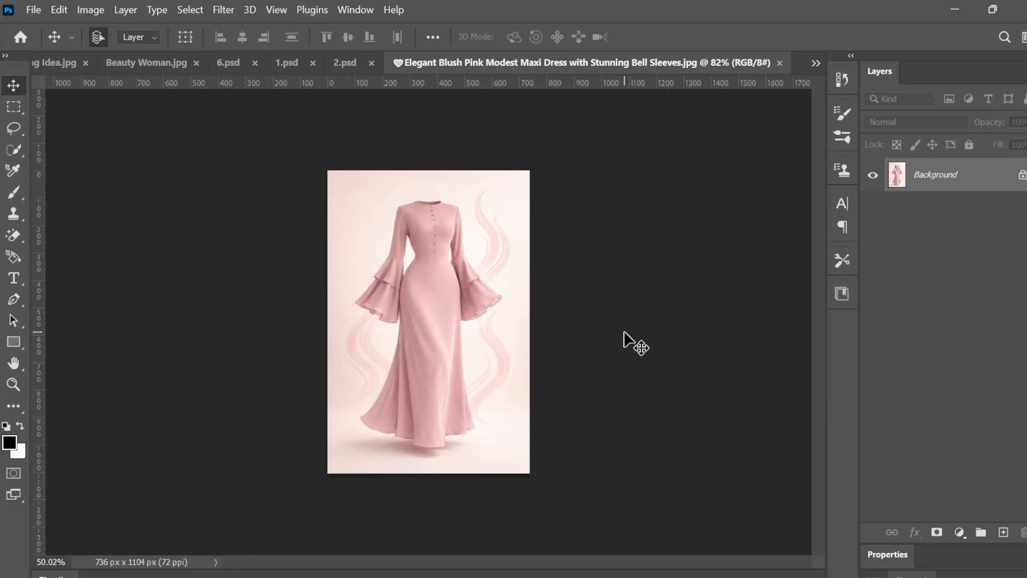
{"action": "scroll", "coordinate": [624, 331], "scroll_direction": "down", "scroll_amount": 1}
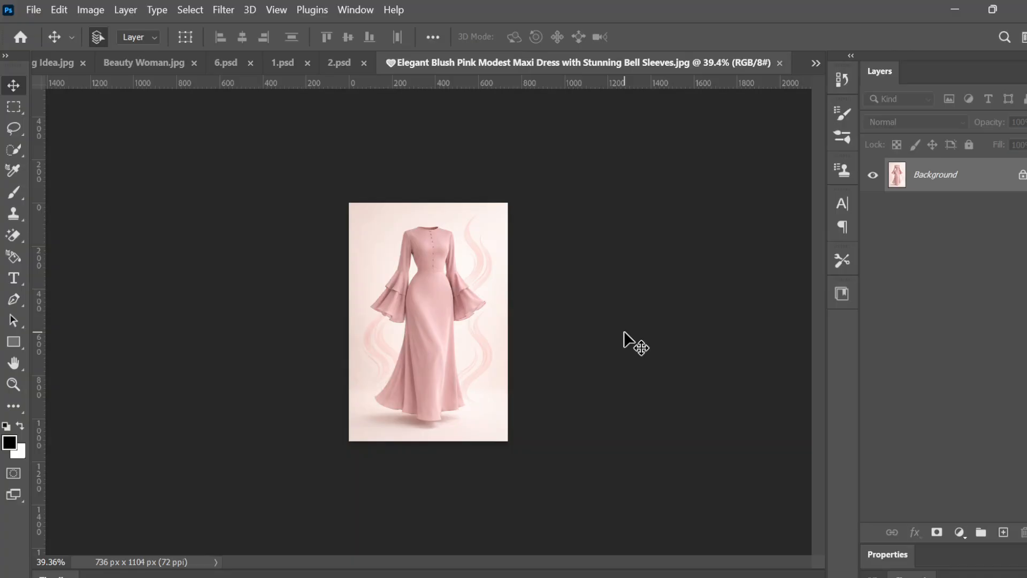
{"action": "scroll", "coordinate": [624, 331], "scroll_direction": "up", "scroll_amount": 4}
{"action": "scroll", "coordinate": [624, 330], "scroll_direction": "down", "scroll_amount": 3}
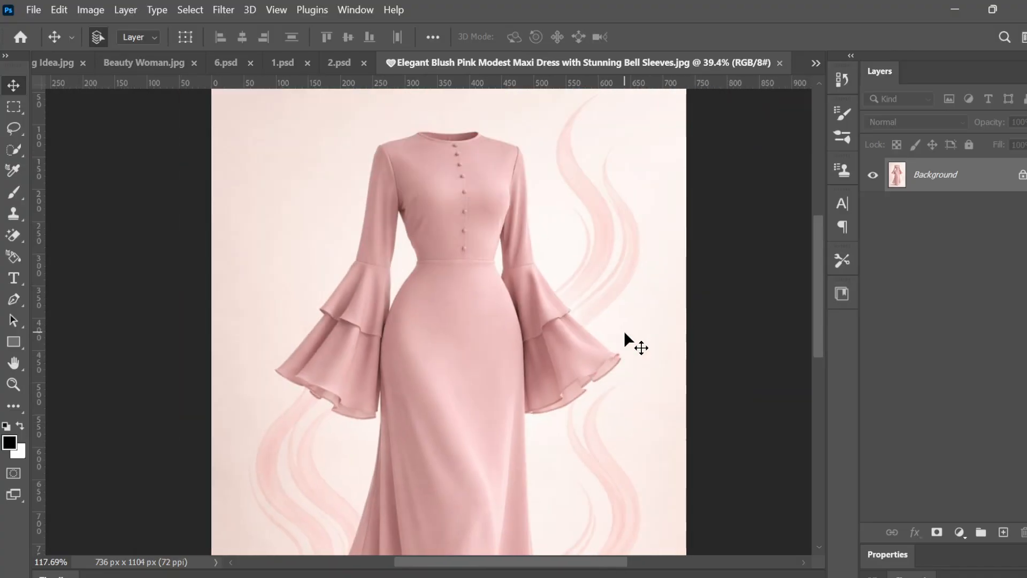
{"action": "scroll", "coordinate": [624, 331], "scroll_direction": "down", "scroll_amount": 4}
{"action": "scroll", "coordinate": [623, 330], "scroll_direction": "up", "scroll_amount": 3}
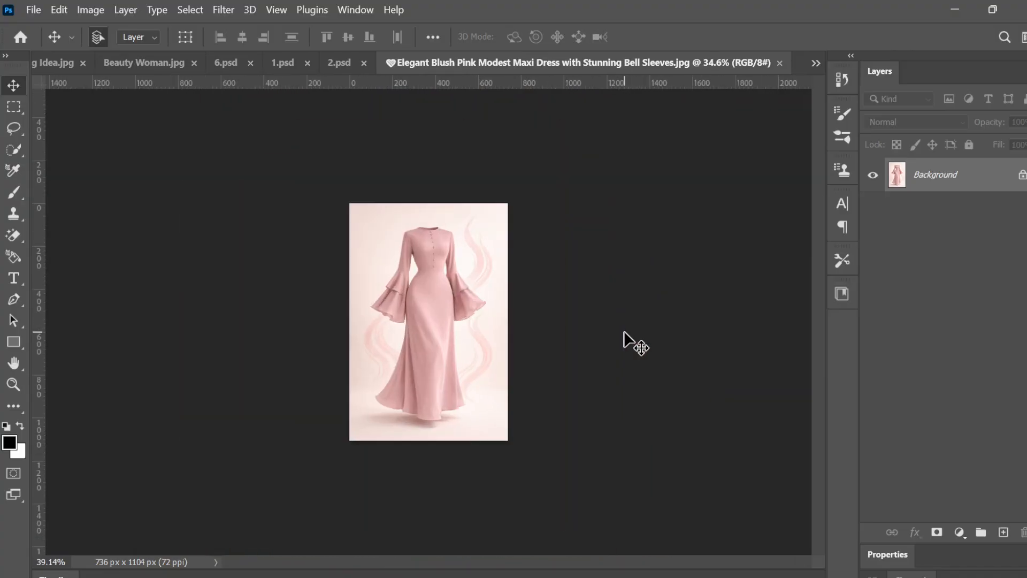
{"action": "scroll", "coordinate": [624, 330], "scroll_direction": "up", "scroll_amount": 1}
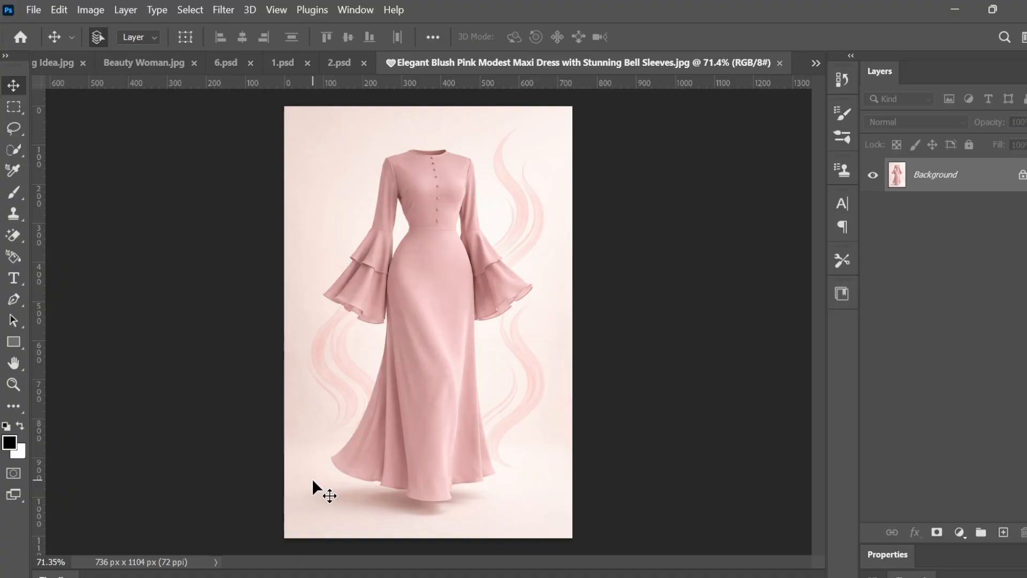
Step: Activate the Quick Selection Tool from the selection tool group
{"action": "left_click", "coordinate": [12, 148]}
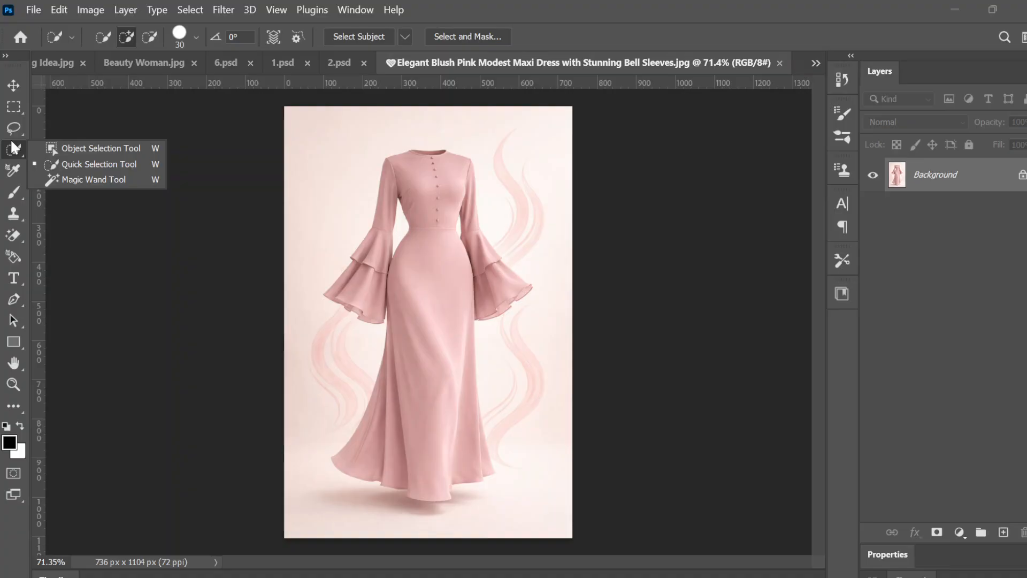
{"action": "left_click", "coordinate": [50, 164]}
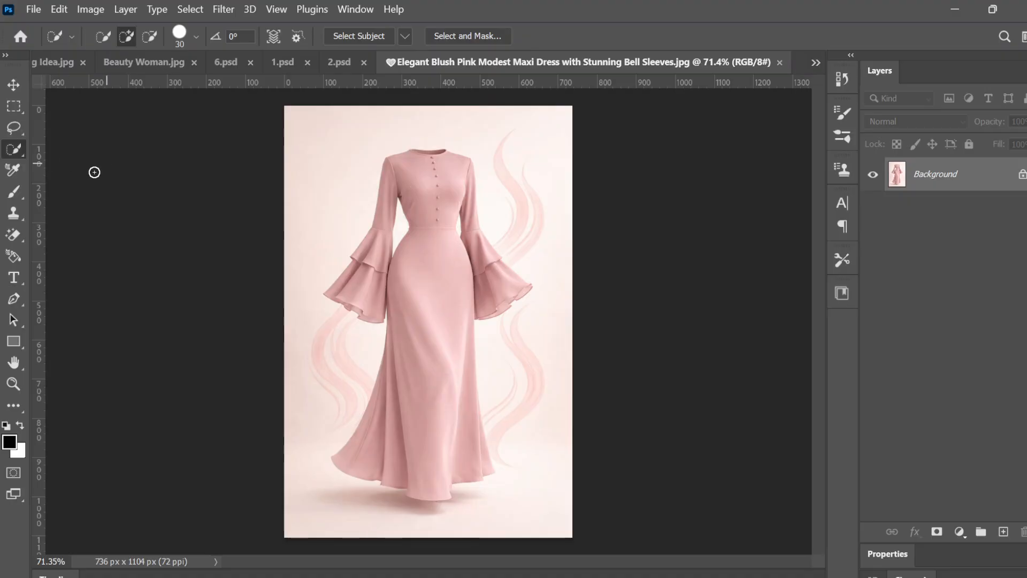
{"action": "right_click", "coordinate": [14, 150]}
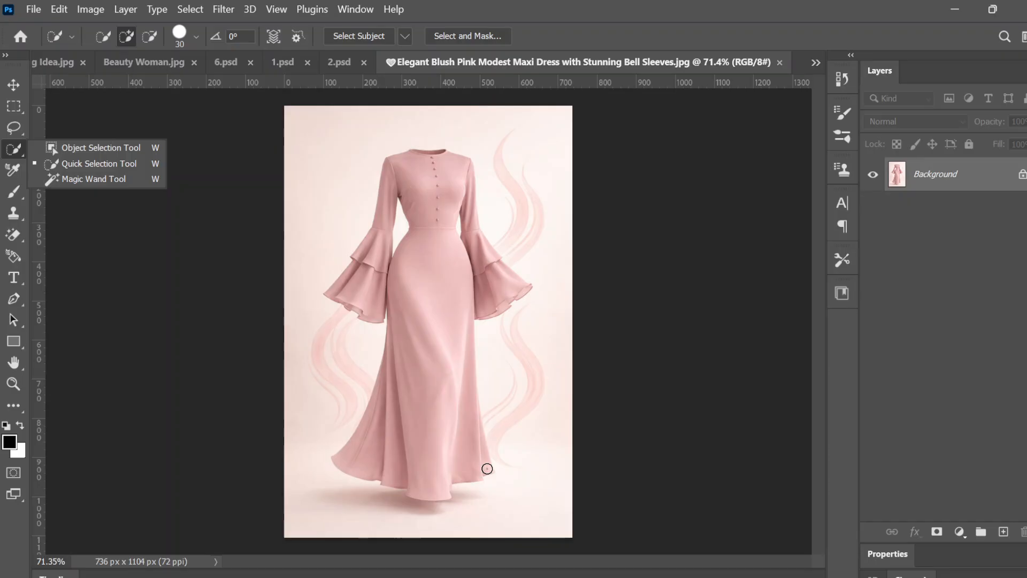
{"action": "left_click_drag", "start_coordinate": [487, 469], "coordinate": [498, 526]}
{"action": "left_click_drag", "start_coordinate": [441, 436], "coordinate": [431, 407]}
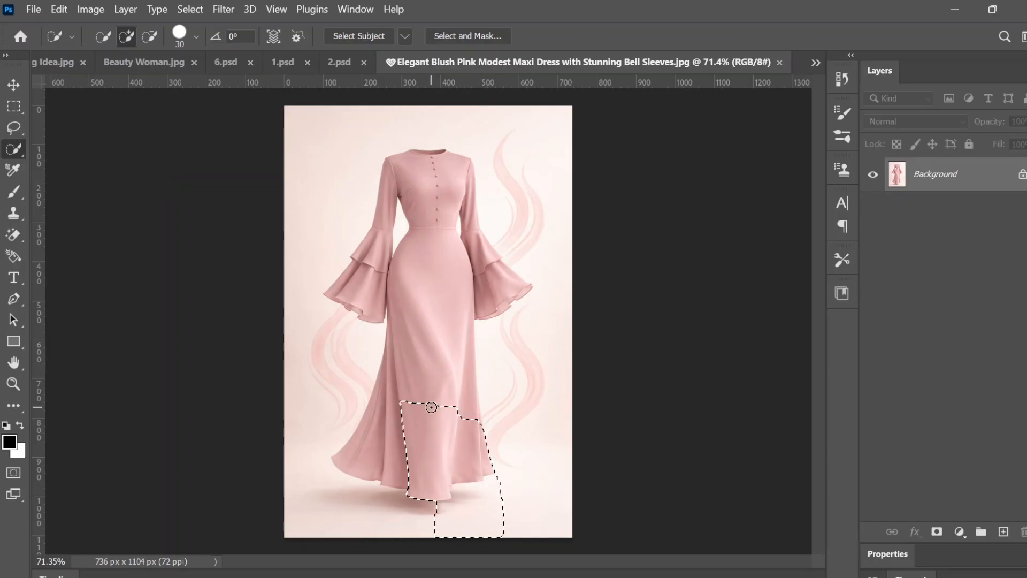
{"action": "key", "text": "ctrl+d"}
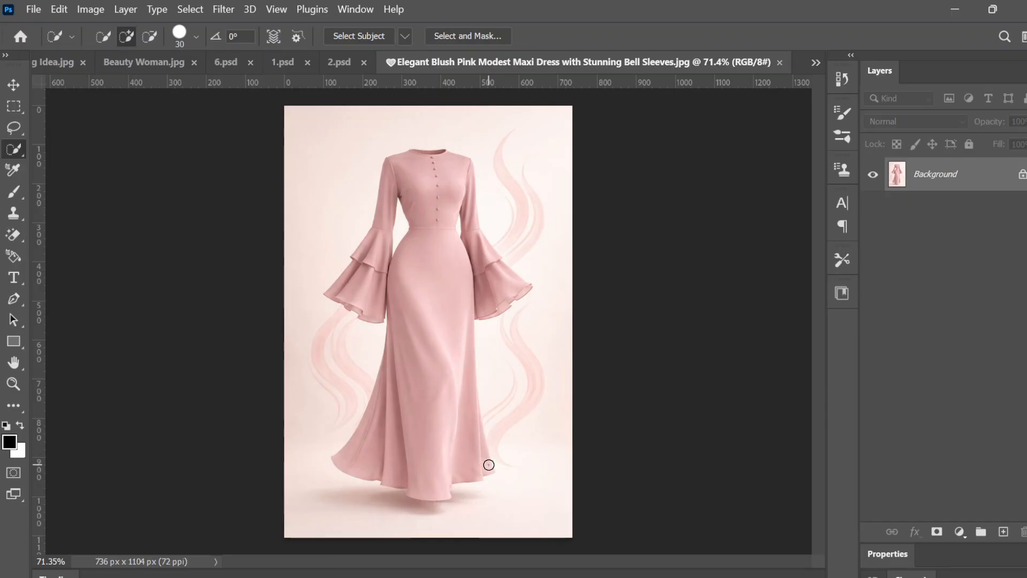
{"action": "mouse_move", "coordinate": [488, 464]}
{"action": "left_mouse_down"}
{"action": "mouse_move", "coordinate": [435, 461]}
{"action": "mouse_move", "coordinate": [415, 360]}
{"action": "mouse_move", "coordinate": [397, 356]}
{"action": "mouse_move", "coordinate": [392, 395]}
{"action": "mouse_move", "coordinate": [369, 432]}
{"action": "mouse_move", "coordinate": [432, 236]}
{"action": "mouse_move", "coordinate": [428, 162]}
{"action": "mouse_move", "coordinate": [396, 173]}
{"action": "mouse_move", "coordinate": [372, 283]}
{"action": "mouse_move", "coordinate": [502, 282]}
{"action": "mouse_move", "coordinate": [478, 247]}
{"action": "mouse_move", "coordinate": [474, 210]}
{"action": "left_mouse_up"}
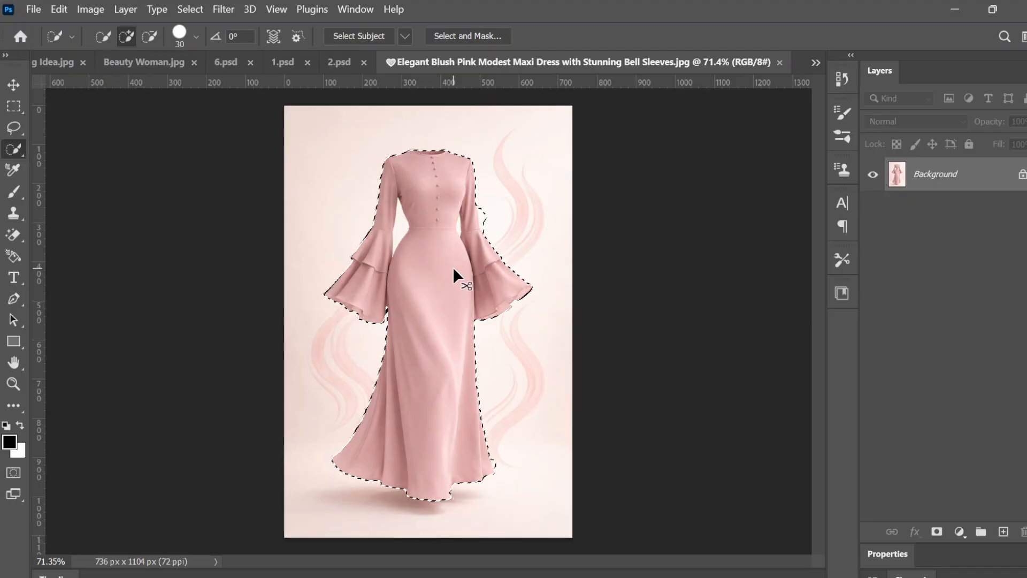
{"action": "key", "text": "ctrl+d"}
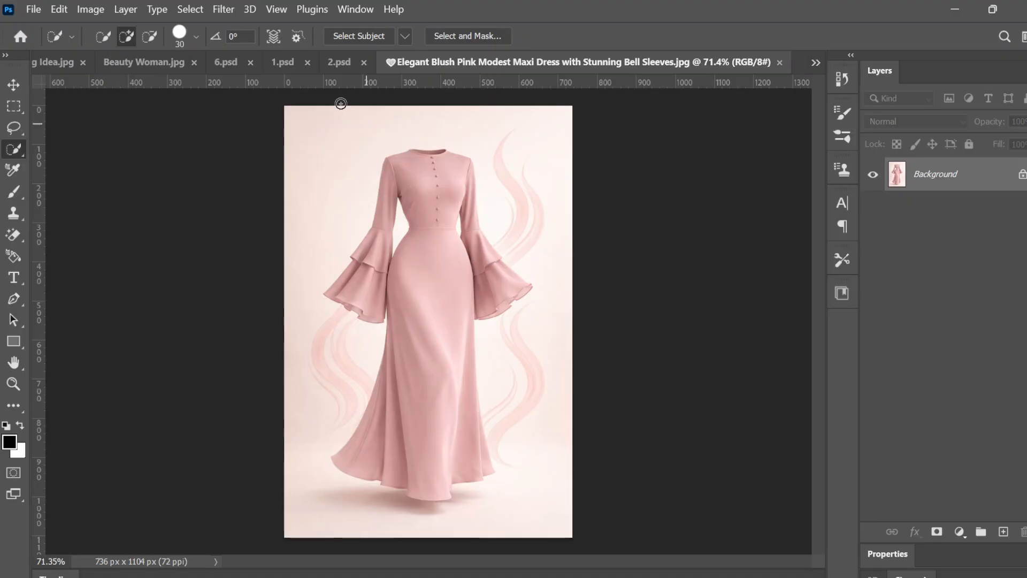
Step: Select the dress automatically with Select Subject
{"action": "left_click", "coordinate": [358, 37]}
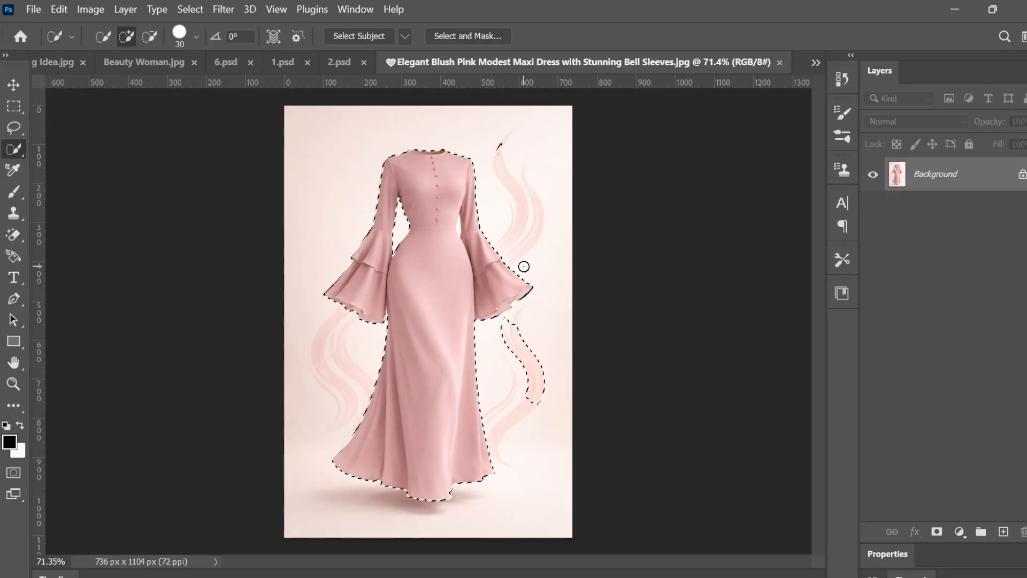
Step: Examine the selection outline around the bodice, sleeves and background swirls for stray areas
{"action": "scroll", "coordinate": [524, 267], "scroll_direction": "up", "scroll_amount": 5}
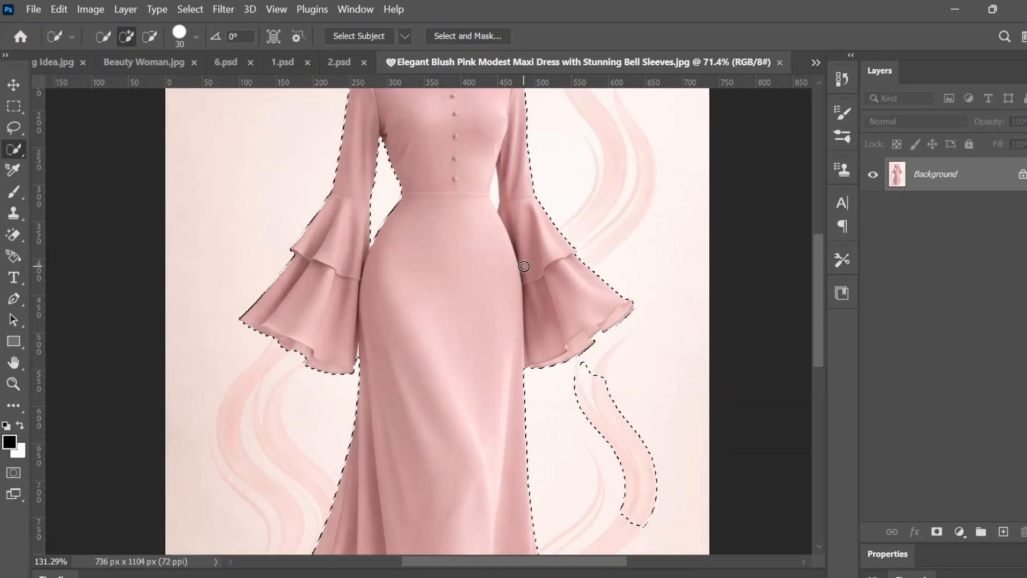
{"action": "scroll", "coordinate": [524, 267], "scroll_direction": "down", "scroll_amount": 3}
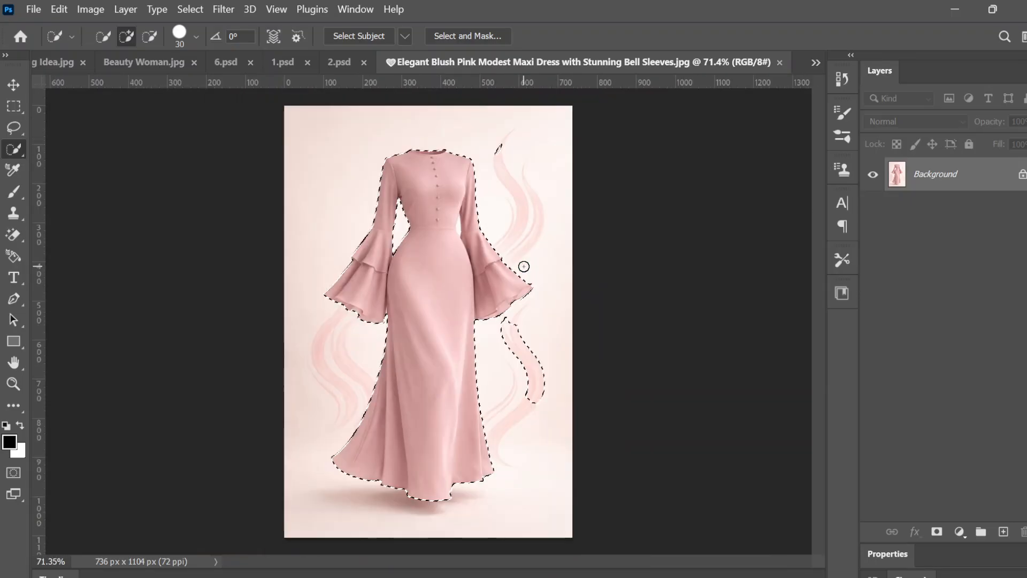
{"action": "scroll", "coordinate": [524, 266], "scroll_direction": "up", "scroll_amount": 4}
{"action": "scroll", "coordinate": [524, 266], "scroll_direction": "up", "scroll_amount": 2}
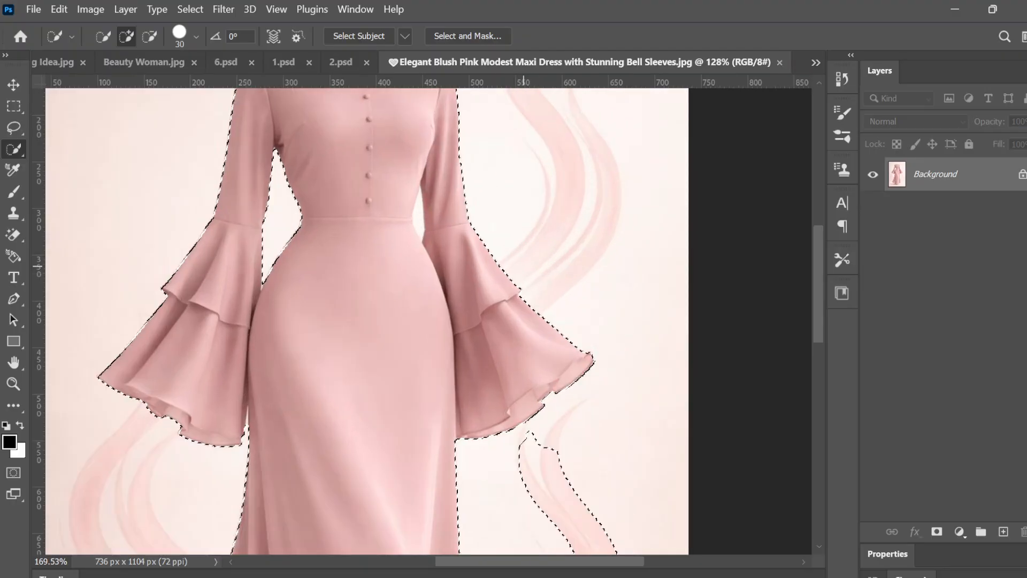
{"action": "scroll", "coordinate": [524, 266], "scroll_direction": "down", "scroll_amount": 3}
{"action": "scroll", "coordinate": [524, 267], "scroll_direction": "up", "scroll_amount": 4}
{"action": "scroll", "coordinate": [524, 266], "scroll_direction": "up", "scroll_amount": 3}
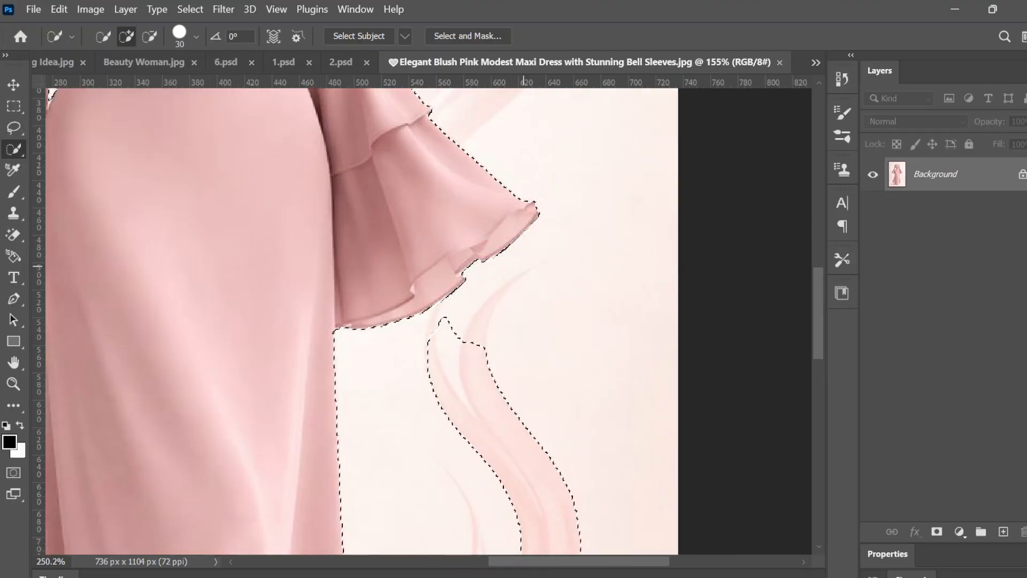
{"action": "scroll", "coordinate": [523, 267], "scroll_direction": "down", "scroll_amount": 4}
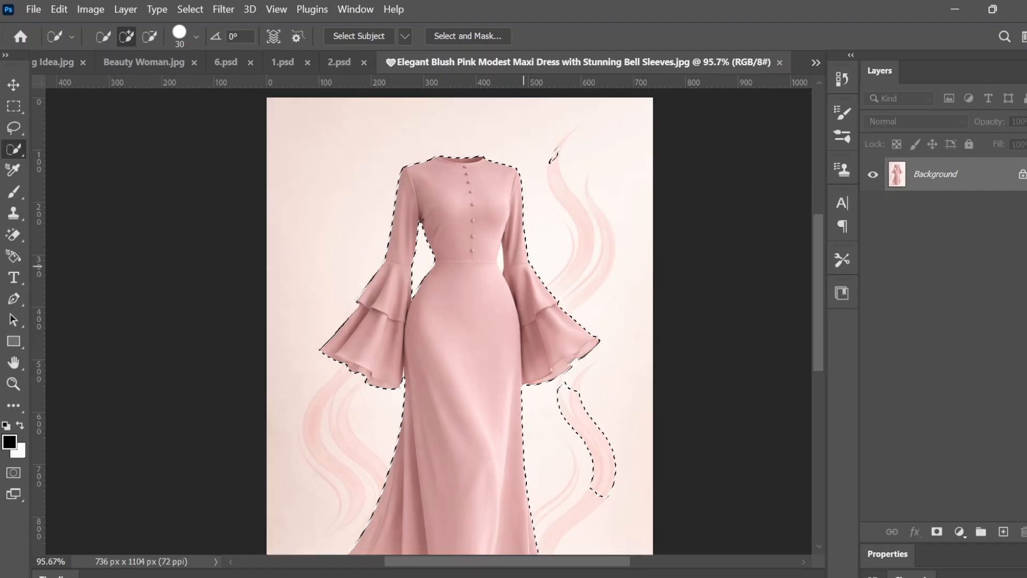
{"action": "scroll", "coordinate": [523, 267], "scroll_direction": "up", "scroll_amount": 4}
{"action": "scroll", "coordinate": [524, 266], "scroll_direction": "down", "scroll_amount": 3}
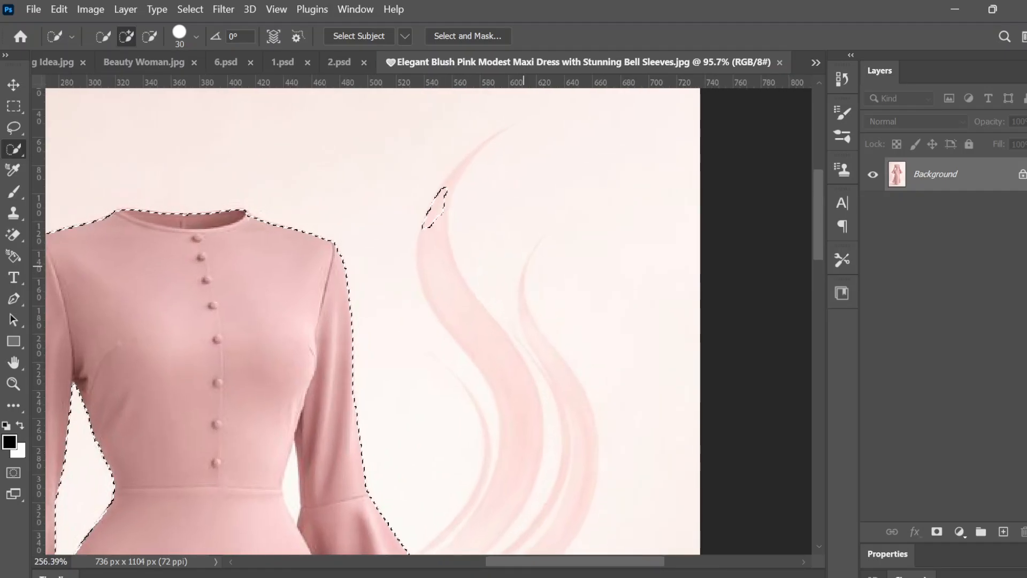
Step: Inspect the selection edges along the waist gaps, bell sleeves and hem at several magnifications
{"action": "scroll", "coordinate": [523, 267], "scroll_direction": "up", "scroll_amount": 5}
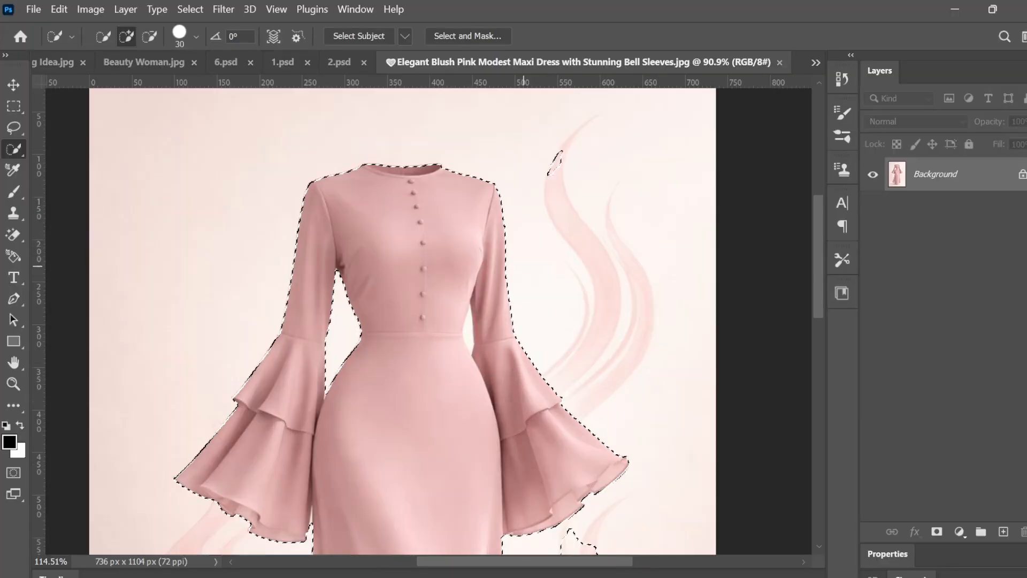
{"action": "scroll", "coordinate": [523, 267], "scroll_direction": "up", "scroll_amount": 3}
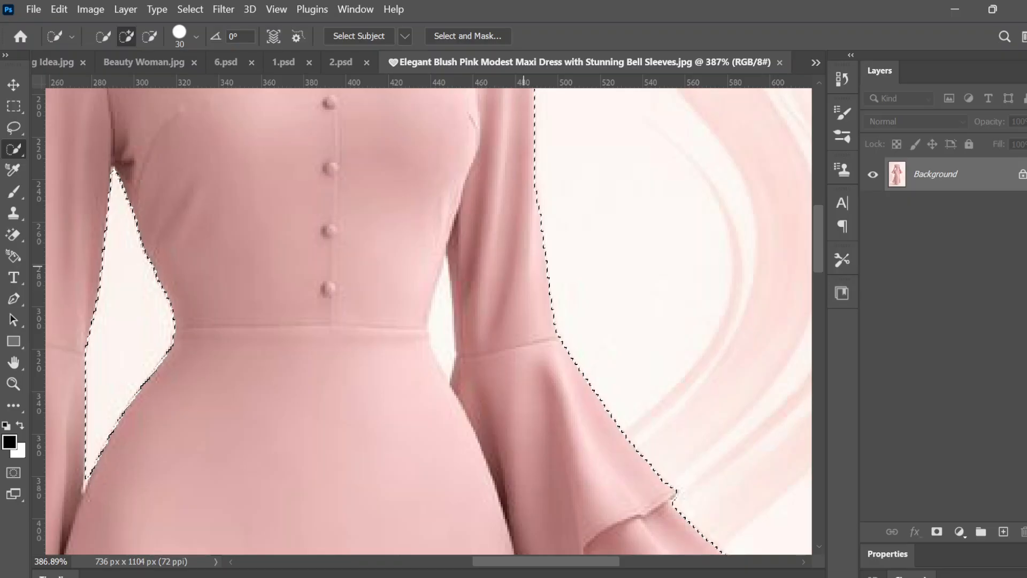
{"action": "scroll", "coordinate": [523, 266], "scroll_direction": "down", "scroll_amount": 8}
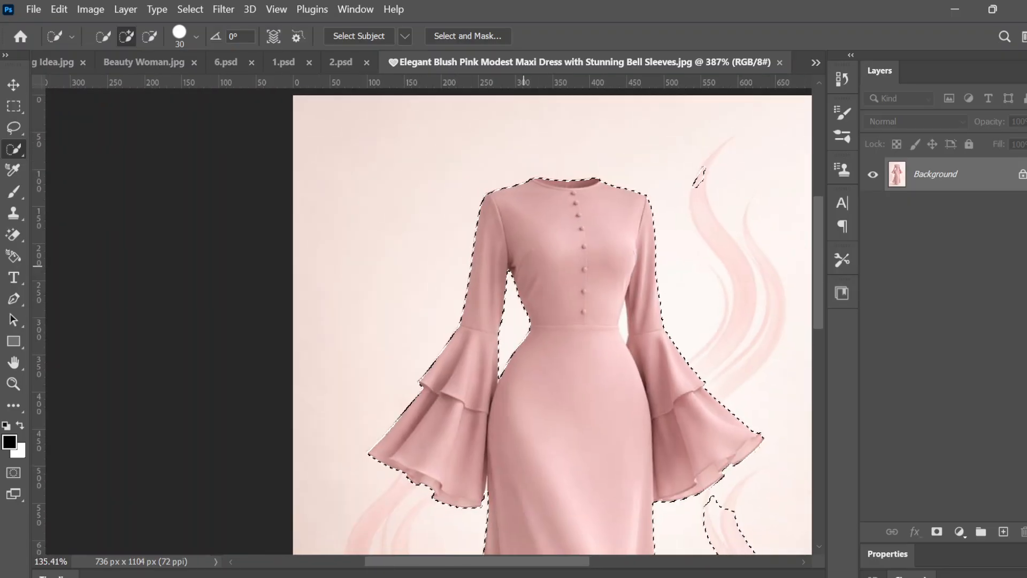
{"action": "scroll", "coordinate": [524, 266], "scroll_direction": "down", "scroll_amount": 2}
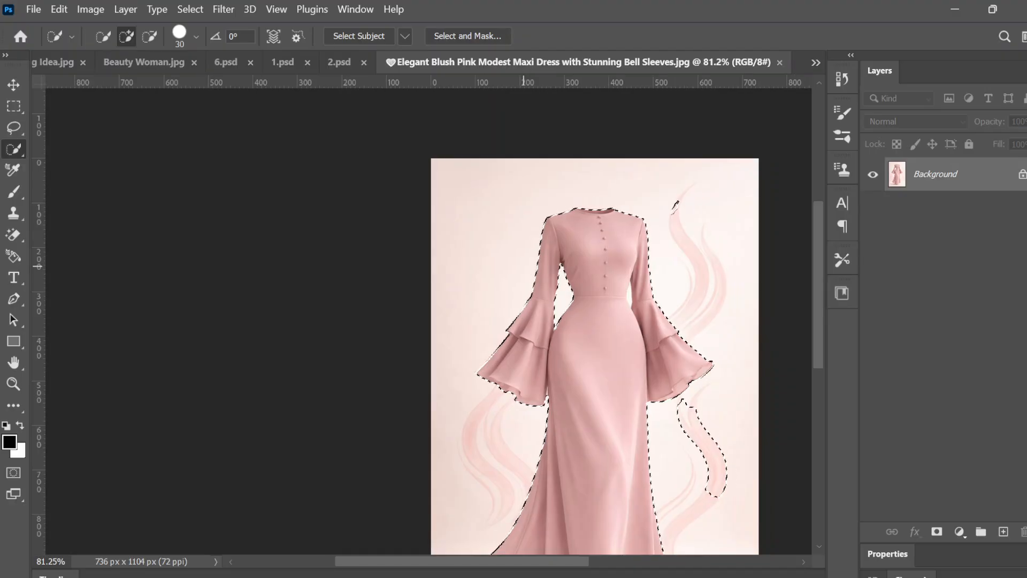
{"action": "scroll", "coordinate": [524, 266], "scroll_direction": "down", "scroll_amount": 1}
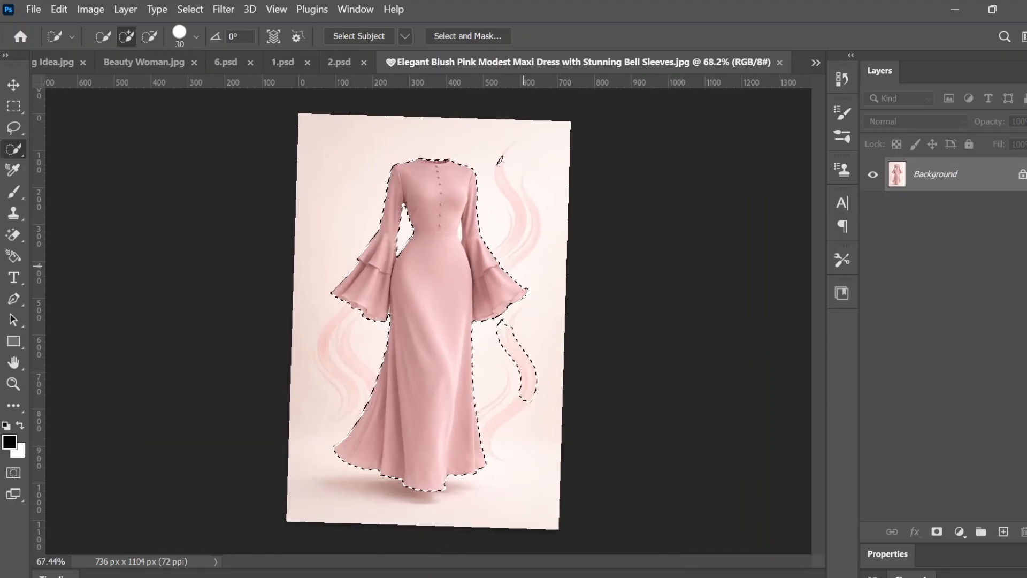
{"action": "scroll", "coordinate": [523, 267], "scroll_direction": "up", "scroll_amount": 1}
{"action": "scroll", "coordinate": [524, 266], "scroll_direction": "down", "scroll_amount": 1}
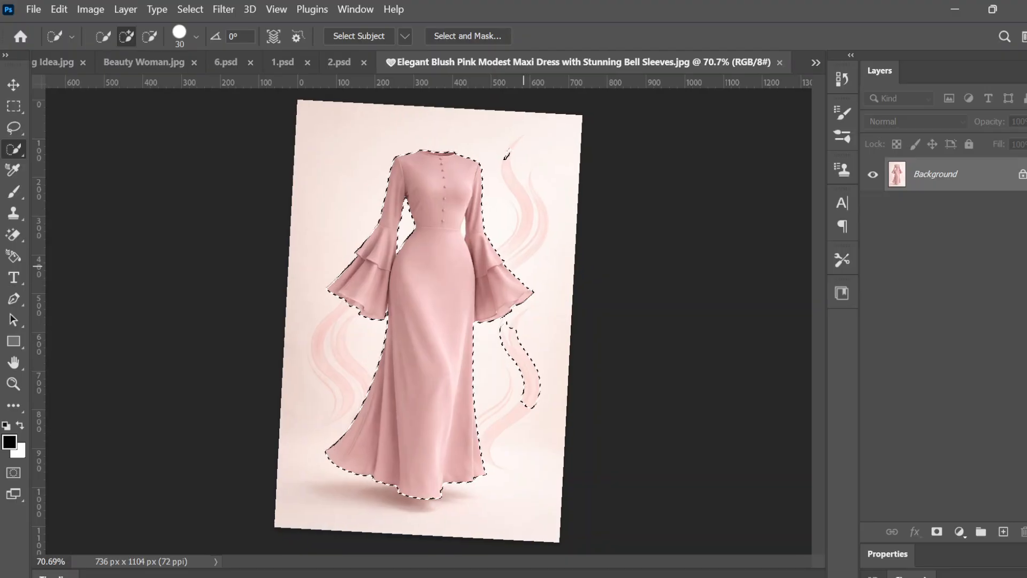
{"action": "scroll", "coordinate": [523, 267], "scroll_direction": "down", "scroll_amount": 1}
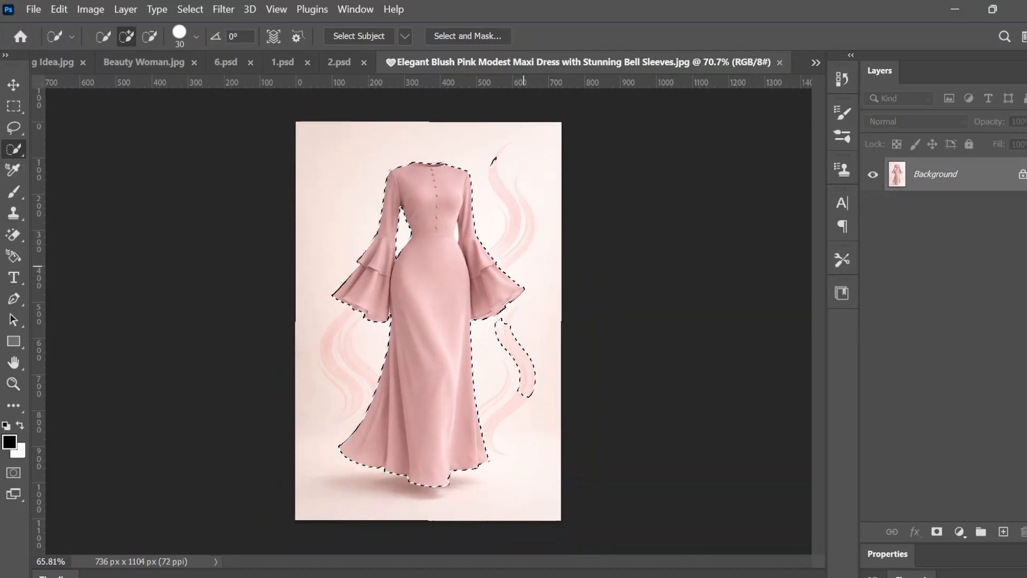
{"action": "scroll", "coordinate": [524, 266], "scroll_direction": "up", "scroll_amount": 3}
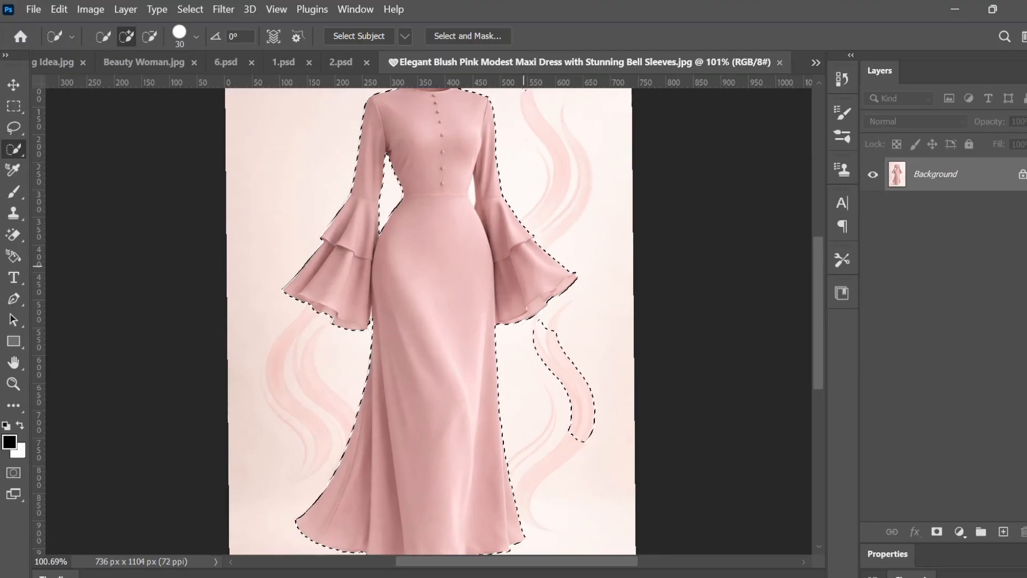
Step: Copy the selected dress onto its own layer and unlock the Background layer, keeping the dress copy active
{"action": "key", "text": "ctrl+j"}
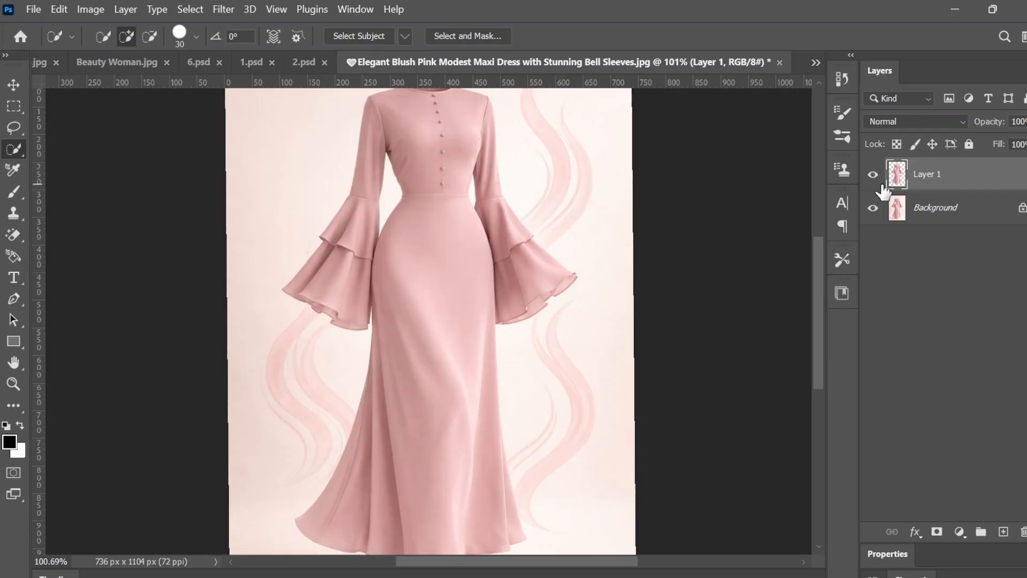
{"action": "left_click", "coordinate": [1021, 209]}
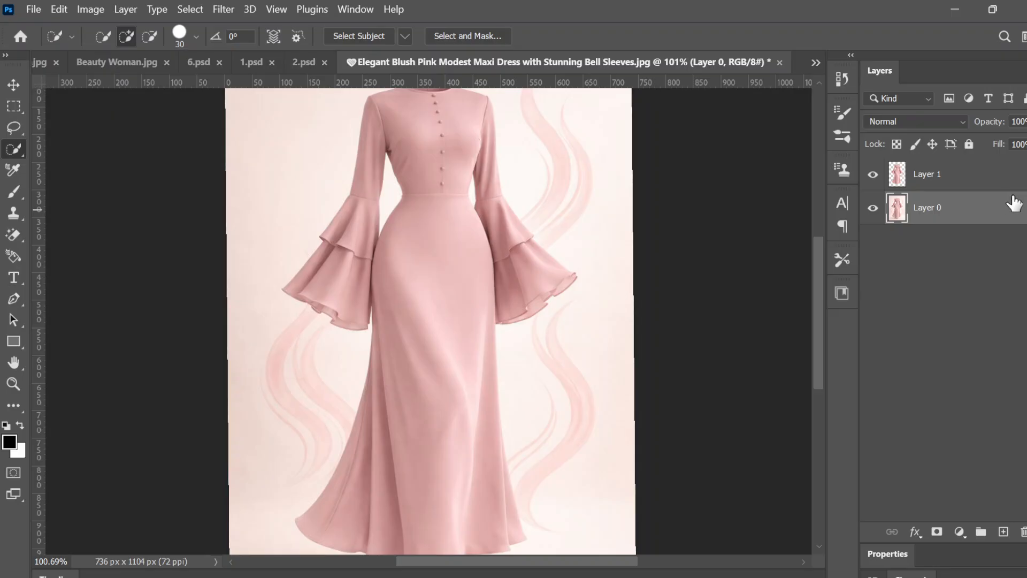
{"action": "left_click", "coordinate": [925, 188]}
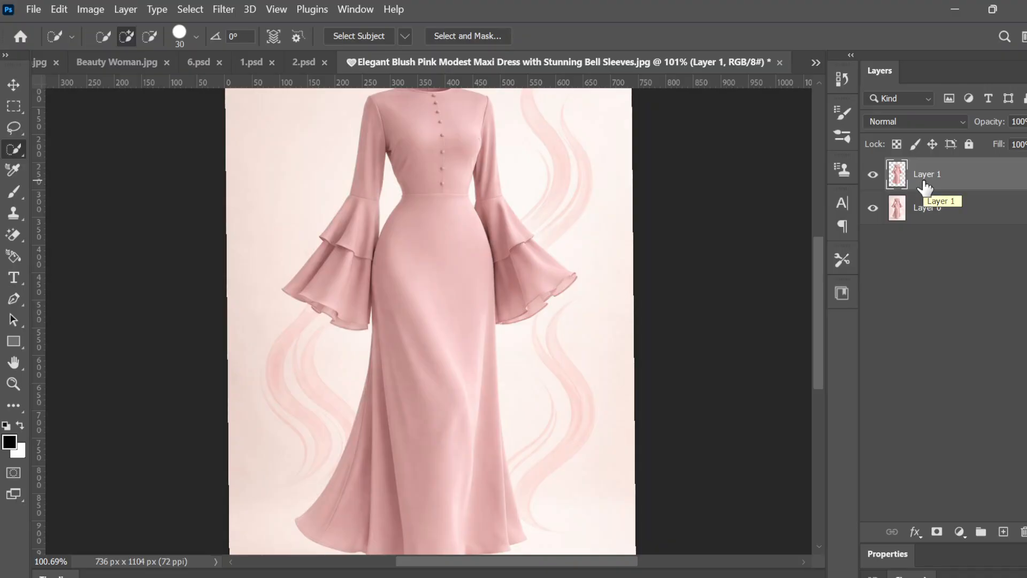
Step: Hide the original image layer so only the dress cutout shows
{"action": "left_click", "coordinate": [873, 209]}
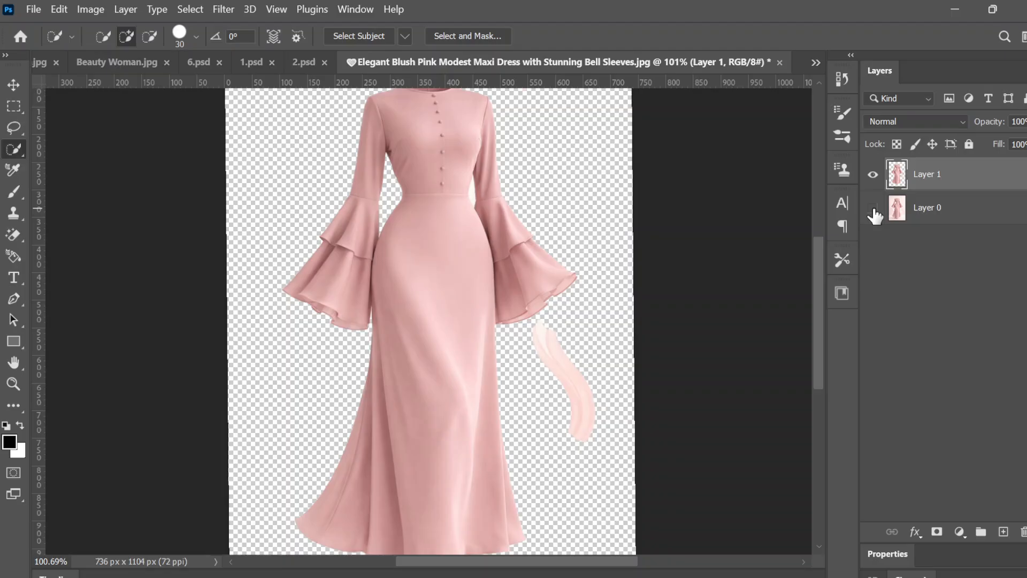
{"action": "scroll", "coordinate": [429, 321], "scroll_direction": "up", "scroll_amount": 5}
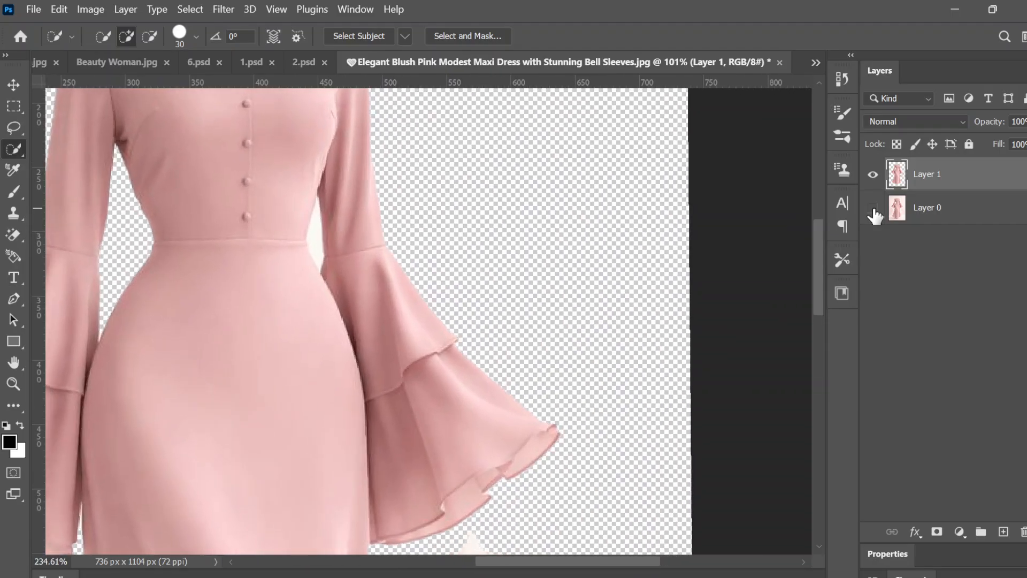
{"action": "scroll", "coordinate": [92, 157], "scroll_direction": "up", "scroll_amount": 2}
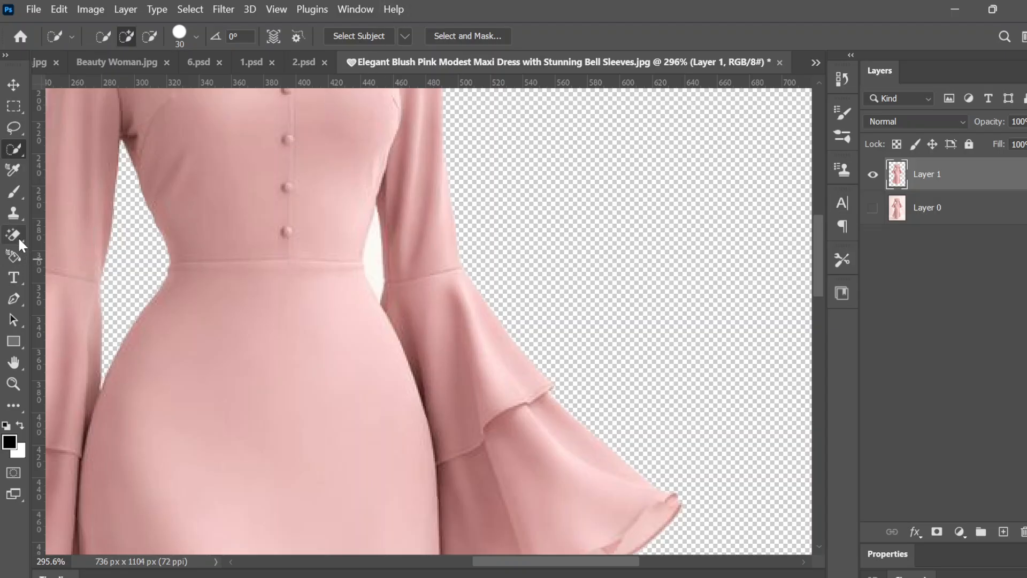
Step: Try to erase the leftover background between the waist and sleeve with the Background Eraser at 10 px
{"action": "left_click_drag", "start_coordinate": [18, 236], "coordinate": [52, 235]}
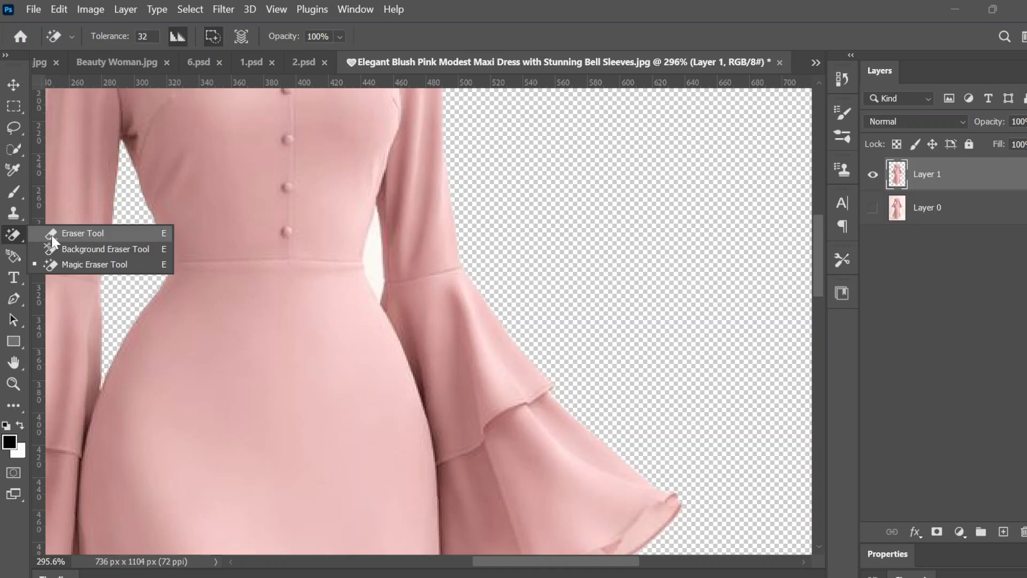
{"action": "left_click", "coordinate": [81, 250]}
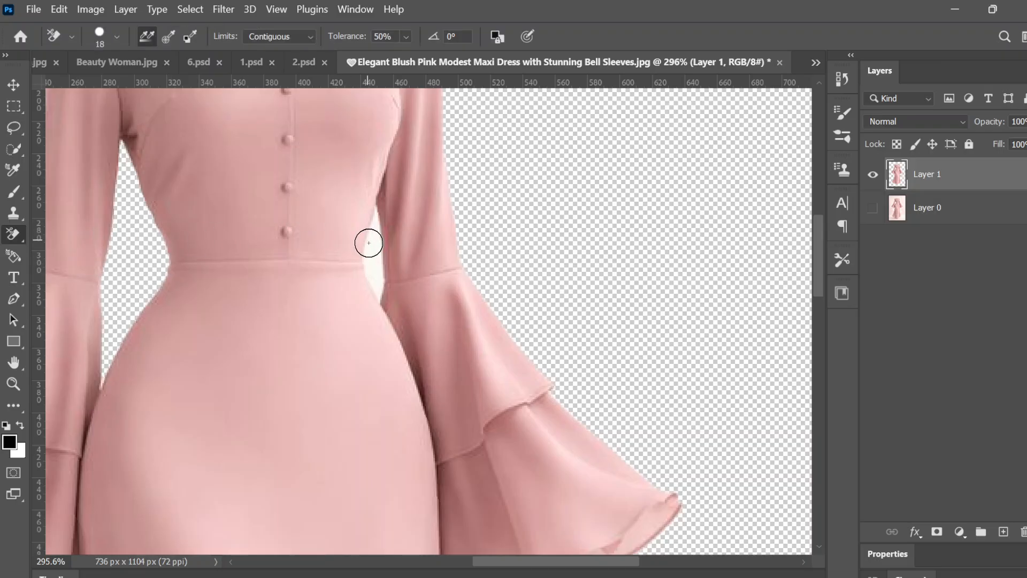
{"action": "left_click", "coordinate": [116, 38]}
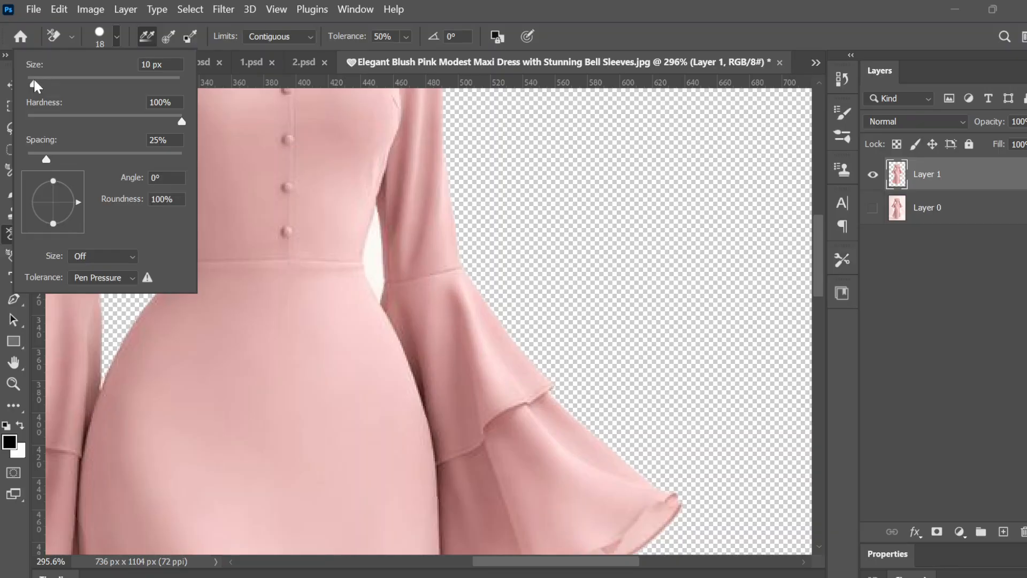
{"action": "left_click_drag", "start_coordinate": [35, 81], "coordinate": [30, 81]}
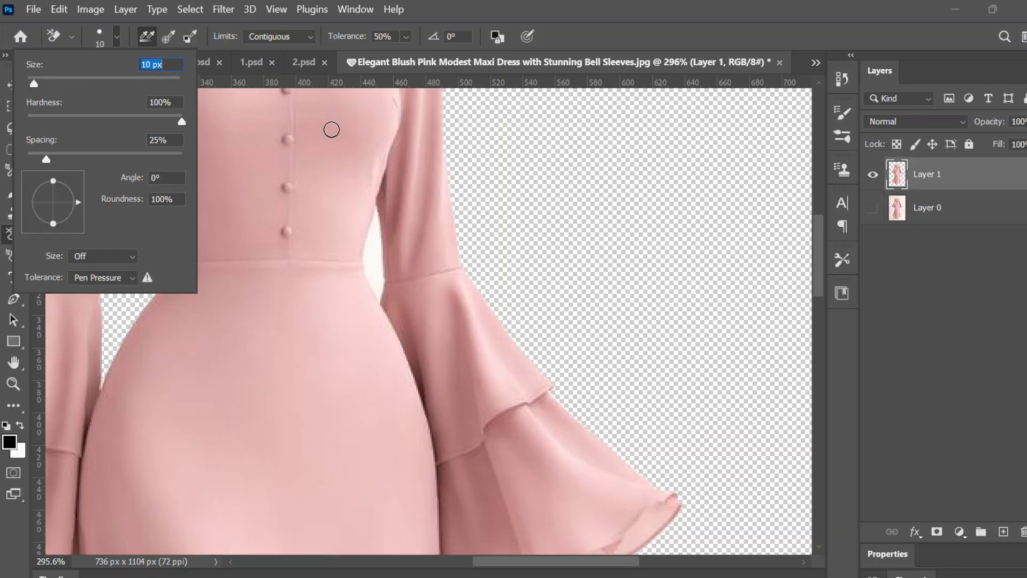
{"action": "left_click", "coordinate": [375, 259]}
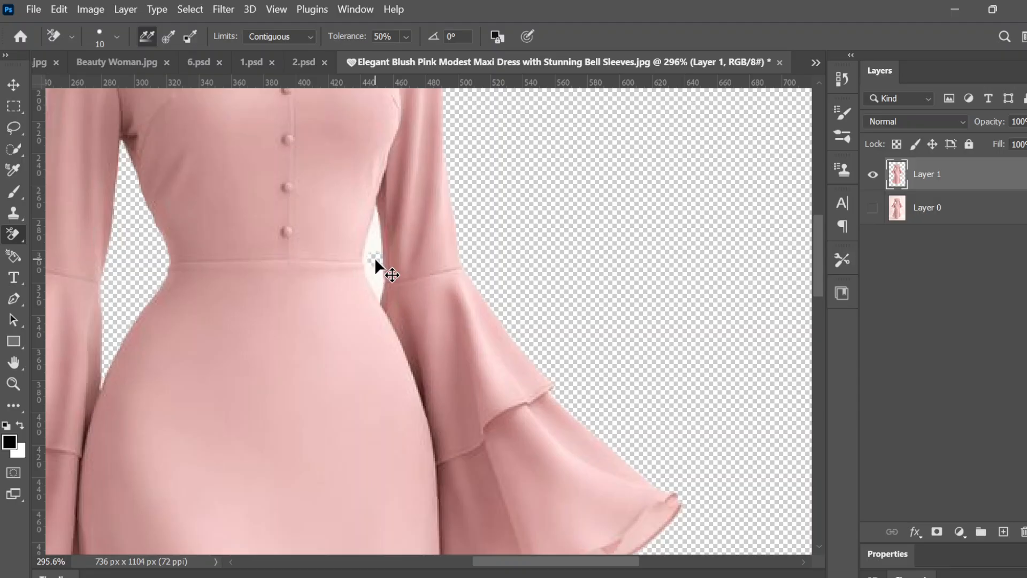
{"action": "key", "text": "ctrl+z"}
Step: Erase the leftover white background between the waist and sleeve with the Magic Eraser
{"action": "right_click", "coordinate": [13, 235]}
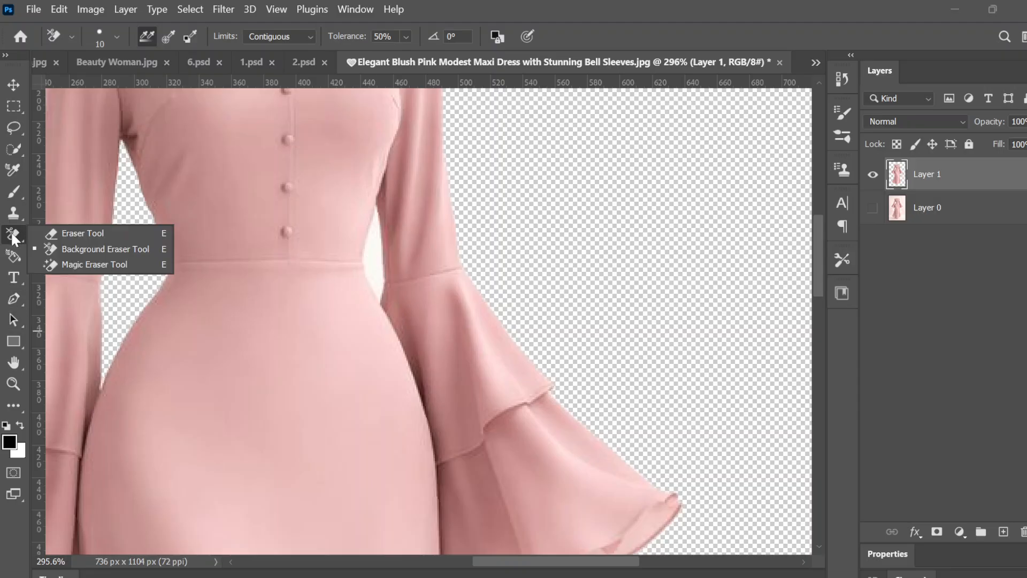
{"action": "left_click", "coordinate": [56, 260]}
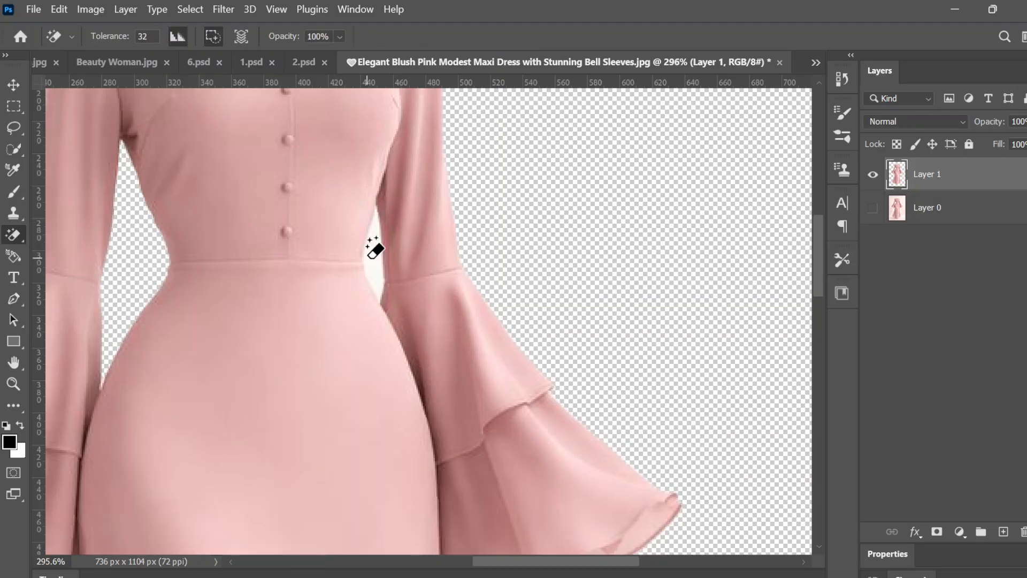
{"action": "left_click", "coordinate": [375, 249]}
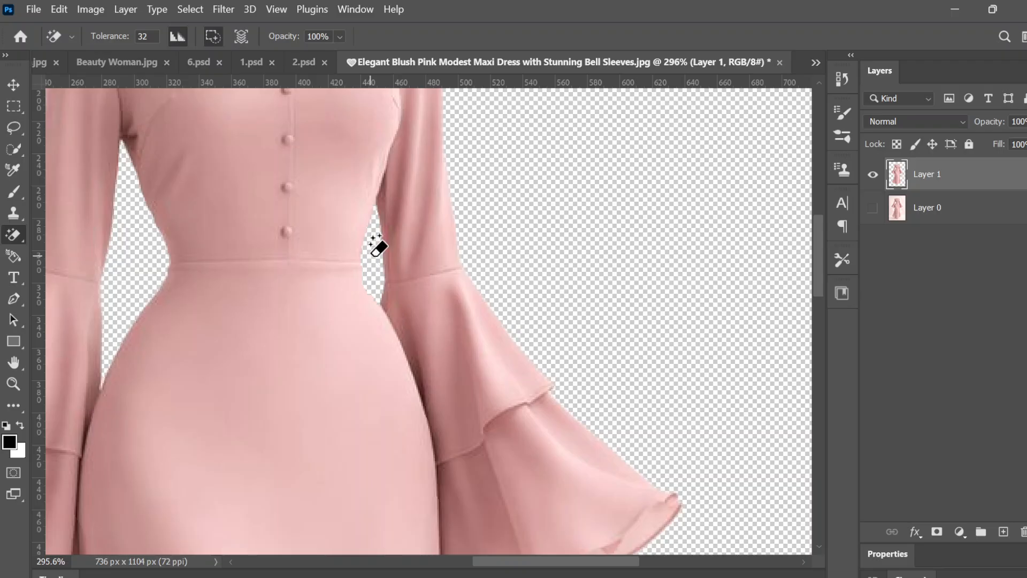
Step: Erase the two stray background swirl fragments beside the shoulder and below the bell sleeve with the Magic Eraser
{"action": "scroll", "coordinate": [377, 247], "scroll_direction": "down", "scroll_amount": 5}
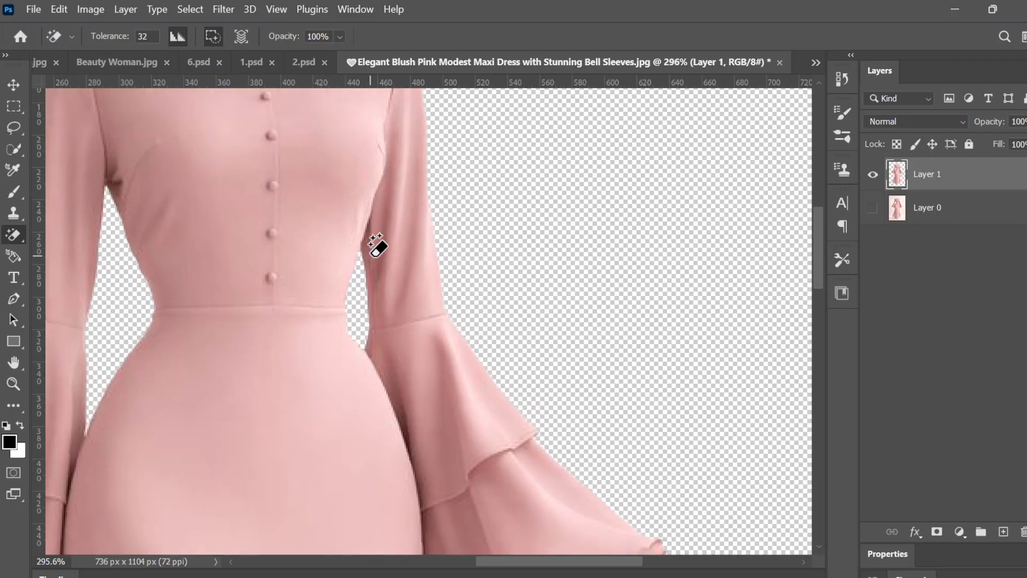
{"action": "scroll", "coordinate": [371, 256], "scroll_direction": "up", "scroll_amount": 8}
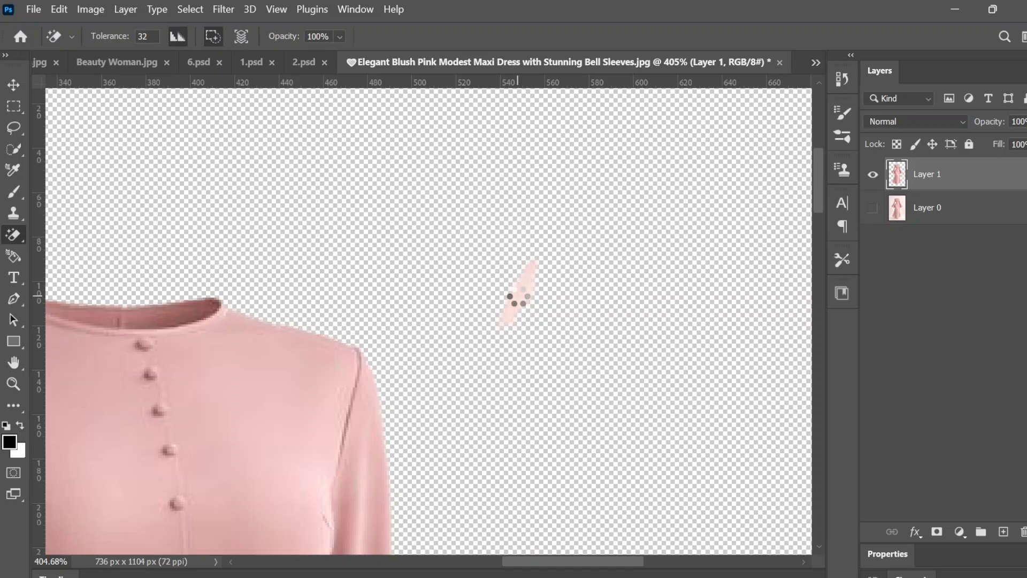
{"action": "left_click", "coordinate": [525, 286]}
{"action": "scroll", "coordinate": [518, 296], "scroll_direction": "down", "scroll_amount": 8}
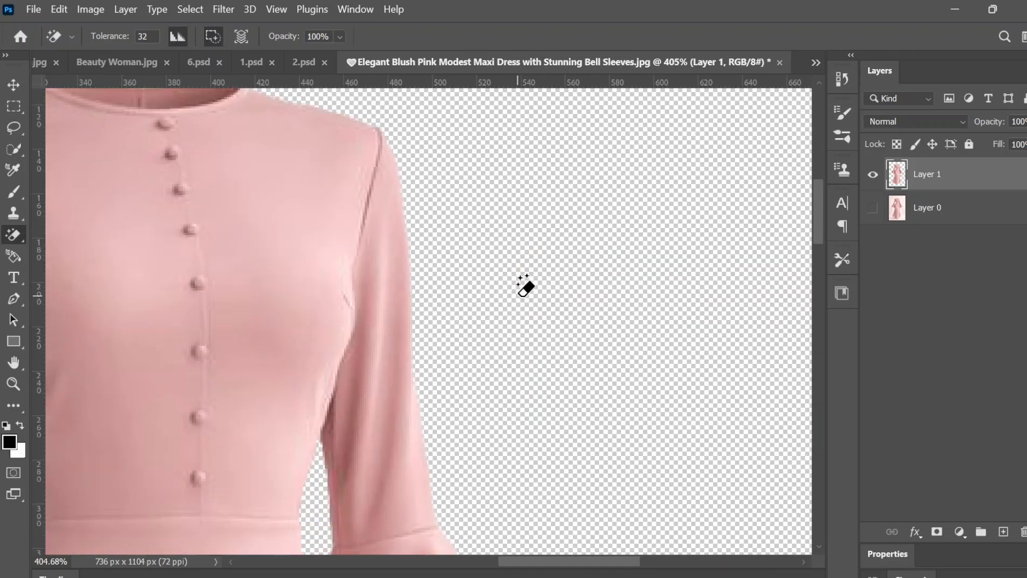
{"action": "scroll", "coordinate": [517, 296], "scroll_direction": "down", "scroll_amount": 2}
{"action": "scroll", "coordinate": [524, 286], "scroll_direction": "down", "scroll_amount": 10}
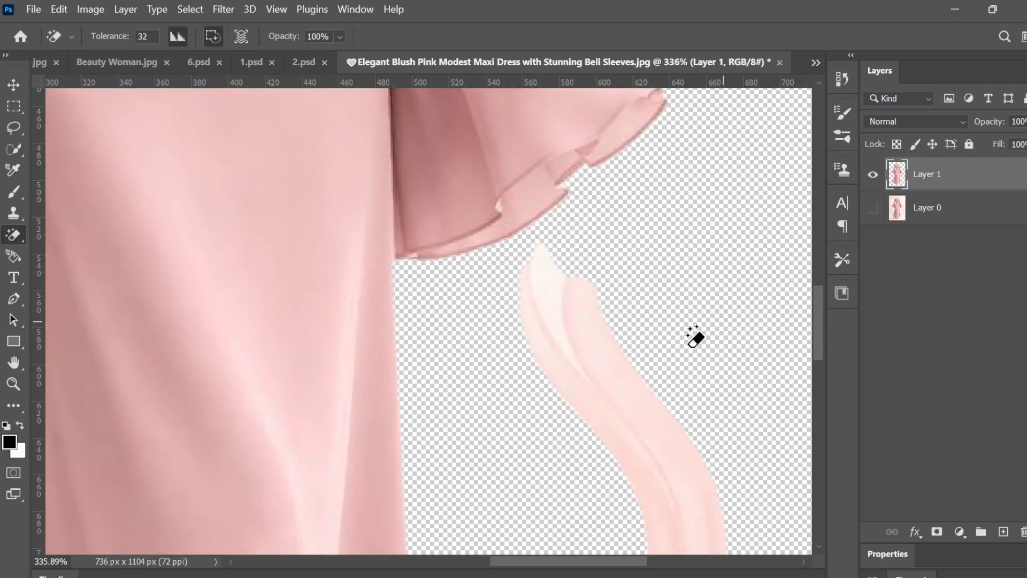
{"action": "left_click", "coordinate": [655, 413]}
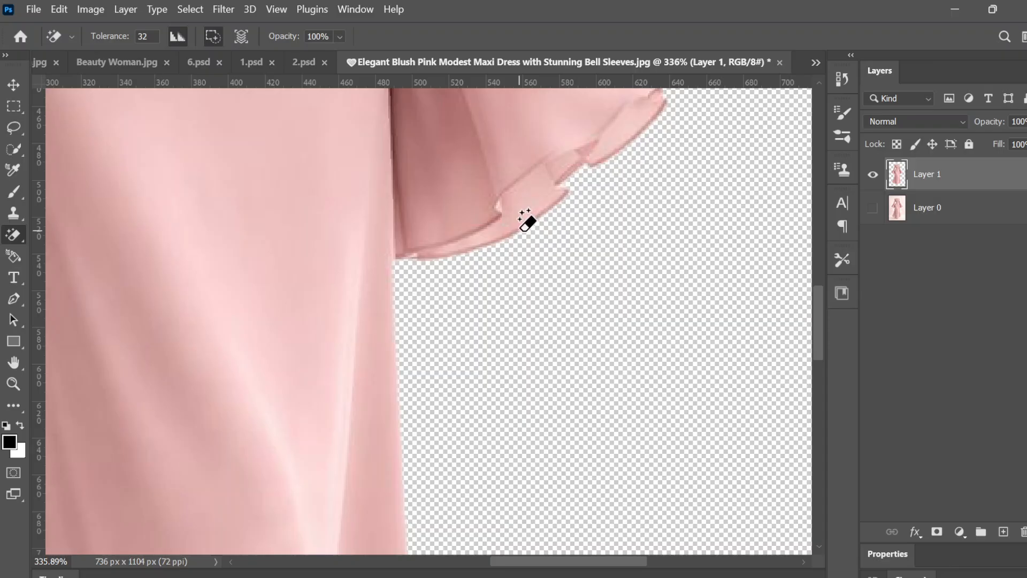
Step: Make the original image layer beneath the cleaned dress cutout visible again
{"action": "scroll", "coordinate": [527, 219], "scroll_direction": "down", "scroll_amount": 6}
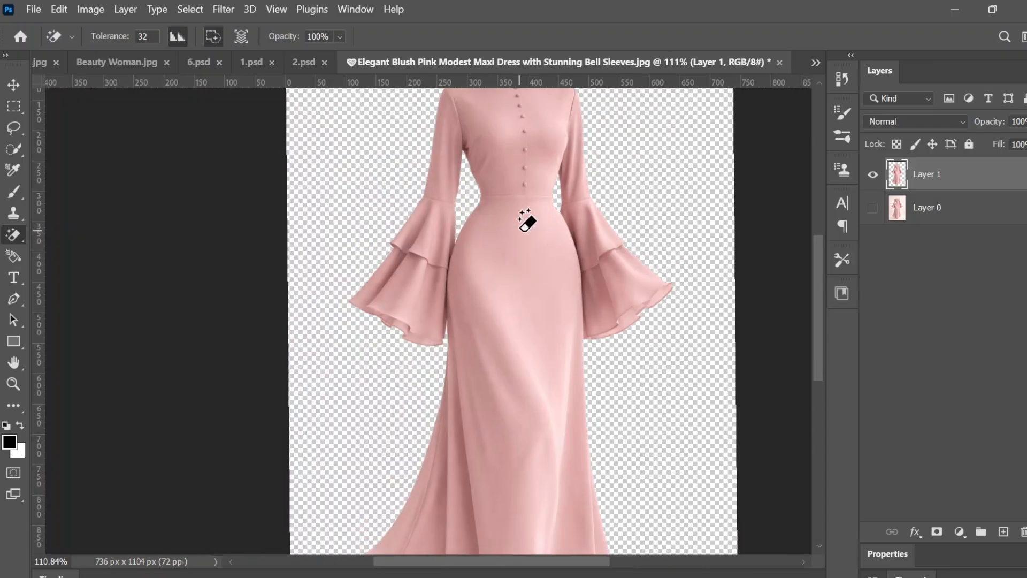
{"action": "scroll", "coordinate": [527, 220], "scroll_direction": "up", "scroll_amount": 1}
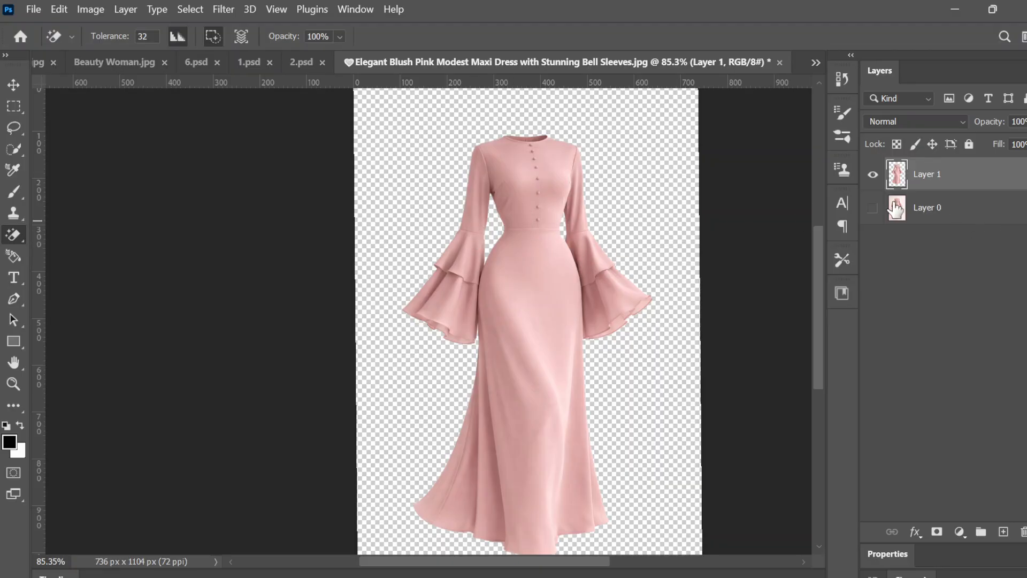
{"action": "left_click", "coordinate": [875, 210]}
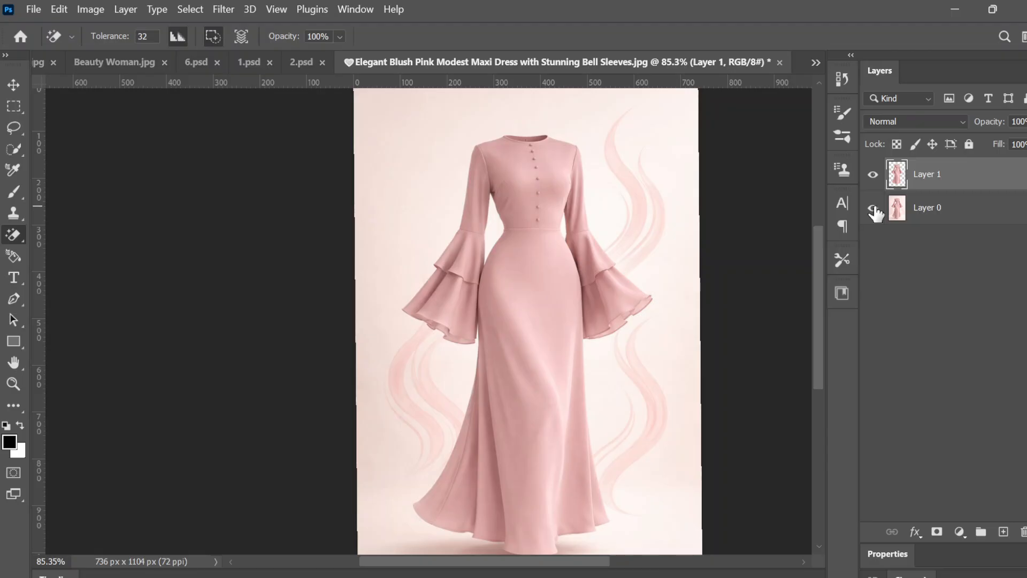
{"action": "scroll", "coordinate": [877, 214], "scroll_direction": "down", "scroll_amount": 2}
{"action": "scroll", "coordinate": [877, 214], "scroll_direction": "up", "scroll_amount": 1}
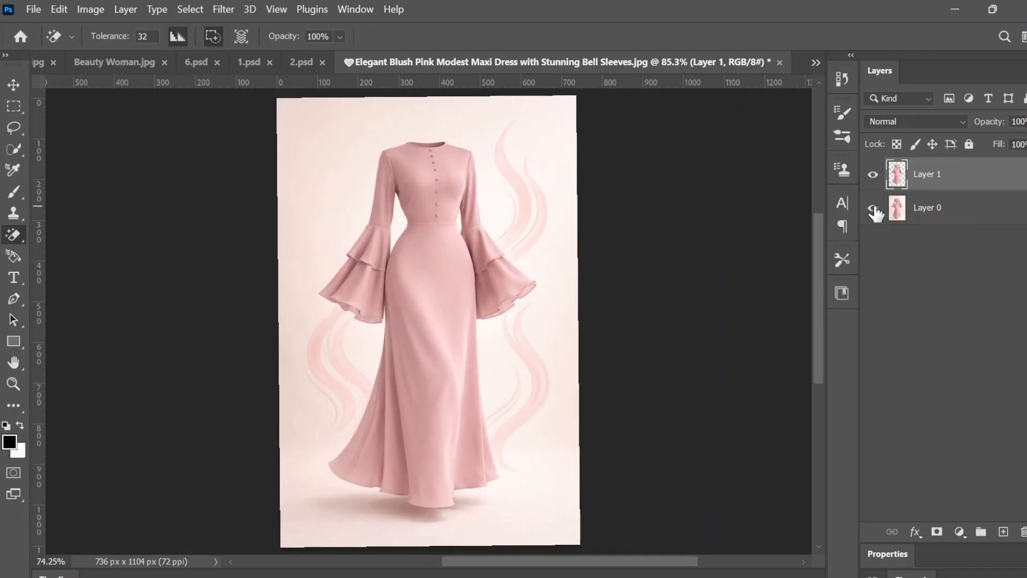
{"action": "scroll", "coordinate": [877, 214], "scroll_direction": "down", "scroll_amount": 1}
{"action": "scroll", "coordinate": [876, 214], "scroll_direction": "down", "scroll_amount": 2}
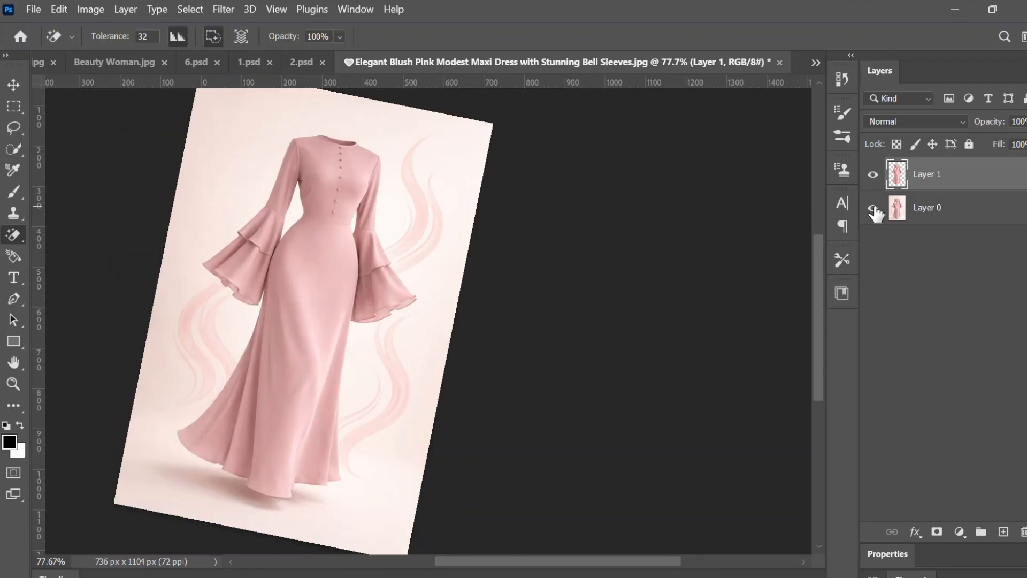
{"action": "scroll", "coordinate": [876, 214], "scroll_direction": "down", "scroll_amount": 1}
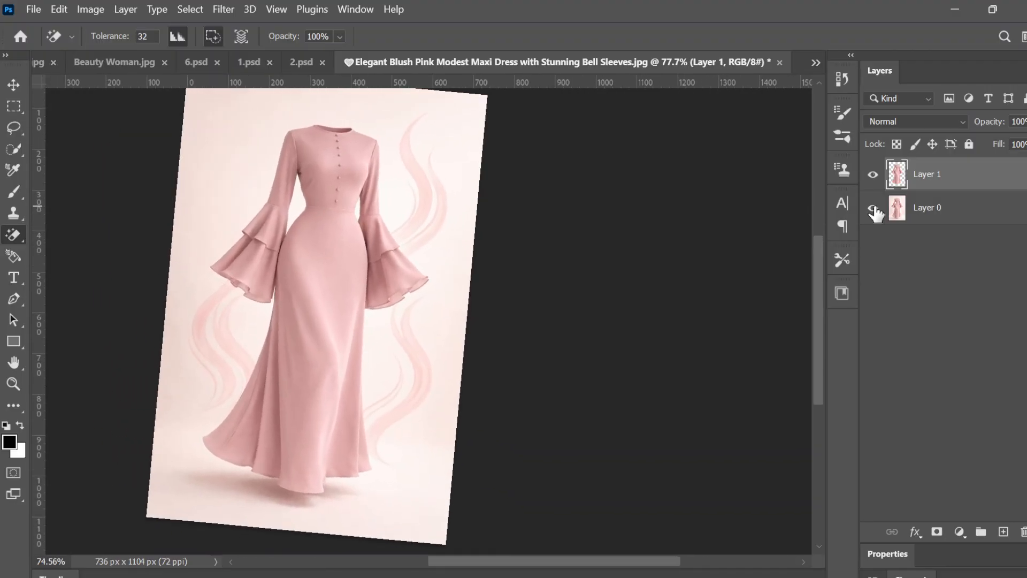
{"action": "scroll", "coordinate": [877, 214], "scroll_direction": "up", "scroll_amount": 1}
{"action": "scroll", "coordinate": [876, 214], "scroll_direction": "right", "scroll_amount": 5}
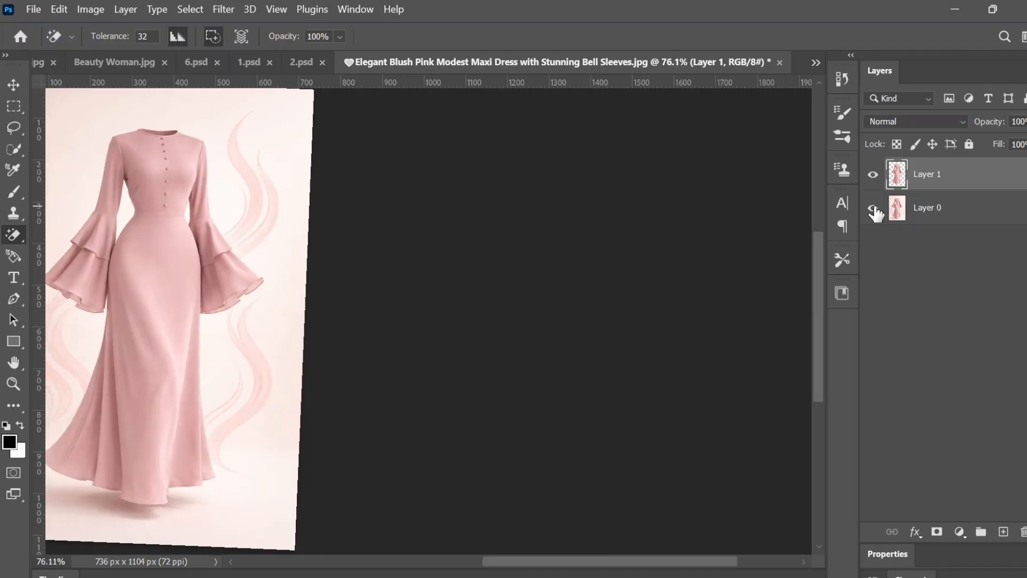
{"action": "scroll", "coordinate": [877, 214], "scroll_direction": "up", "scroll_amount": 1}
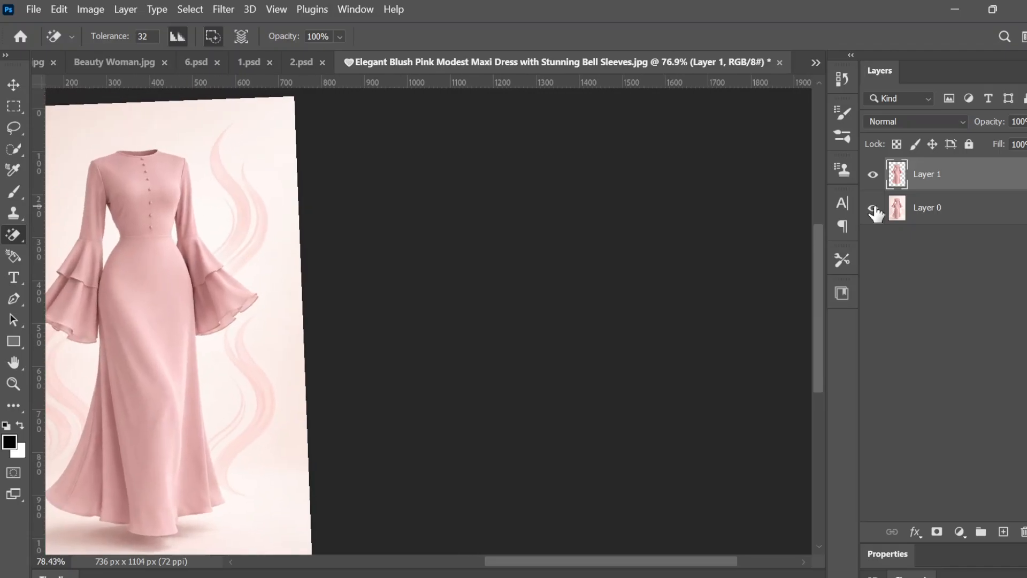
{"action": "scroll", "coordinate": [877, 214], "scroll_direction": "up", "scroll_amount": 1}
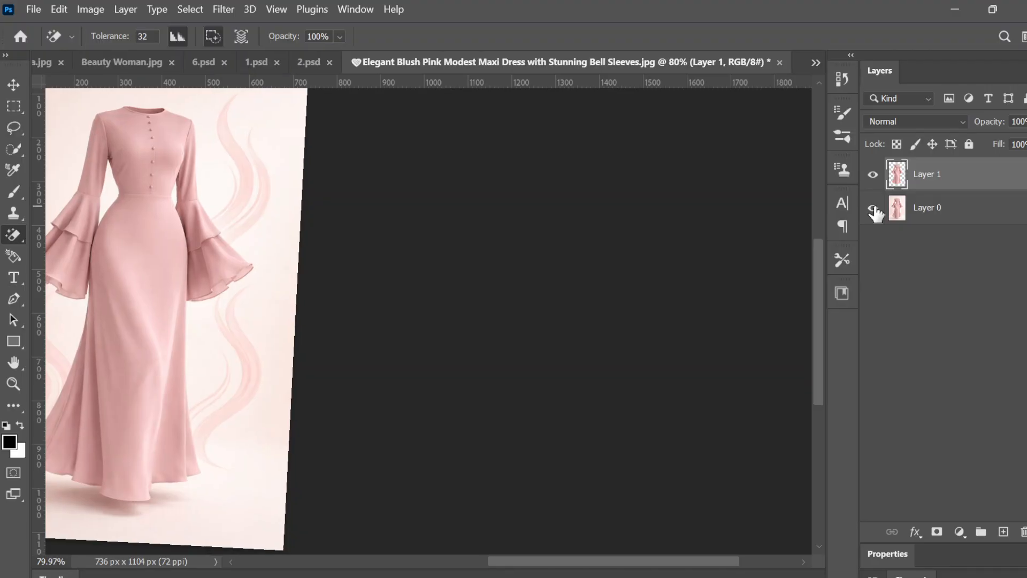
Step: Convert the dress cutout layer, Layer 1, to a smart object
{"action": "scroll", "coordinate": [876, 214], "scroll_direction": "left", "scroll_amount": 4}
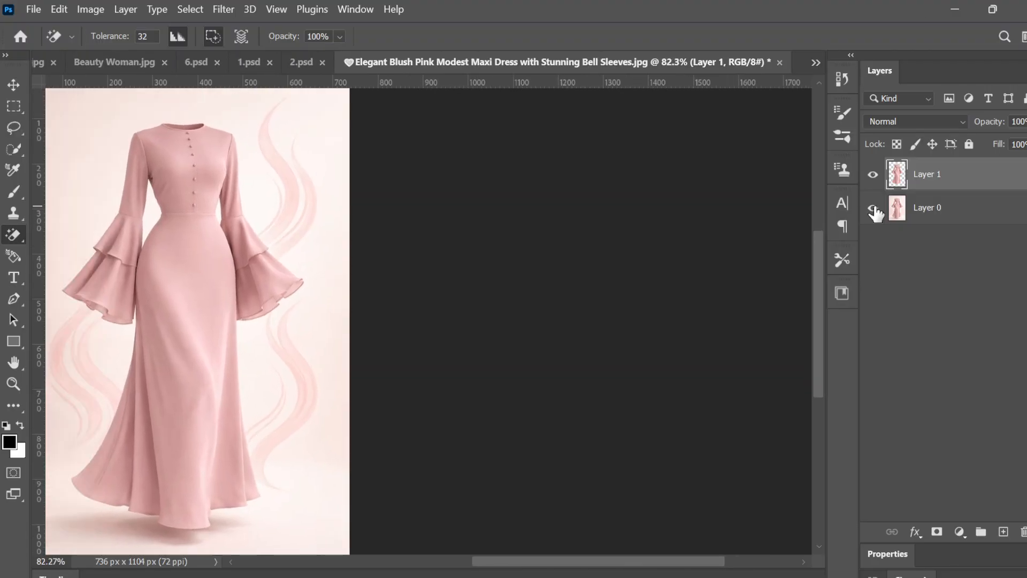
{"action": "scroll", "coordinate": [877, 214], "scroll_direction": "left", "scroll_amount": 2}
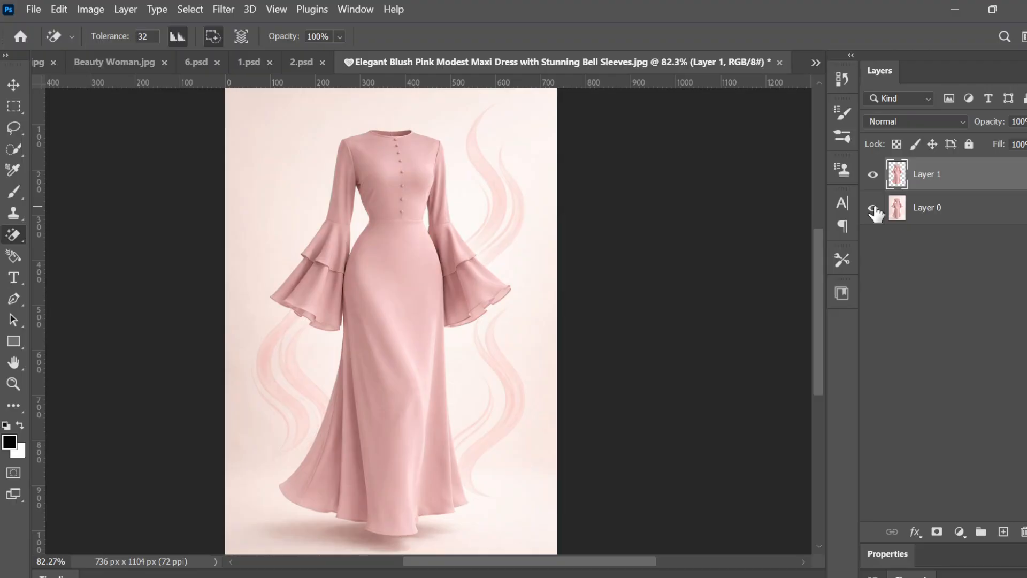
{"action": "right_click", "coordinate": [965, 160]}
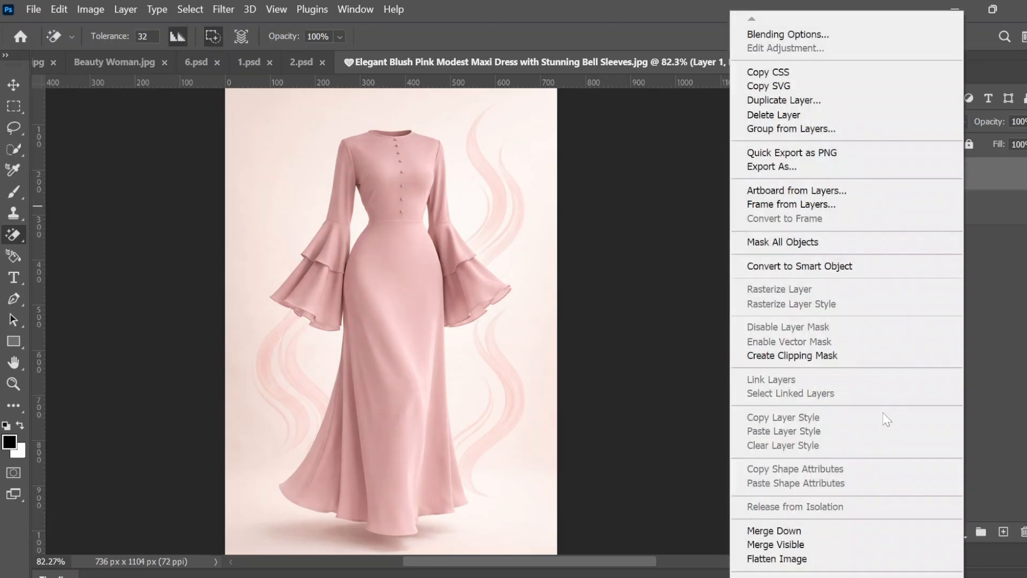
{"action": "left_click", "coordinate": [796, 274]}
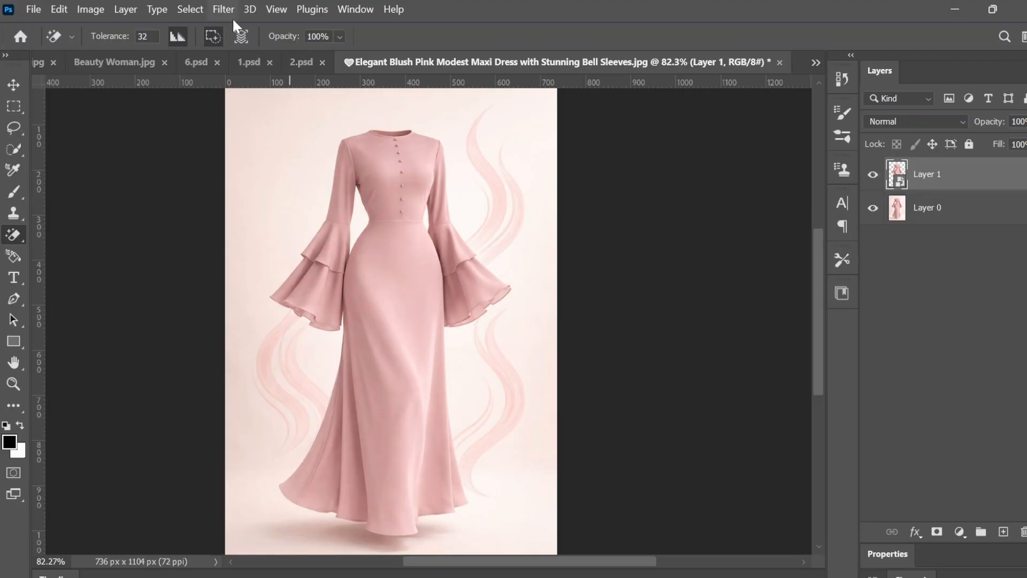
Step: Apply a Gaussian Blur with a 4.5-pixel radius to the dress cutout smart object
{"action": "left_click", "coordinate": [220, 9]}
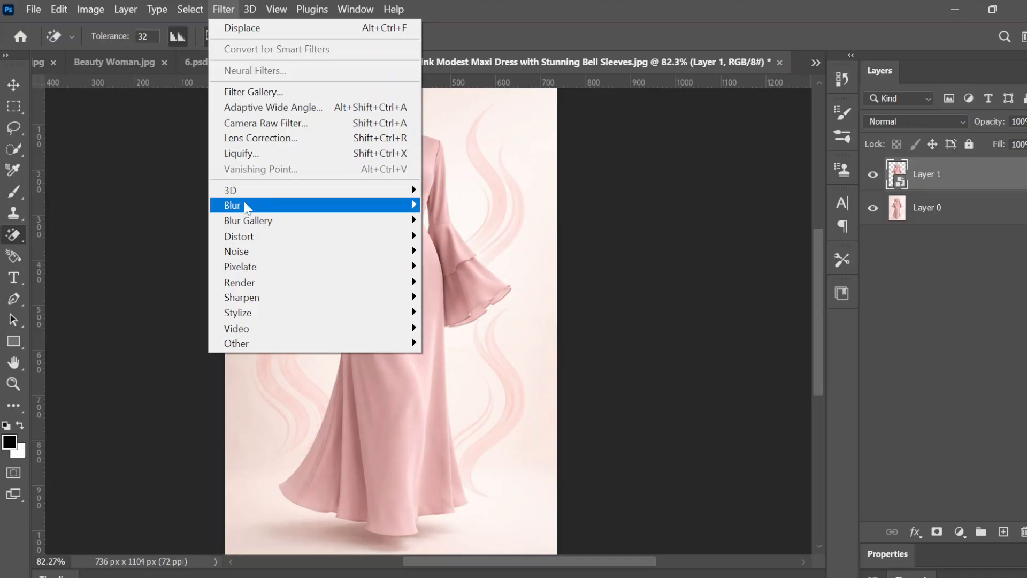
{"action": "mouse_move", "coordinate": [246, 206]}
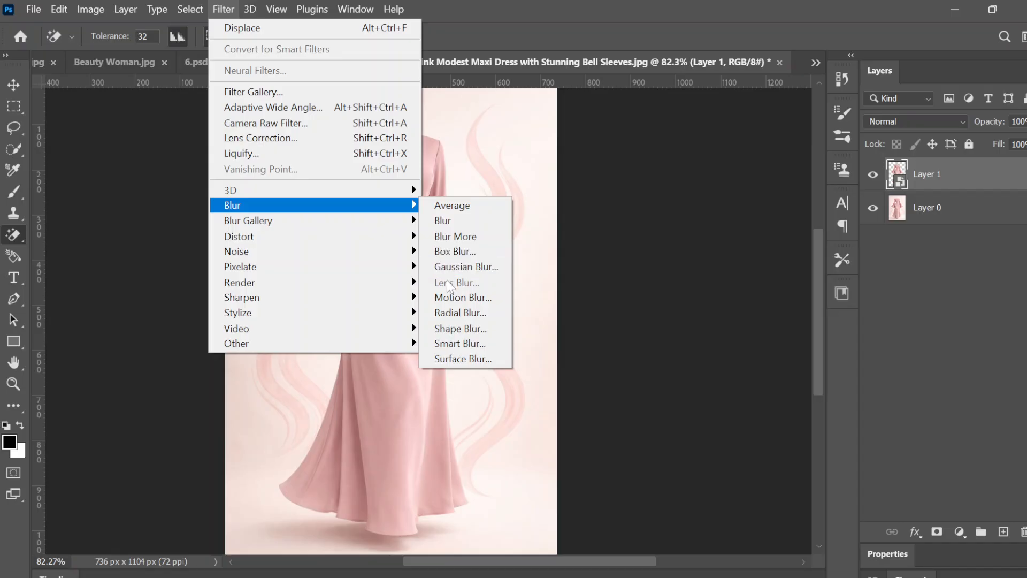
{"action": "left_click", "coordinate": [462, 267]}
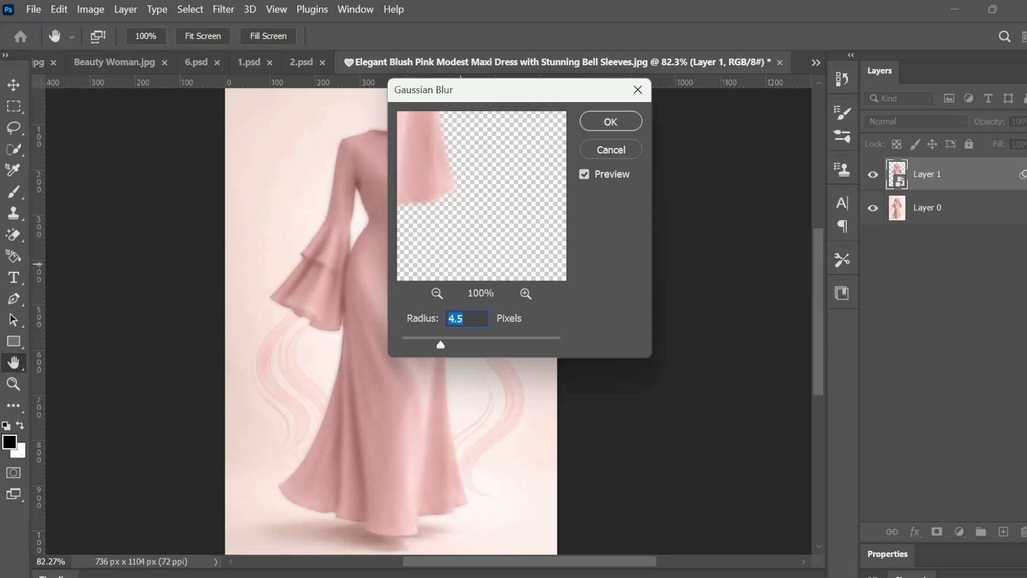
{"action": "key", "text": "BackSpace"}
{"action": "type", "text": "5"}
{"action": "key", "text": "BackSpace"}
{"action": "type", "text": "4.5"}
{"action": "key", "text": "Return"}
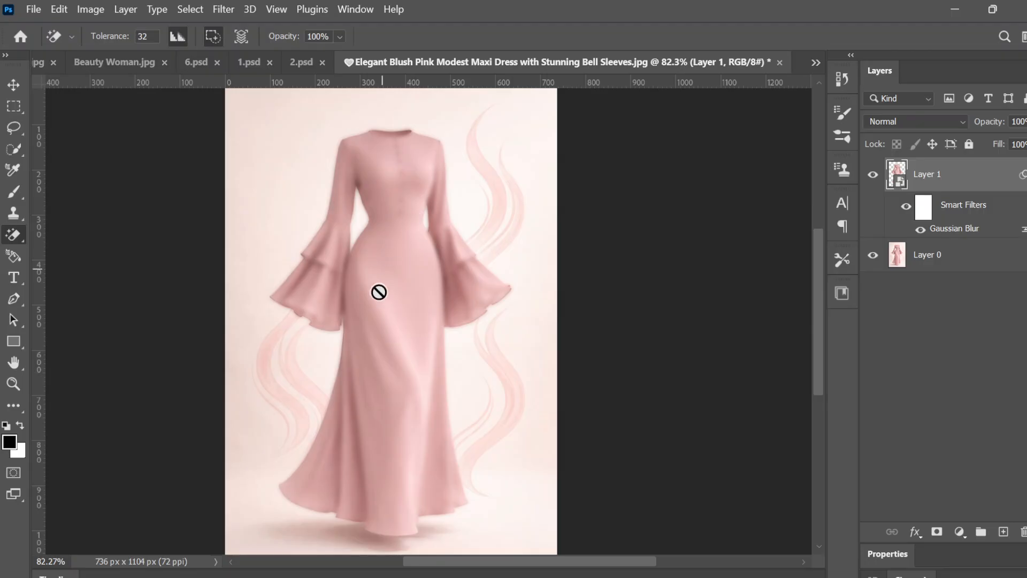
Step: Save the document as a Photoshop PSD file named "one" in the Downloads folder, with Maximize Compatibility on
{"action": "scroll", "coordinate": [401, 344], "scroll_direction": "down", "scroll_amount": 2}
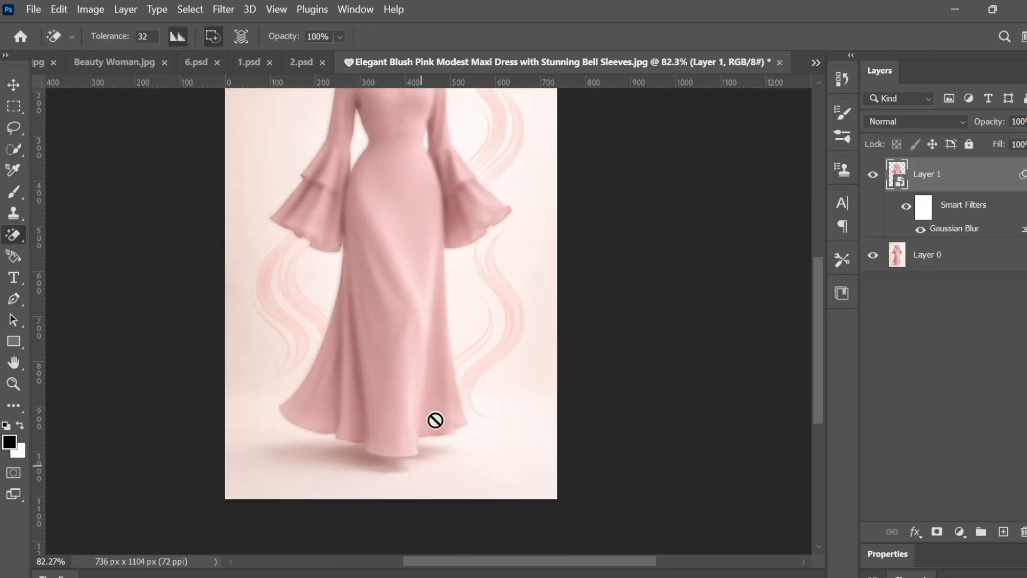
{"action": "scroll", "coordinate": [437, 319], "scroll_direction": "up", "scroll_amount": 3}
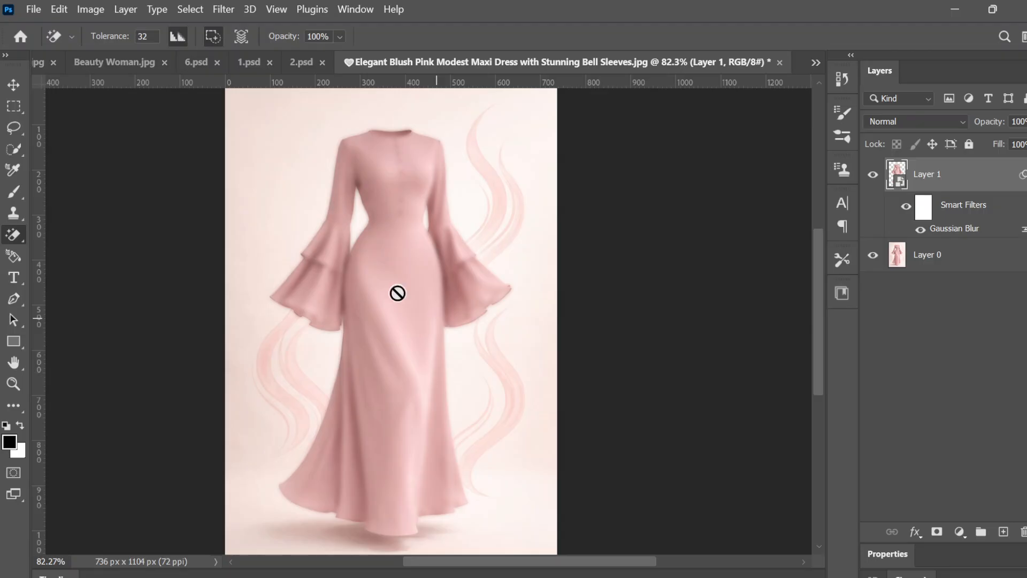
{"action": "left_click", "coordinate": [35, 10]}
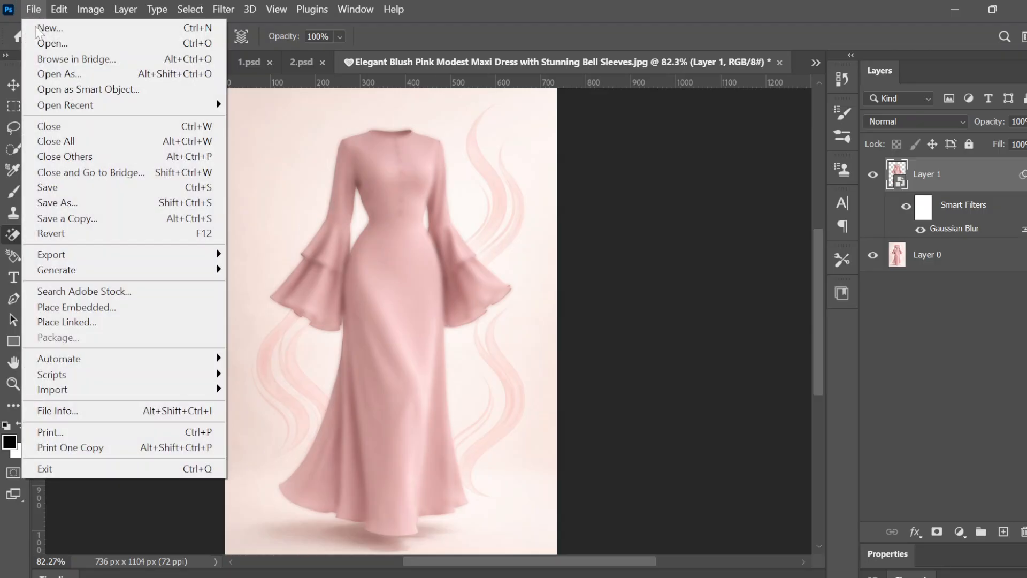
{"action": "left_click", "coordinate": [46, 202]}
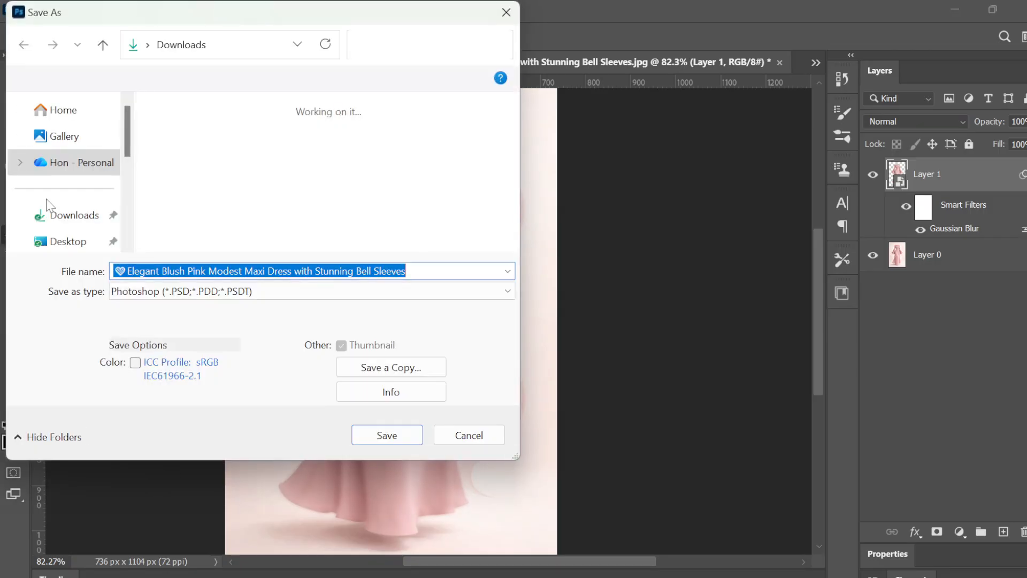
{"action": "left_click", "coordinate": [88, 229]}
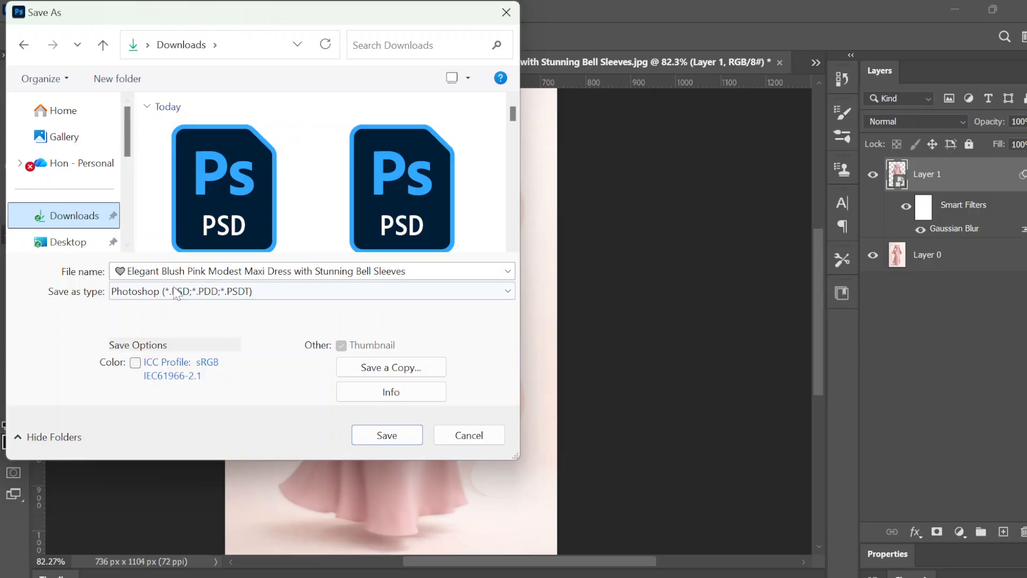
{"action": "left_click", "coordinate": [259, 272]}
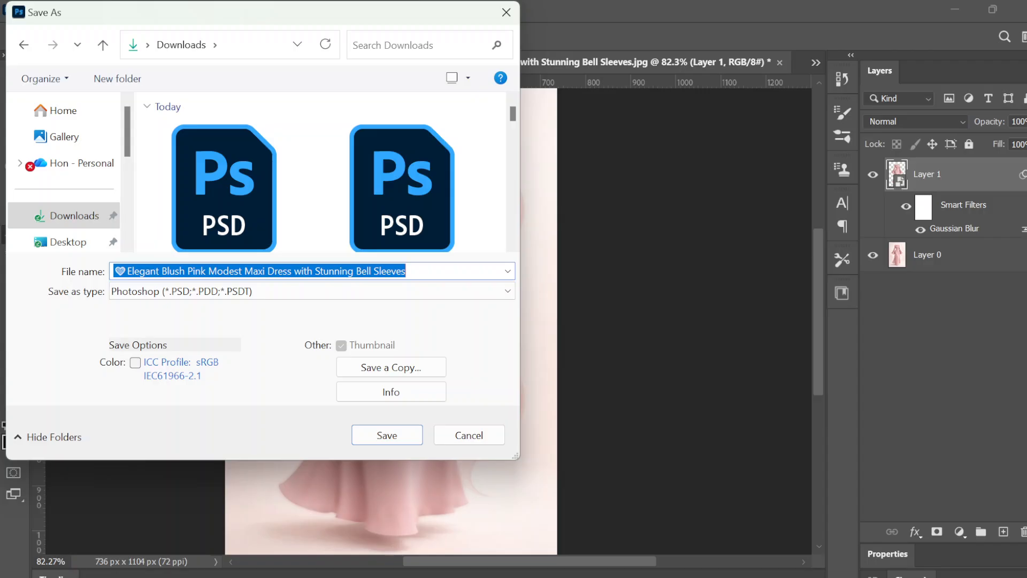
{"action": "type", "text": "one"}
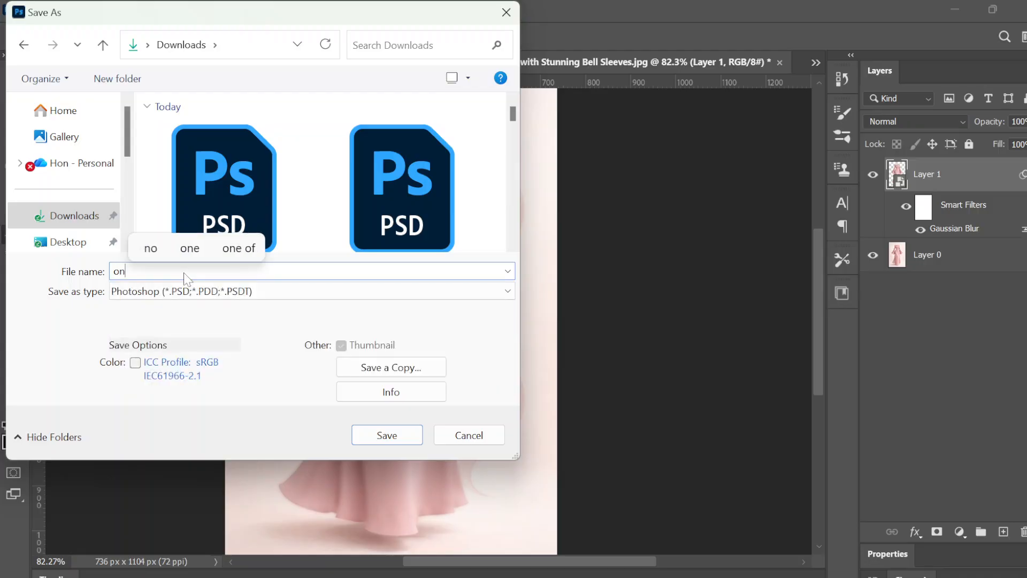
{"action": "left_click", "coordinate": [385, 428]}
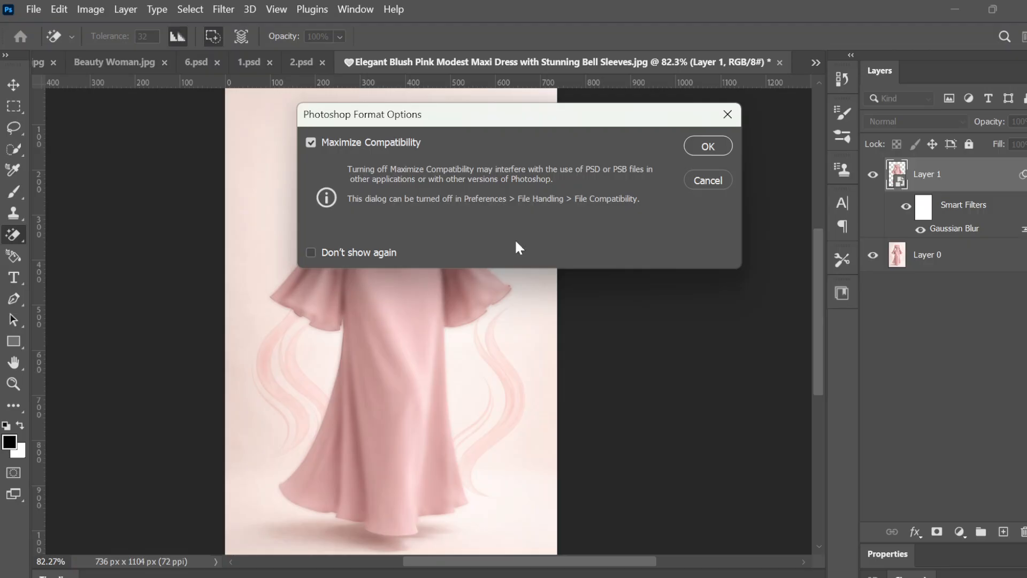
{"action": "left_click", "coordinate": [707, 146]}
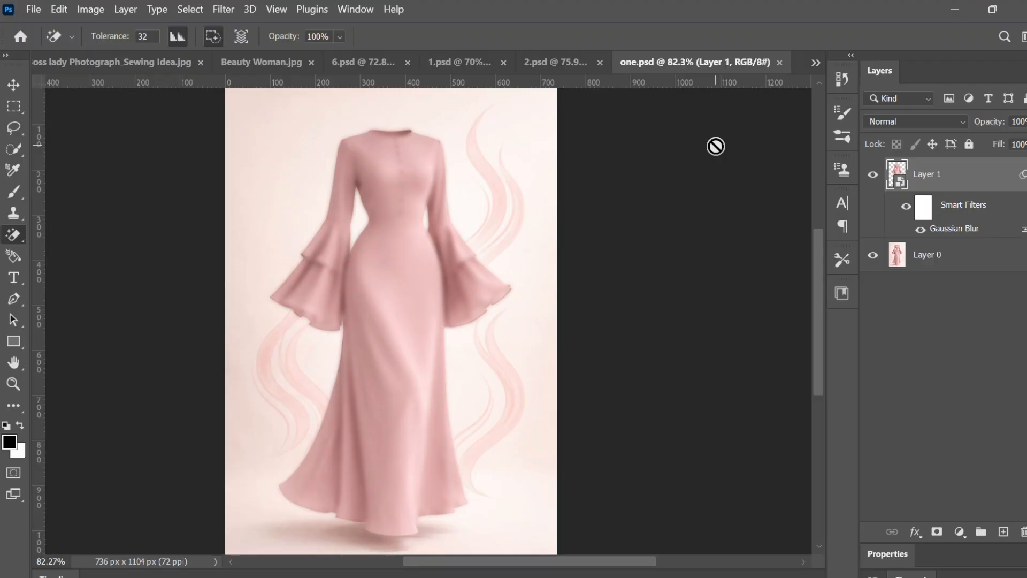
Step: Place the "Romantic Jewel Tone Floral Pattern Art Free Printable" image from Downloads as an embedded object above the dress
{"action": "scroll", "coordinate": [716, 147], "scroll_direction": "up", "scroll_amount": 4}
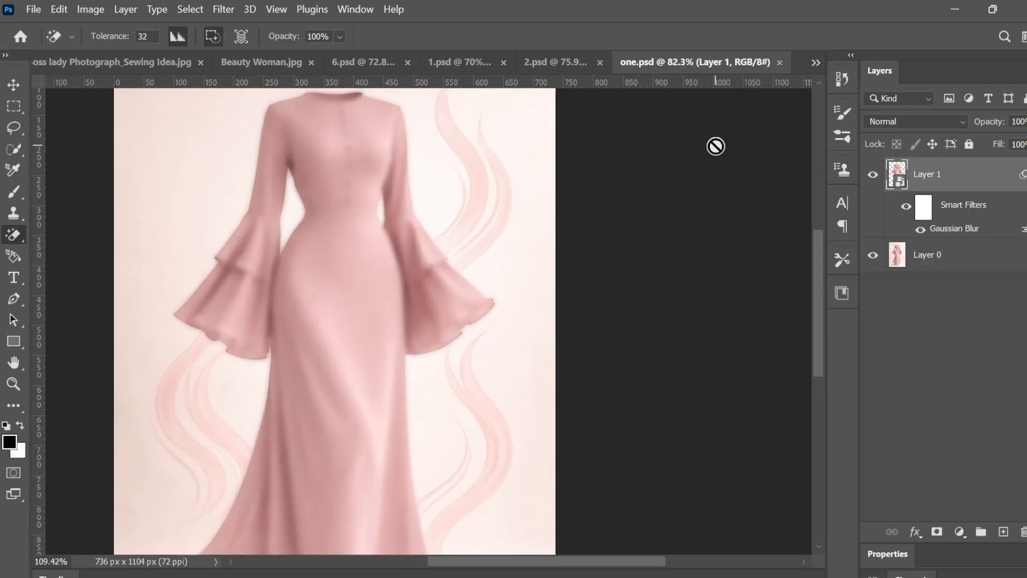
{"action": "scroll", "coordinate": [716, 146], "scroll_direction": "down", "scroll_amount": 4}
{"action": "scroll", "coordinate": [716, 146], "scroll_direction": "down", "scroll_amount": 1}
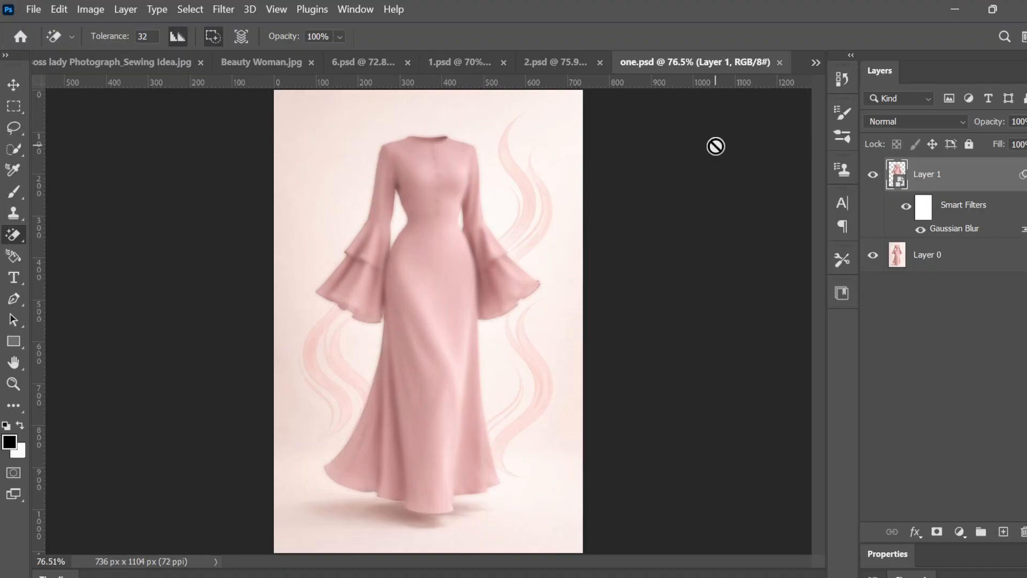
{"action": "left_click", "coordinate": [32, 9]}
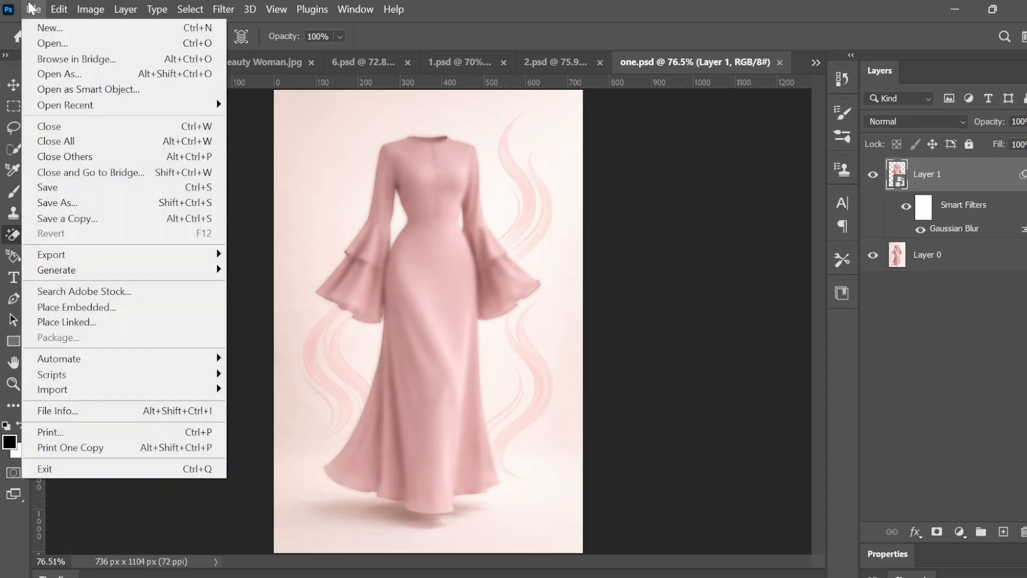
{"action": "left_click", "coordinate": [55, 309]}
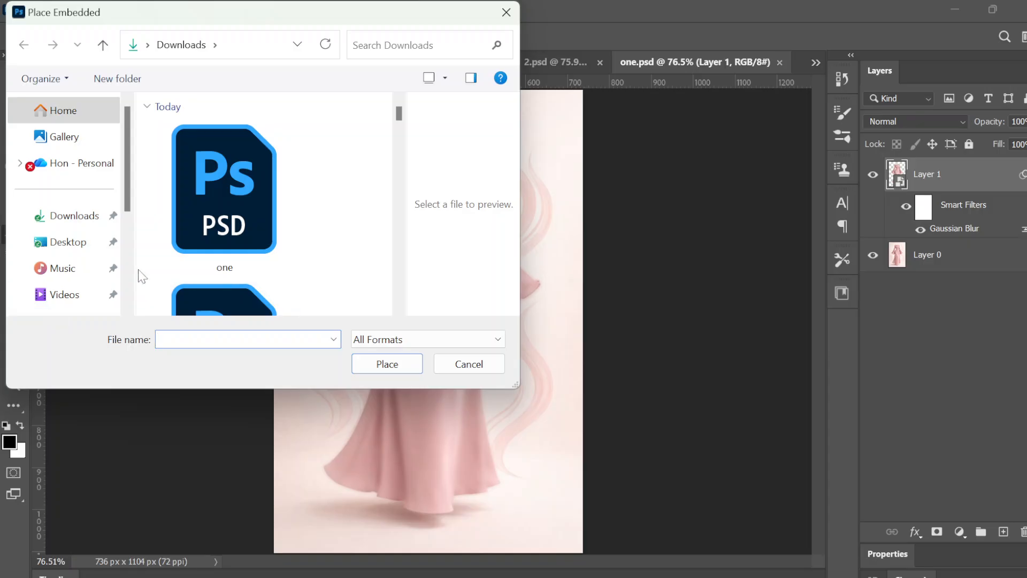
{"action": "left_click", "coordinate": [89, 220]}
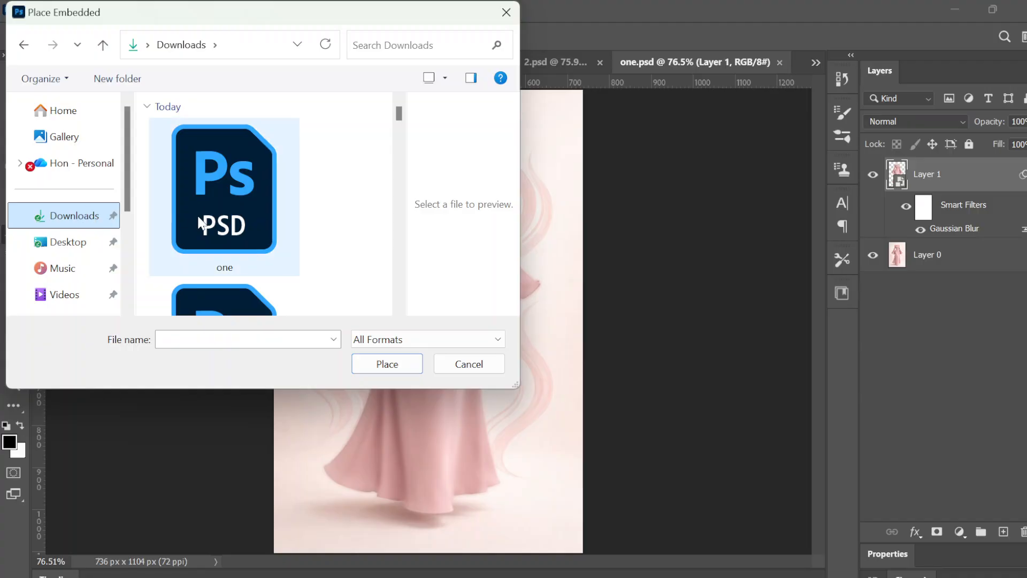
{"action": "scroll", "coordinate": [199, 221], "scroll_direction": "down", "scroll_amount": 10}
{"action": "scroll", "coordinate": [200, 219], "scroll_direction": "up", "scroll_amount": 5}
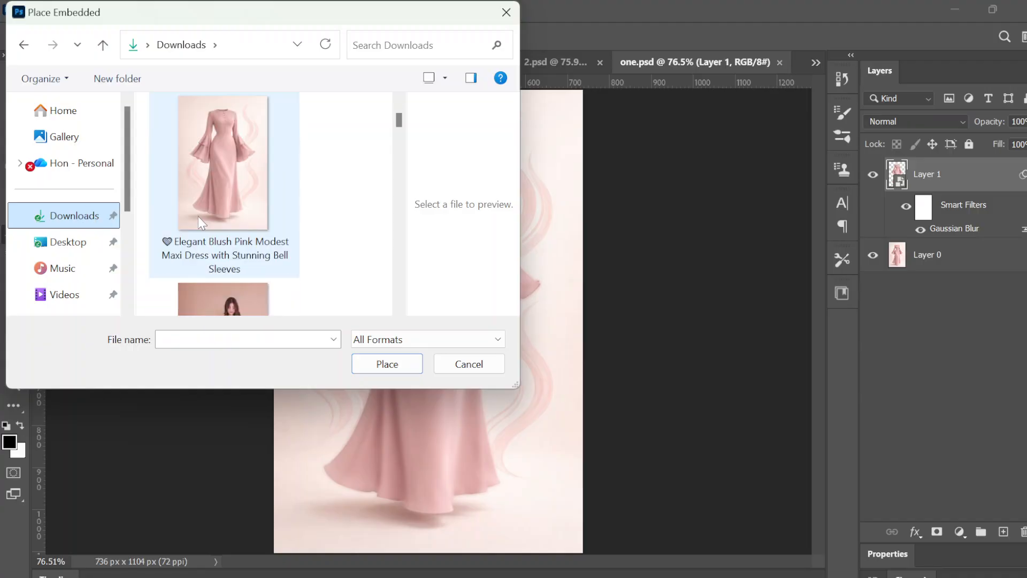
{"action": "double_click", "coordinate": [209, 288]}
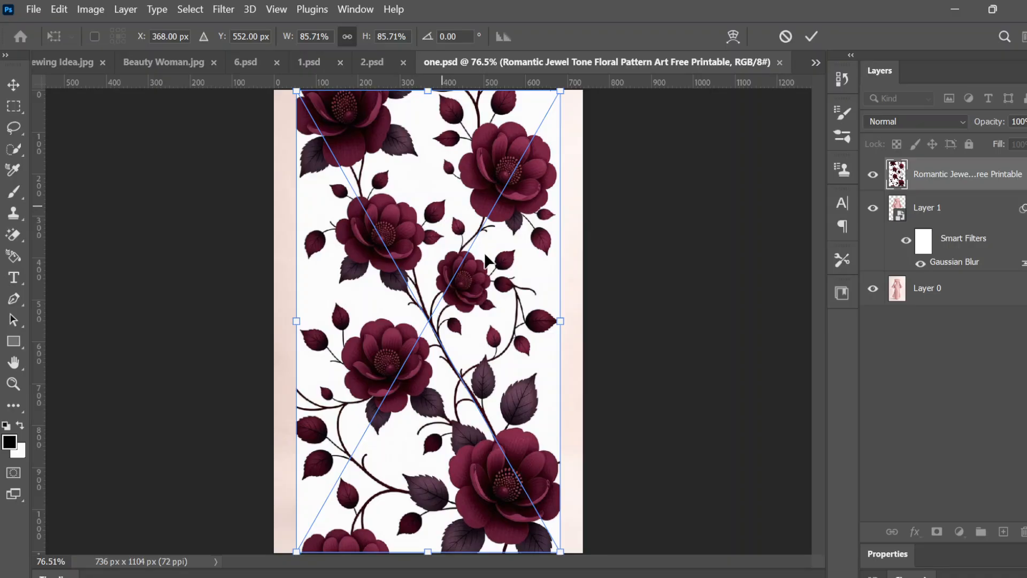
Step: Switch the placed floral pattern to Warp and pull its upper-right corner inward and down toward the dress's shoulder
{"action": "right_click", "coordinate": [489, 259]}
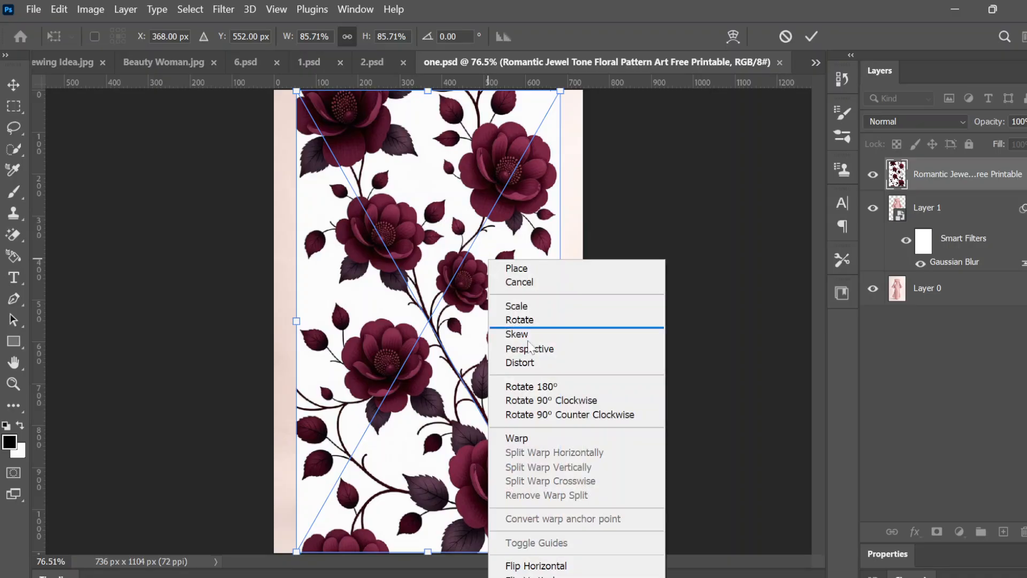
{"action": "left_click", "coordinate": [516, 439]}
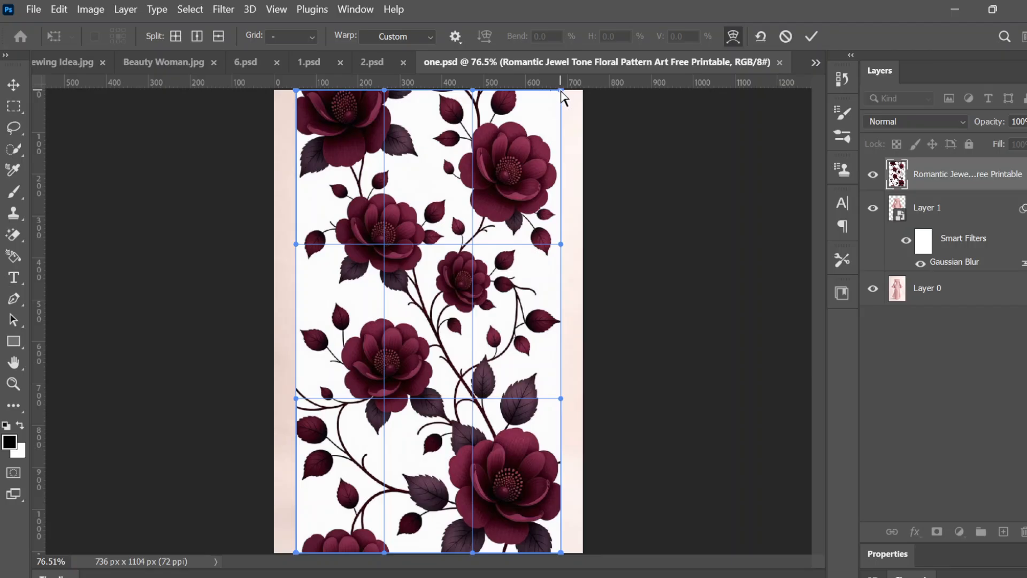
{"action": "left_click_drag", "start_coordinate": [562, 92], "coordinate": [475, 151]}
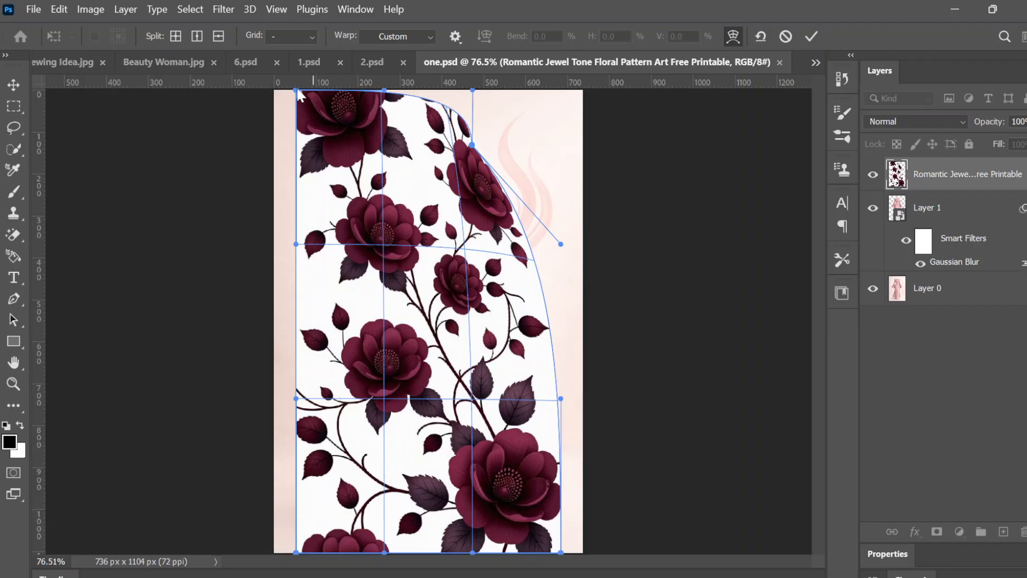
Step: Hide the rulers and remove the stray horizontal guide at the canvas's upper edge
{"action": "mouse_move", "coordinate": [313, 82]}
{"action": "left_mouse_down"}
{"action": "mouse_move", "coordinate": [316, 104]}
{"action": "mouse_move", "coordinate": [314, 87]}
{"action": "left_mouse_up"}
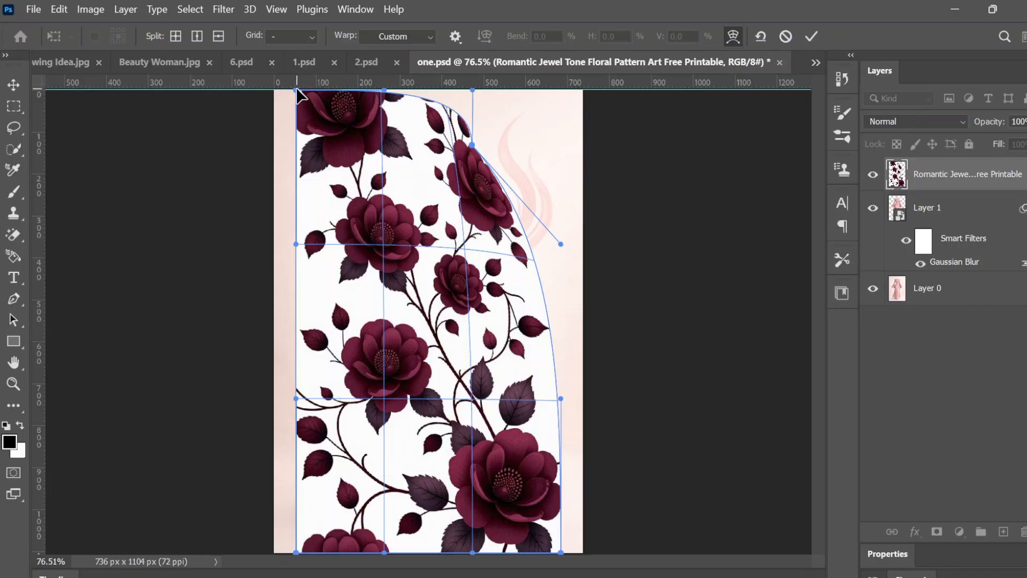
{"action": "key", "text": "ctrl+r"}
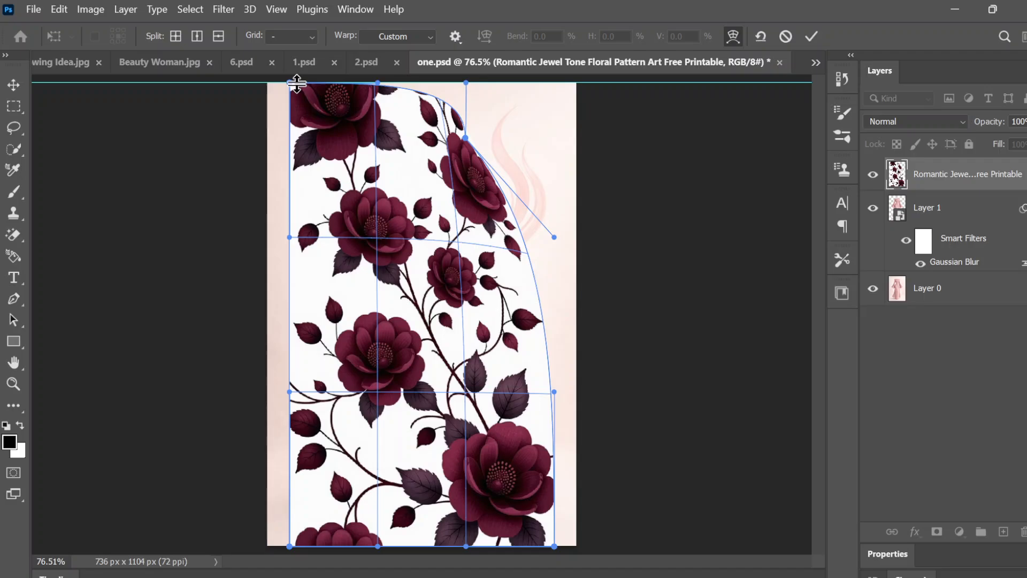
{"action": "left_click_drag", "start_coordinate": [294, 82], "coordinate": [300, 12]}
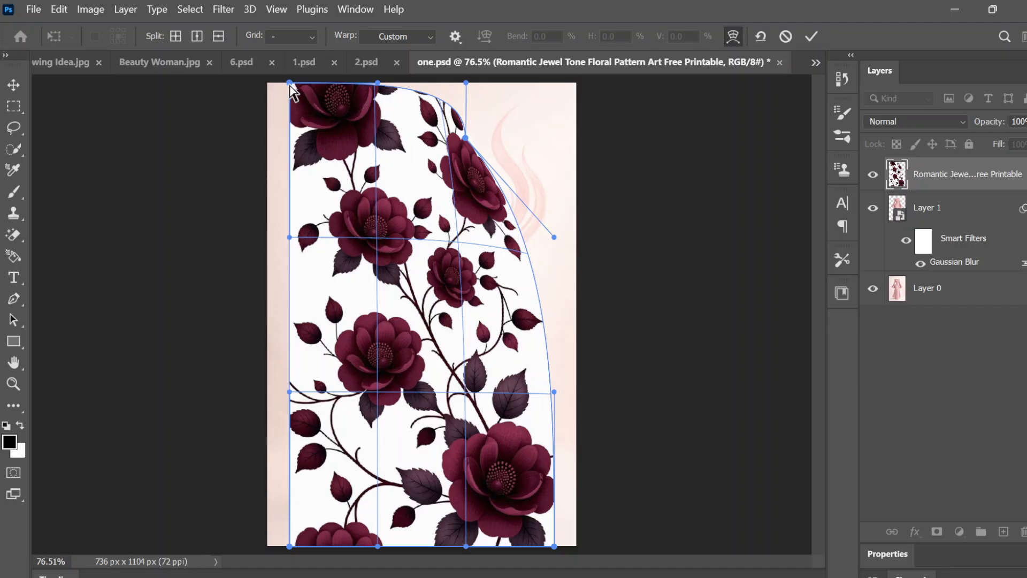
Step: Warp the pattern's upper-left corner inward to the other shoulder and lower both upper-edge handles to flatten the edge between the shoulders
{"action": "left_click_drag", "start_coordinate": [305, 113], "coordinate": [366, 138]}
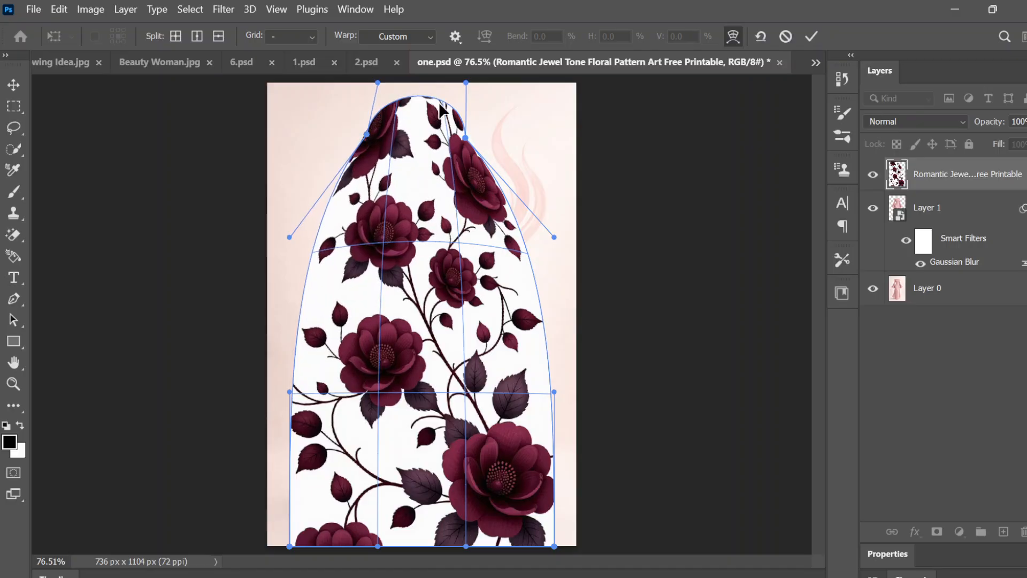
{"action": "left_click_drag", "start_coordinate": [466, 84], "coordinate": [454, 130]}
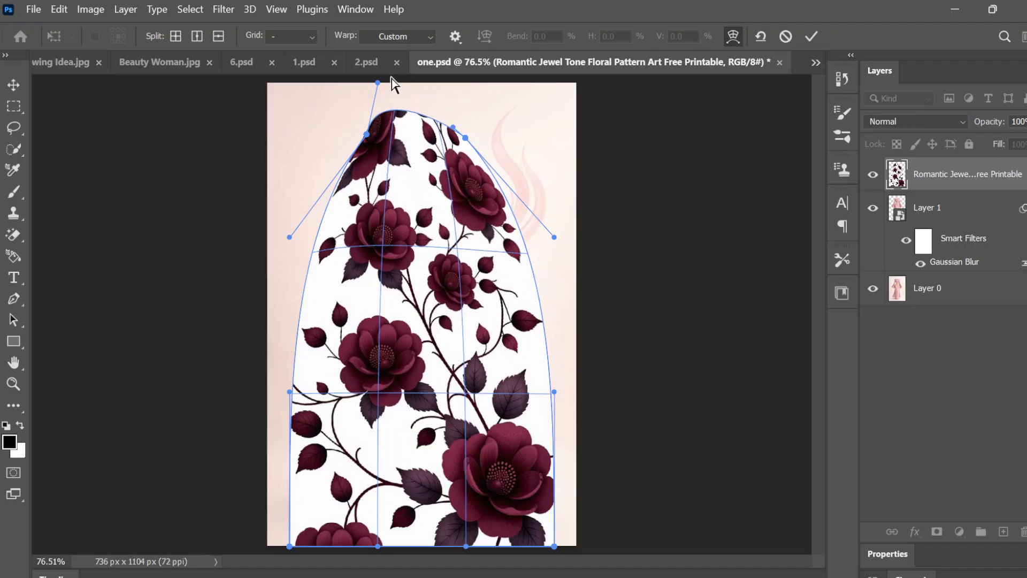
{"action": "left_click_drag", "start_coordinate": [377, 83], "coordinate": [387, 120]}
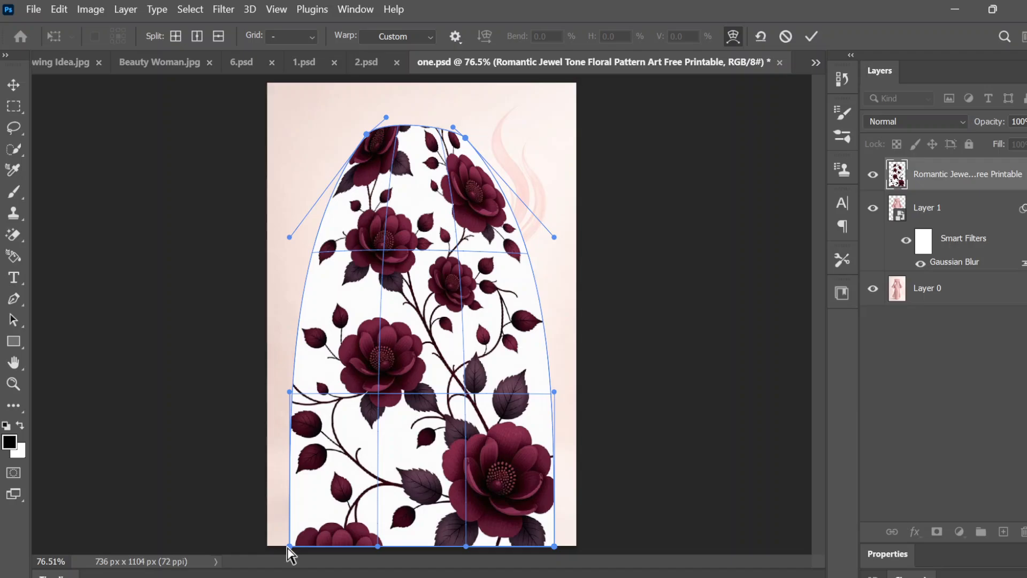
Step: Warp the pattern's lower corners upward and inward to the dress hem, and reshape the lower edge to slope along it
{"action": "left_click_drag", "start_coordinate": [289, 546], "coordinate": [298, 469]}
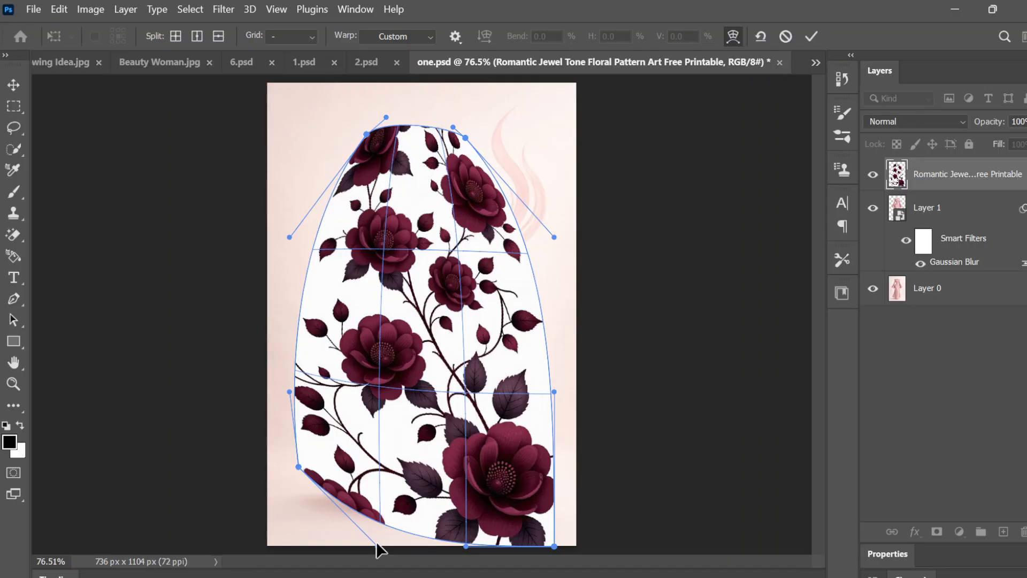
{"action": "left_click_drag", "start_coordinate": [378, 544], "coordinate": [387, 493]}
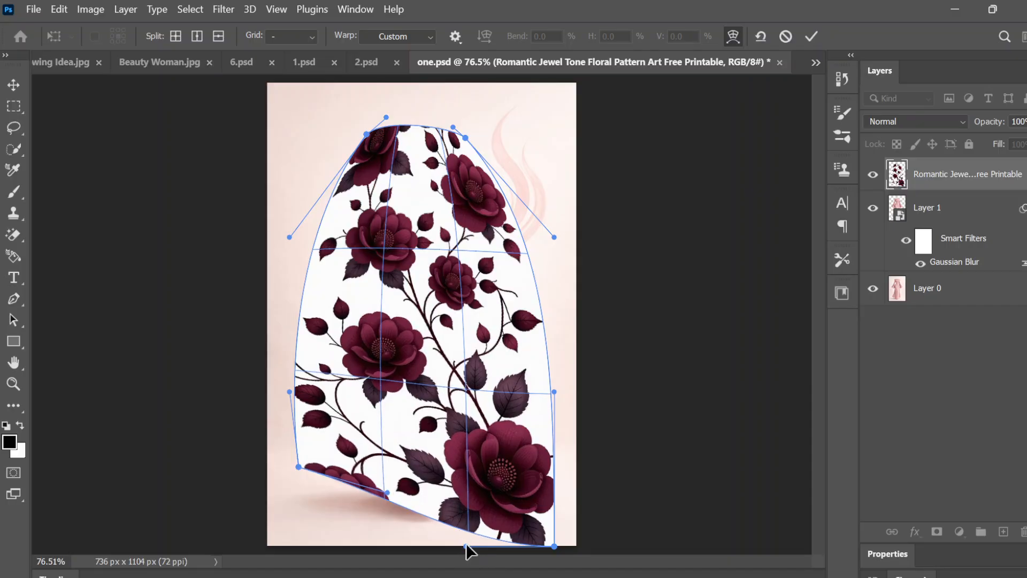
{"action": "left_click_drag", "start_coordinate": [467, 543], "coordinate": [453, 524]}
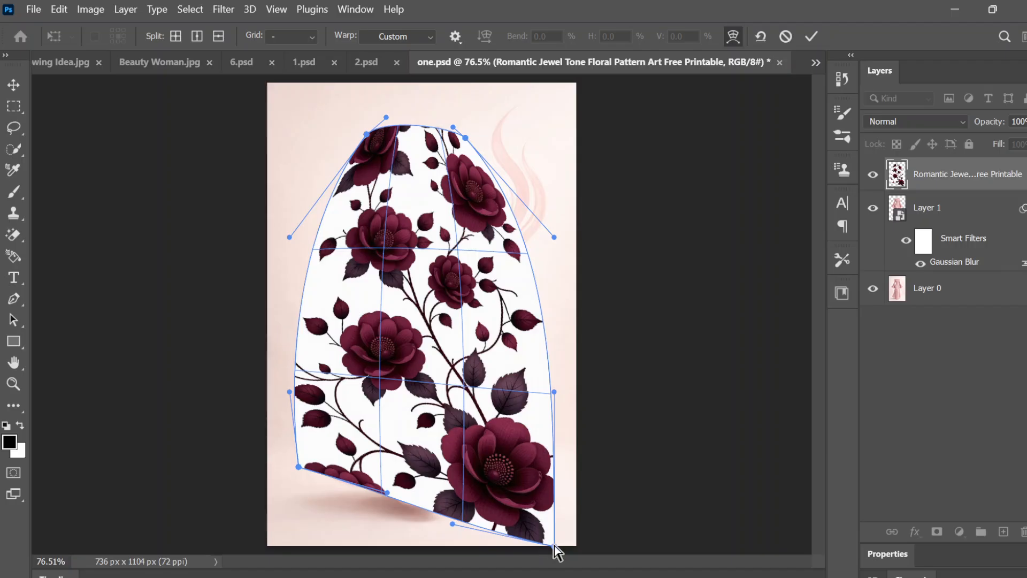
{"action": "left_click_drag", "start_coordinate": [554, 544], "coordinate": [516, 510]}
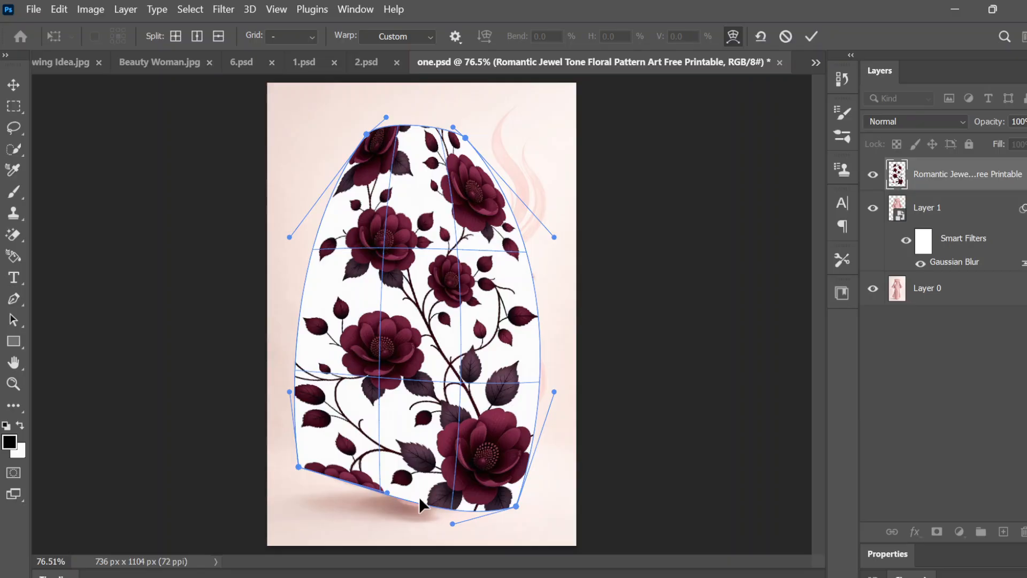
{"action": "mouse_move", "coordinate": [419, 490]}
{"action": "left_mouse_down"}
{"action": "mouse_move", "coordinate": [397, 545]}
{"action": "mouse_move", "coordinate": [416, 501]}
{"action": "left_mouse_up"}
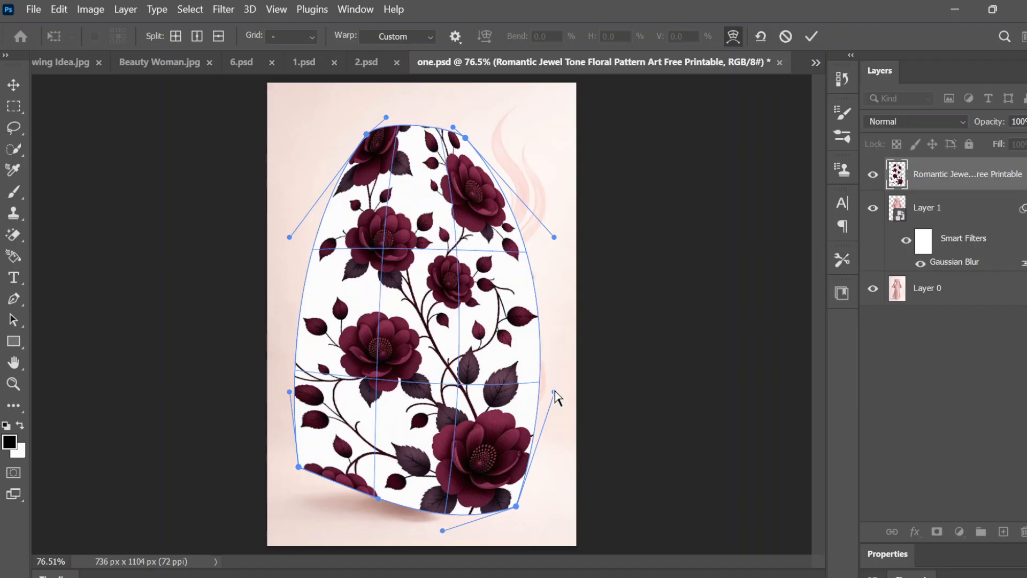
Step: Adjust the warp along the pattern's right side, bulging it outward to cover the sleeve, and commit the warp
{"action": "left_click_drag", "start_coordinate": [554, 392], "coordinate": [524, 369]}
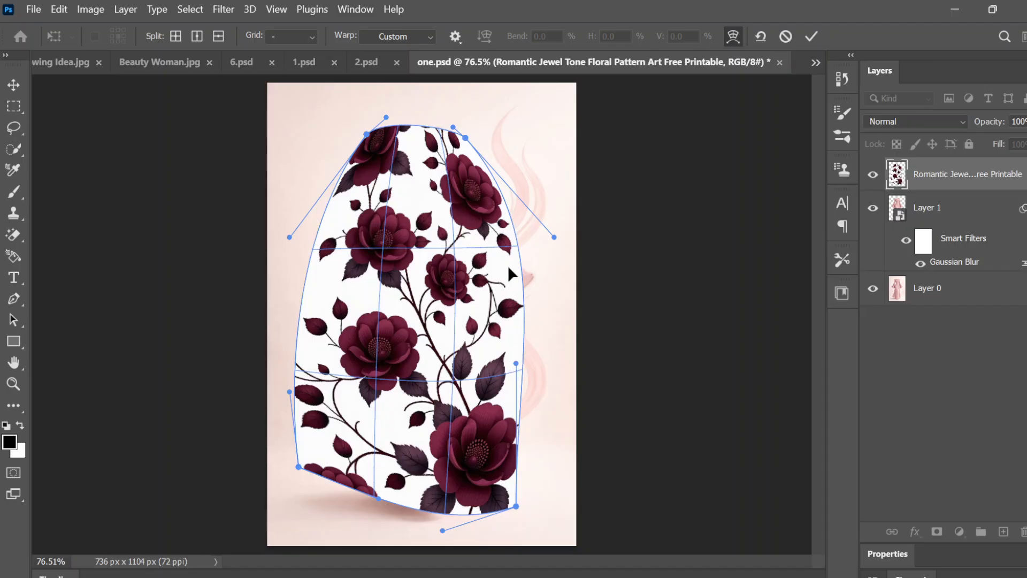
{"action": "left_click_drag", "start_coordinate": [492, 273], "coordinate": [541, 274]}
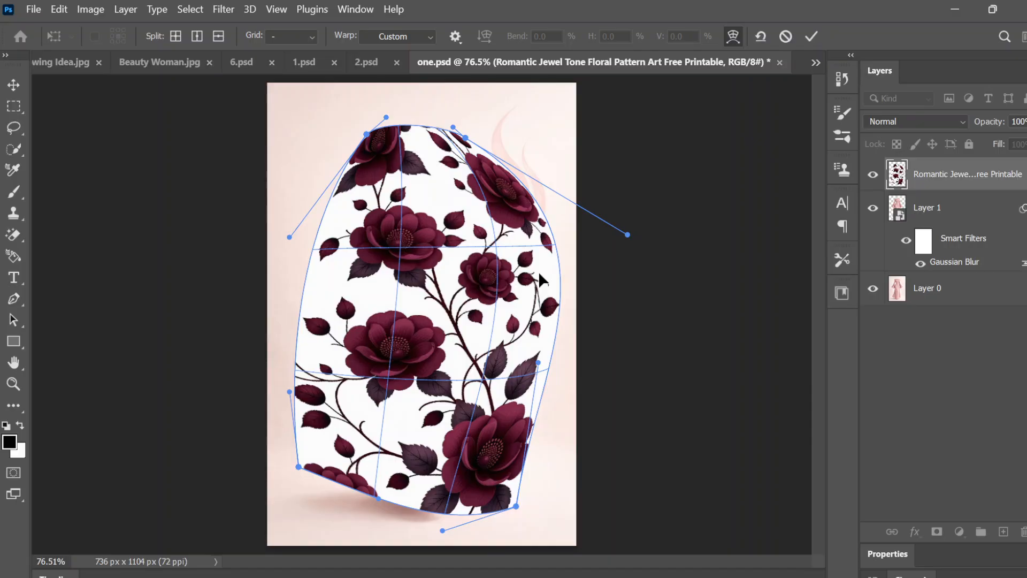
{"action": "left_click", "coordinate": [813, 36]}
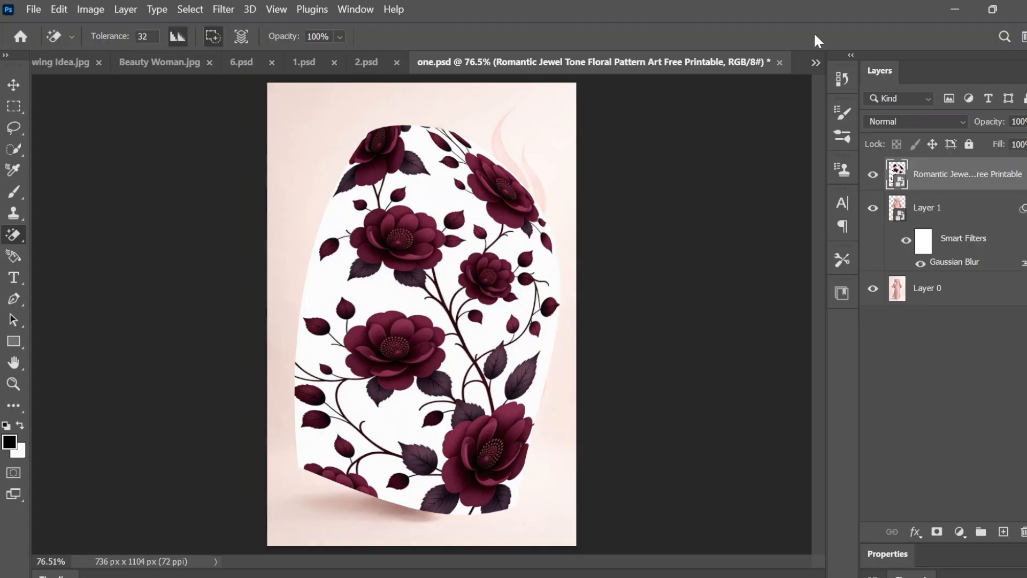
Step: Examine how the warped floral pattern covers the dress, both up close and as a whole
{"action": "scroll", "coordinate": [815, 36], "scroll_direction": "up", "scroll_amount": 3}
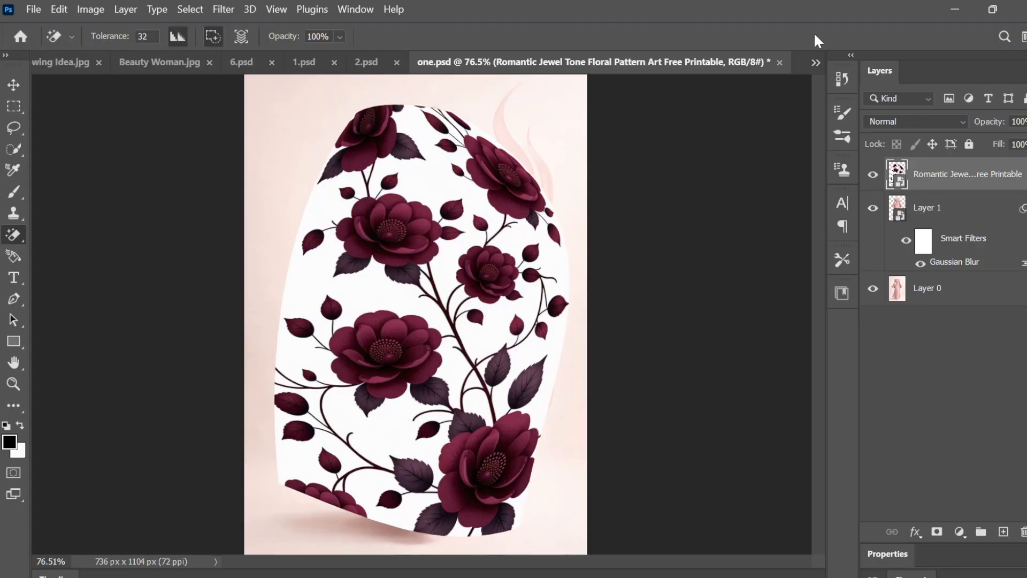
{"action": "scroll", "coordinate": [815, 35], "scroll_direction": "down", "scroll_amount": 2}
{"action": "scroll", "coordinate": [814, 32], "scroll_direction": "down", "scroll_amount": 2}
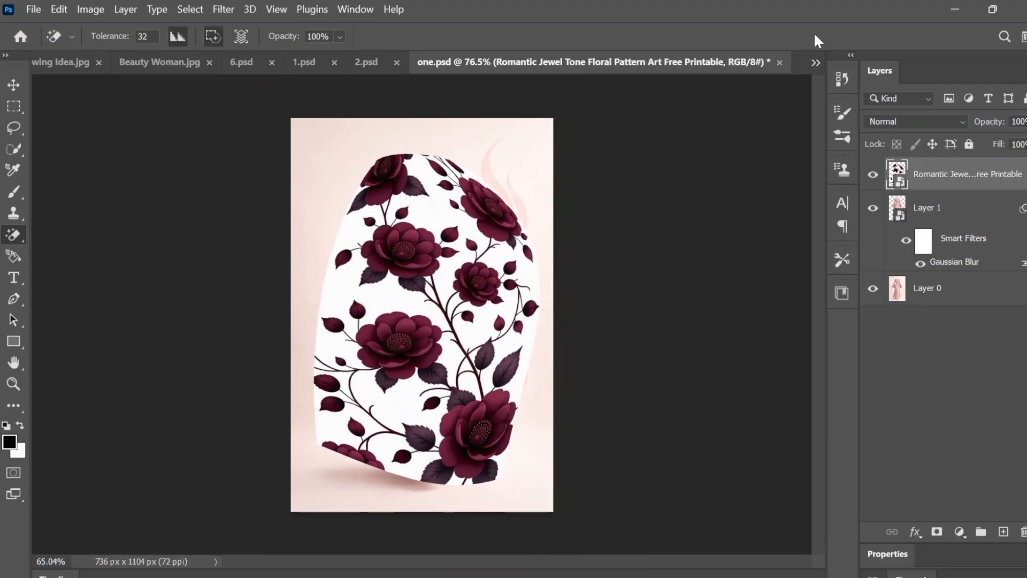
{"action": "scroll", "coordinate": [814, 32], "scroll_direction": "up", "scroll_amount": 4}
{"action": "scroll", "coordinate": [814, 32], "scroll_direction": "up", "scroll_amount": 1}
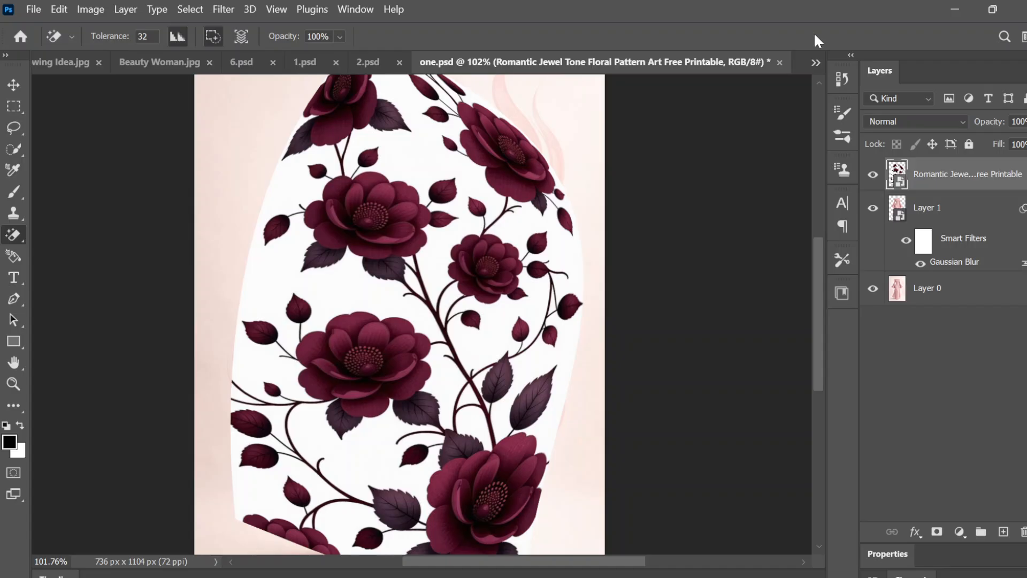
{"action": "scroll", "coordinate": [816, 37], "scroll_direction": "down", "scroll_amount": 3}
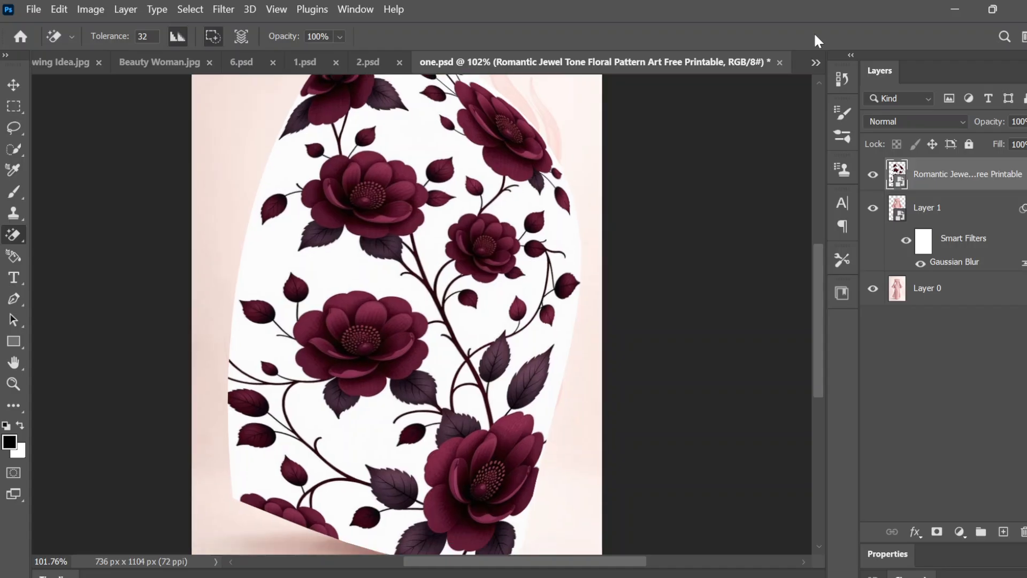
{"action": "scroll", "coordinate": [816, 37], "scroll_direction": "up", "scroll_amount": 1}
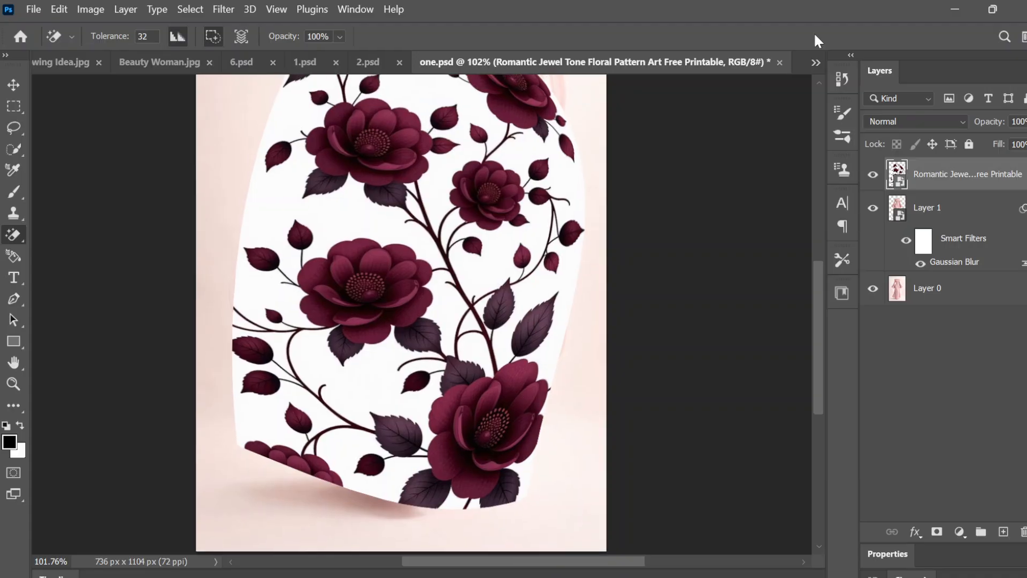
{"action": "scroll", "coordinate": [816, 37], "scroll_direction": "down", "scroll_amount": 4}
{"action": "scroll", "coordinate": [814, 32], "scroll_direction": "up", "scroll_amount": 3}
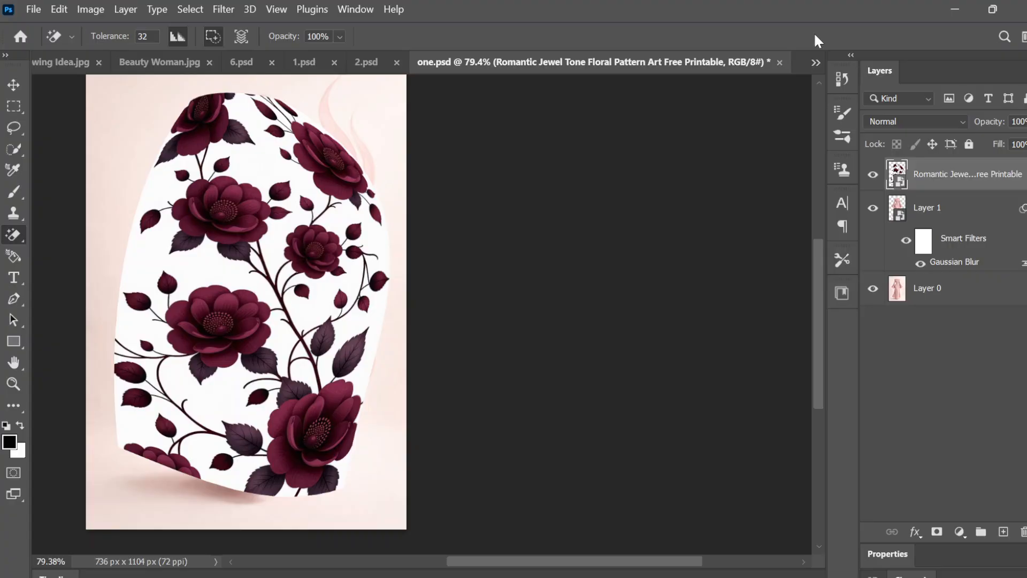
{"action": "scroll", "coordinate": [813, 32], "scroll_direction": "down", "scroll_amount": 2}
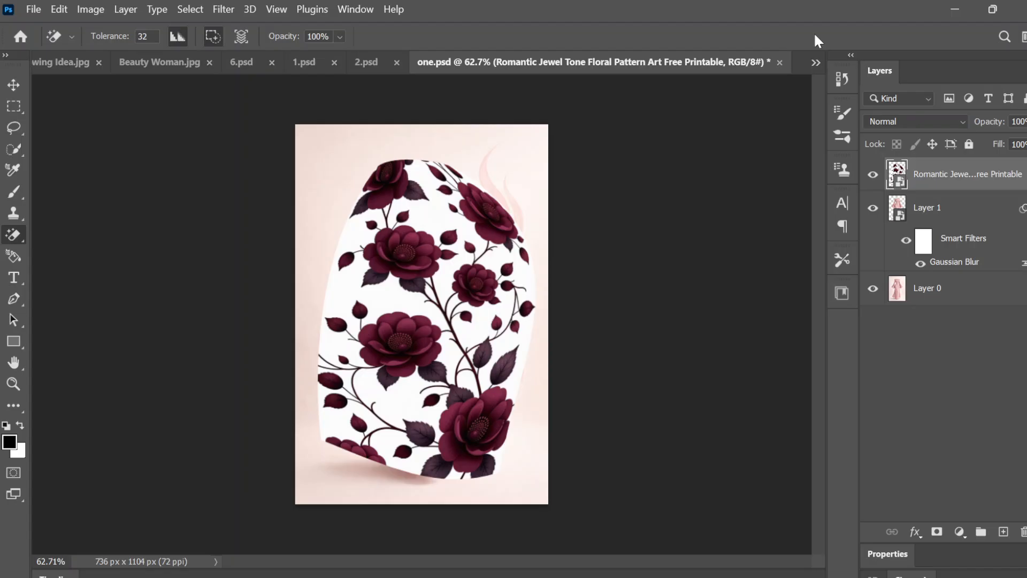
Step: Clip the floral pattern layer to Layer 1 so it takes the shape of the dress
{"action": "right_click", "coordinate": [937, 175]}
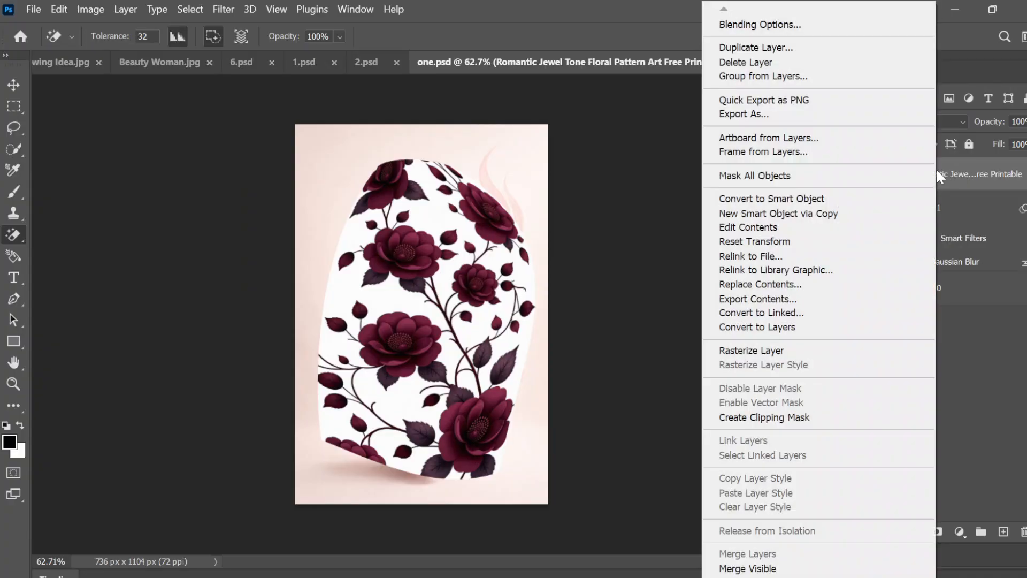
{"action": "left_click", "coordinate": [797, 427]}
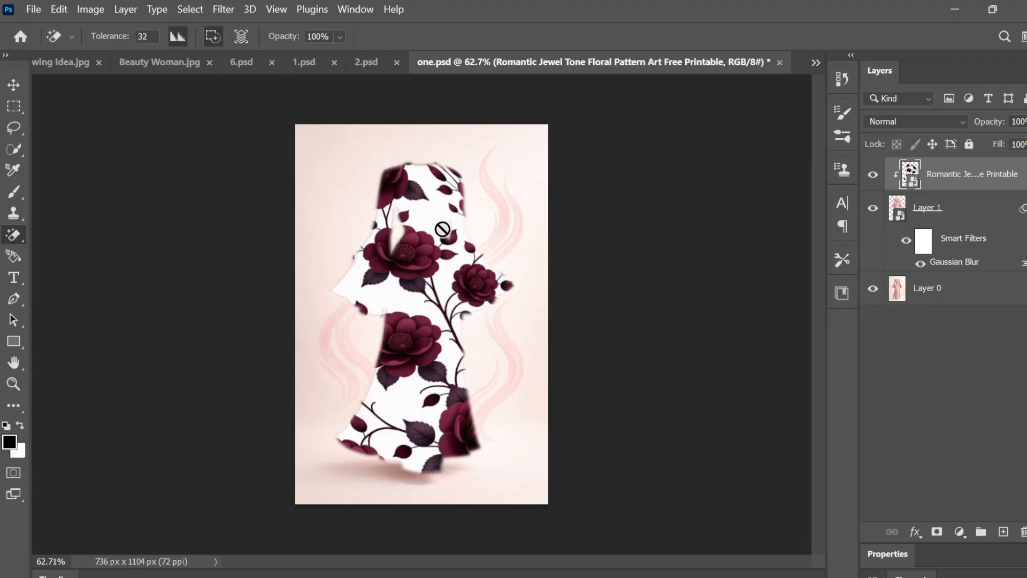
{"action": "scroll", "coordinate": [442, 229], "scroll_direction": "up", "scroll_amount": 5}
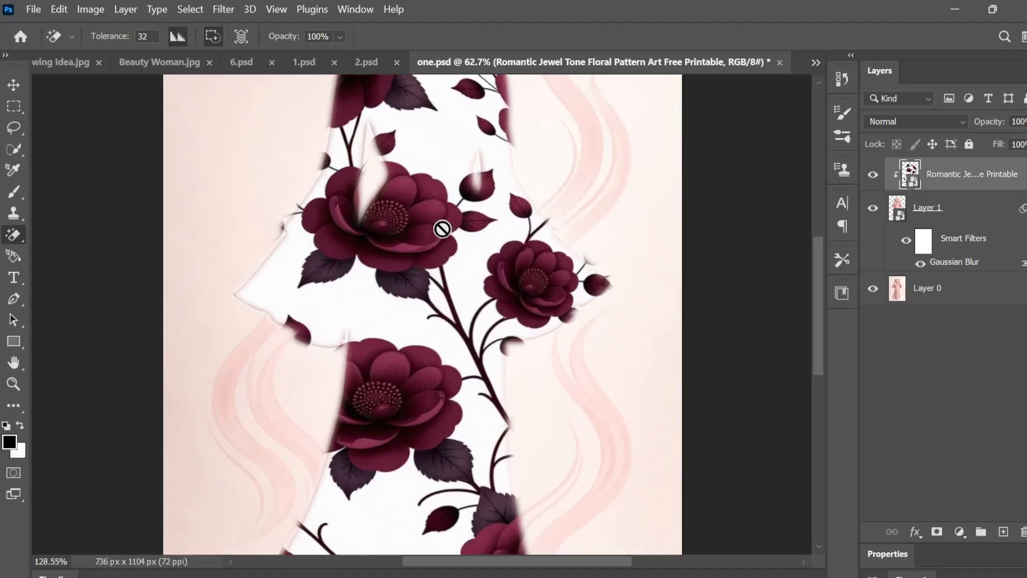
{"action": "scroll", "coordinate": [442, 229], "scroll_direction": "down", "scroll_amount": 3}
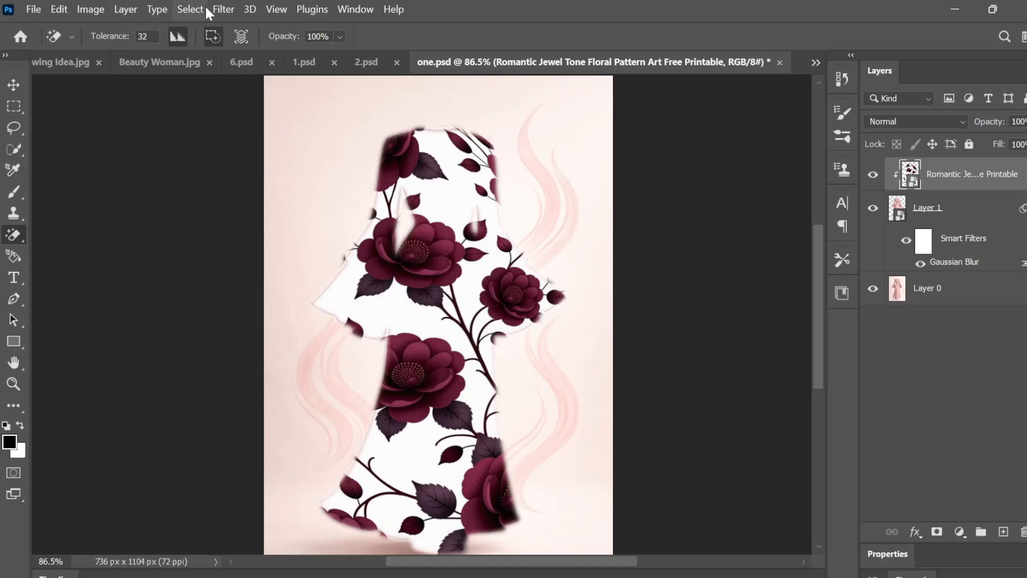
Step: Apply a Displace filter with horizontal scale 10, vertical scale 55, Stretch To Fit and Wrap Around, using the "one" PSD as displacement map
{"action": "left_click", "coordinate": [219, 12]}
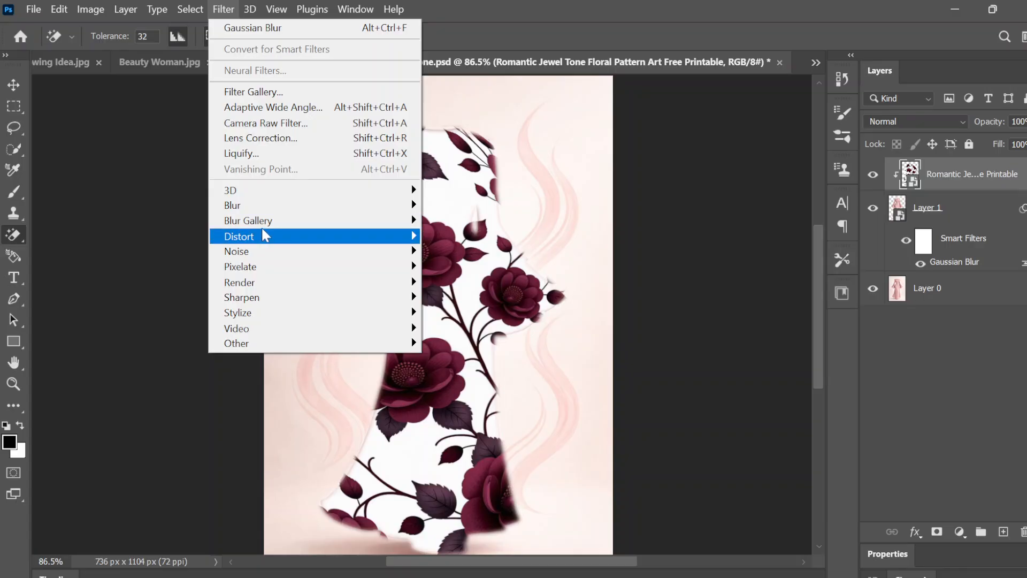
{"action": "mouse_move", "coordinate": [263, 229]}
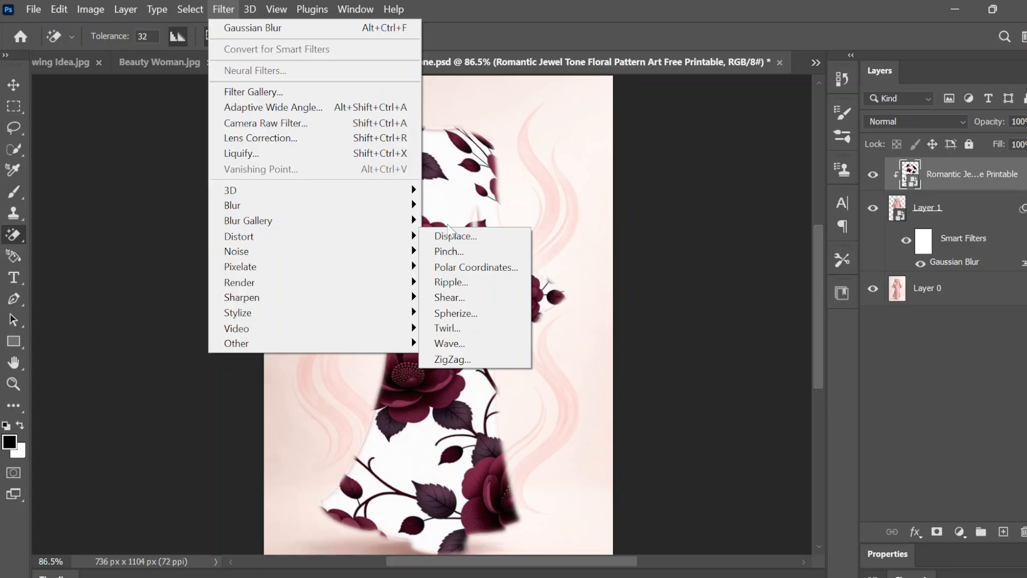
{"action": "left_click", "coordinate": [455, 236]}
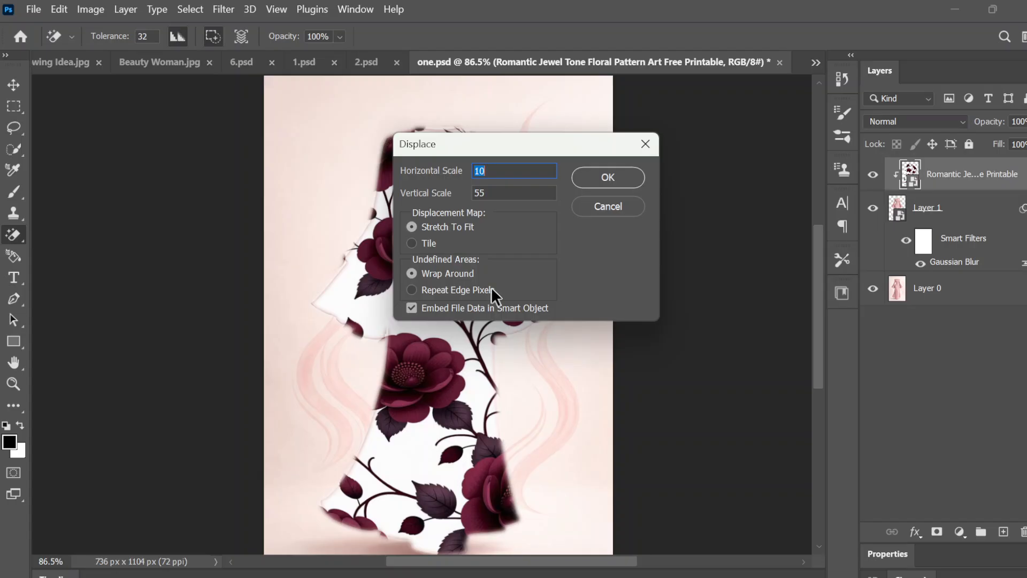
{"action": "left_click", "coordinate": [627, 177]}
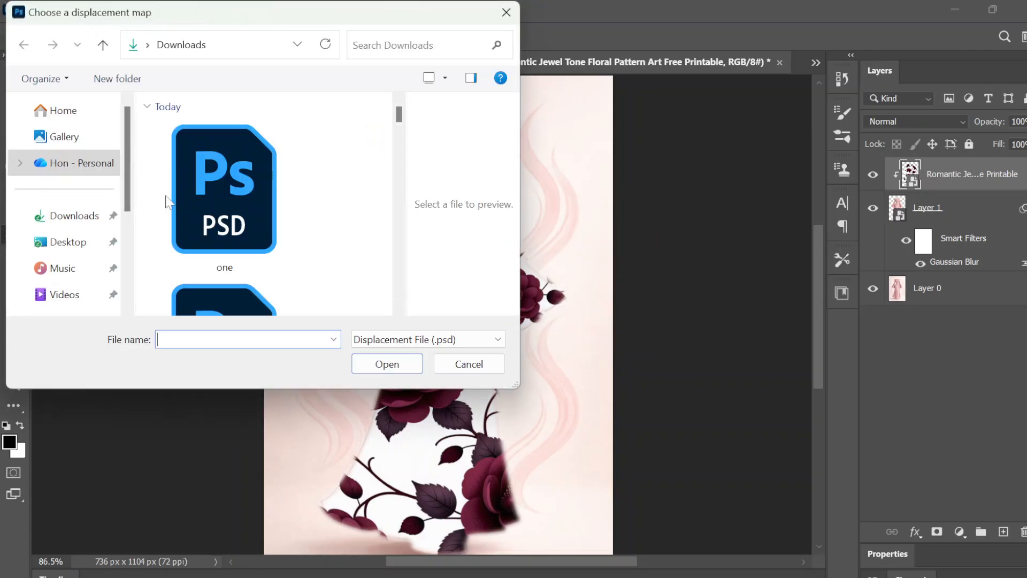
{"action": "double_click", "coordinate": [195, 238]}
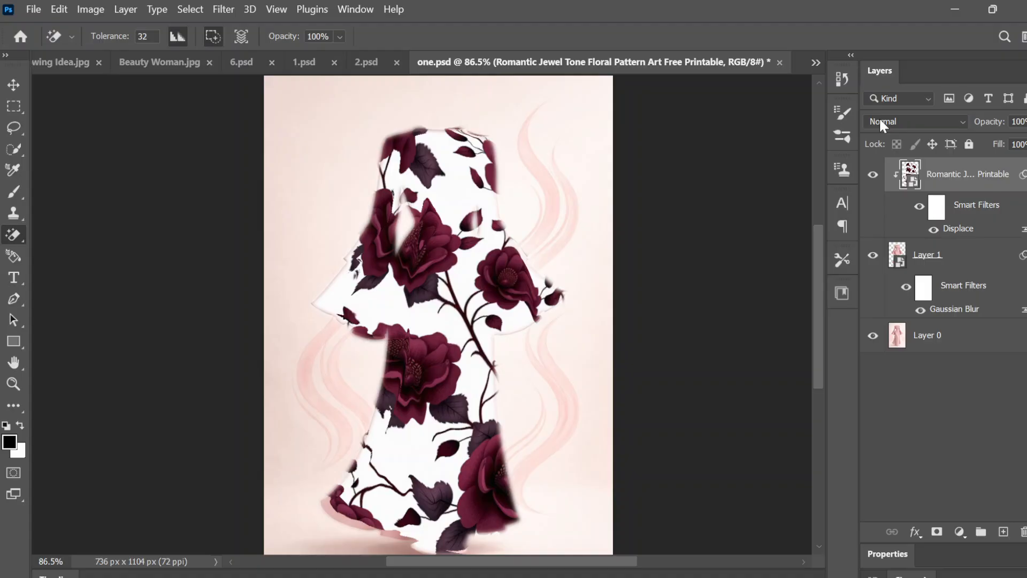
Step: Set the floral pattern layer's blend mode to Multiply and compare the dress with and without the pattern
{"action": "left_click", "coordinate": [934, 121]}
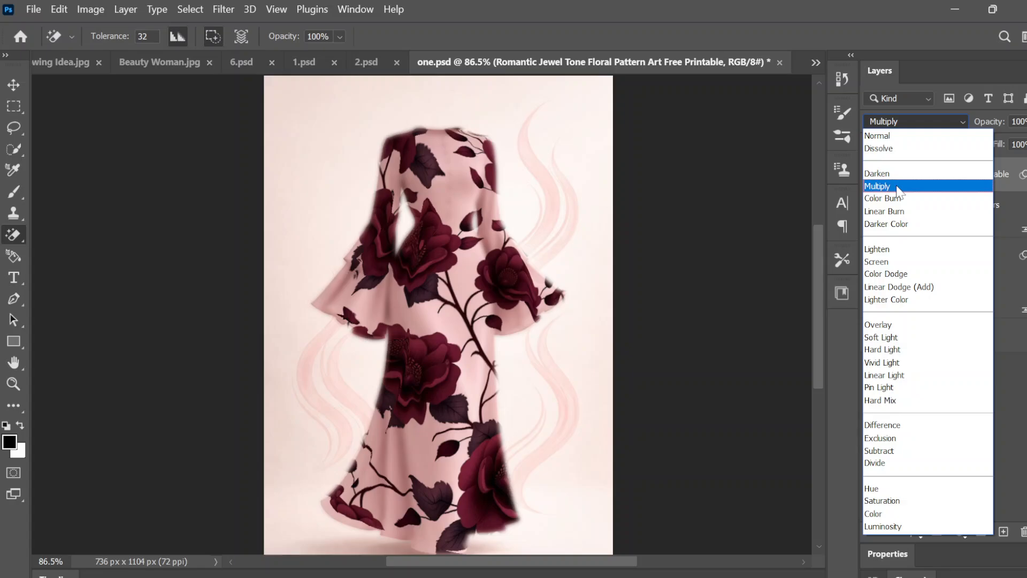
{"action": "left_click", "coordinate": [898, 188]}
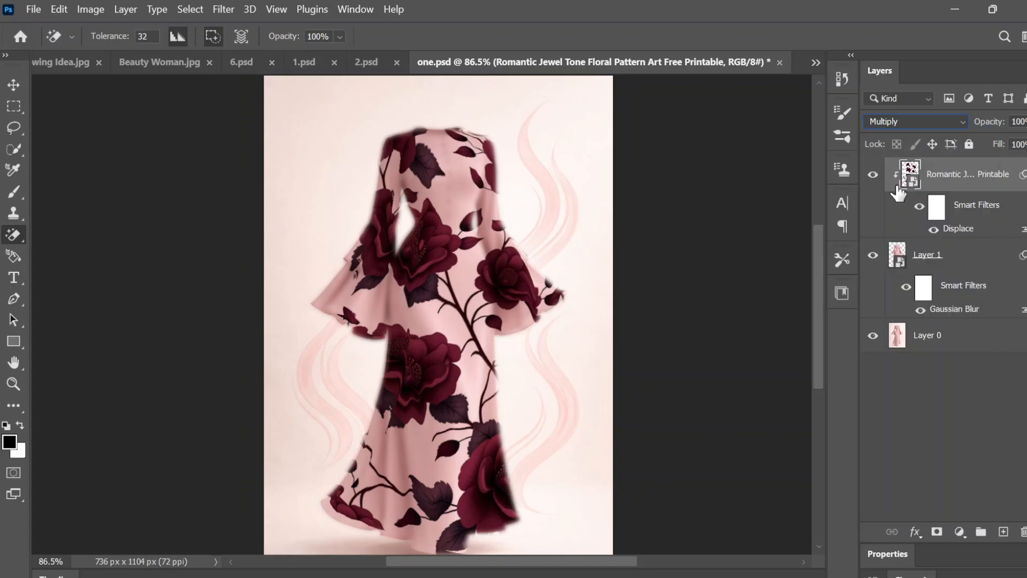
{"action": "scroll", "coordinate": [899, 192], "scroll_direction": "up", "scroll_amount": 8}
{"action": "scroll", "coordinate": [898, 192], "scroll_direction": "down", "scroll_amount": 7}
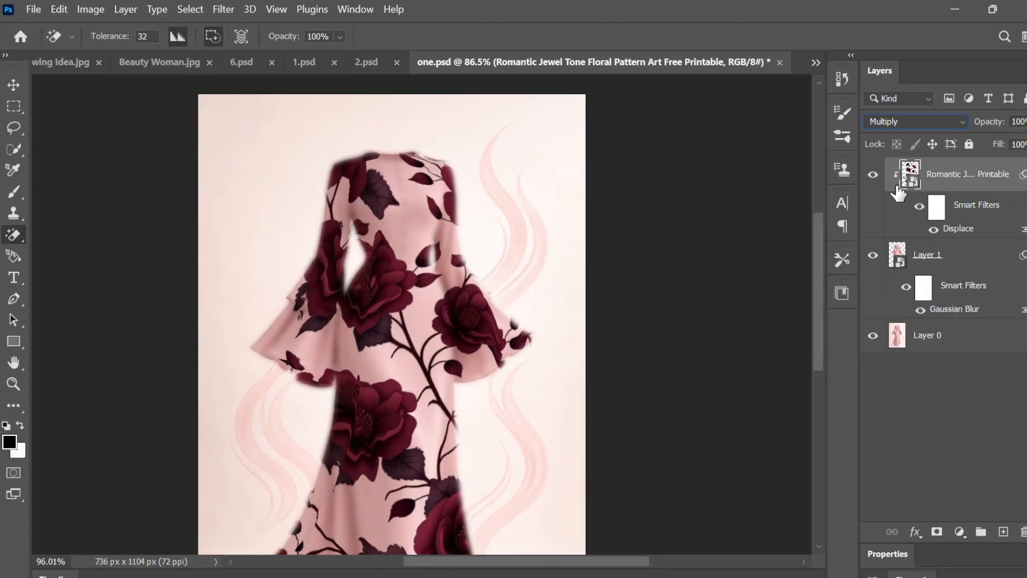
{"action": "scroll", "coordinate": [898, 193], "scroll_direction": "up", "scroll_amount": 10}
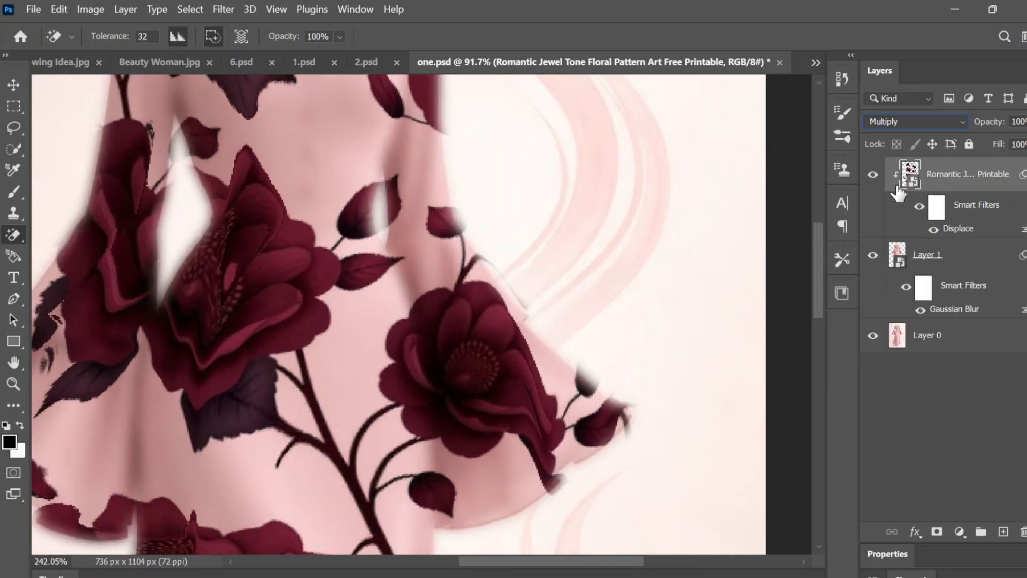
{"action": "scroll", "coordinate": [898, 192], "scroll_direction": "down", "scroll_amount": 8}
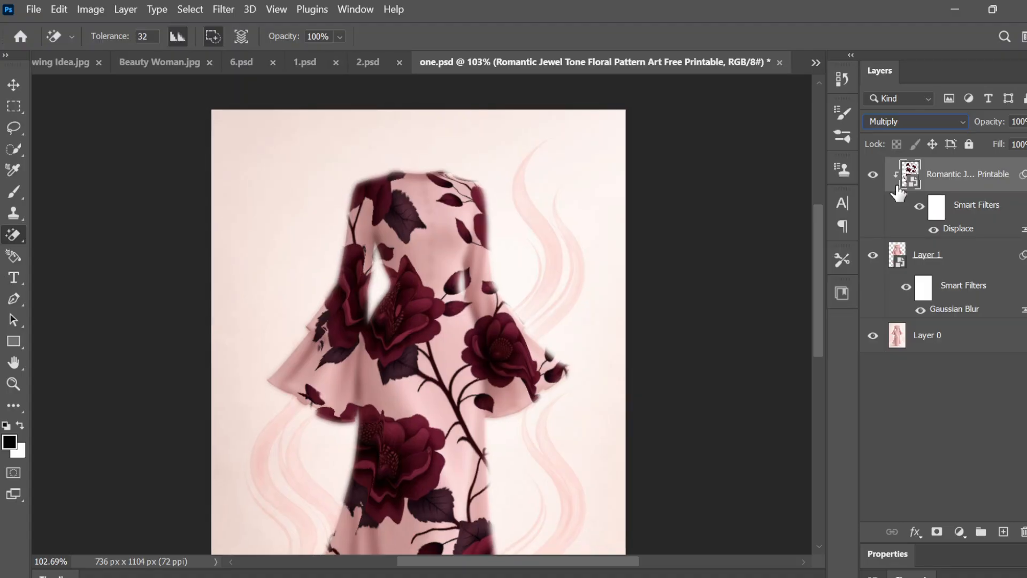
{"action": "scroll", "coordinate": [898, 192], "scroll_direction": "down", "scroll_amount": 3}
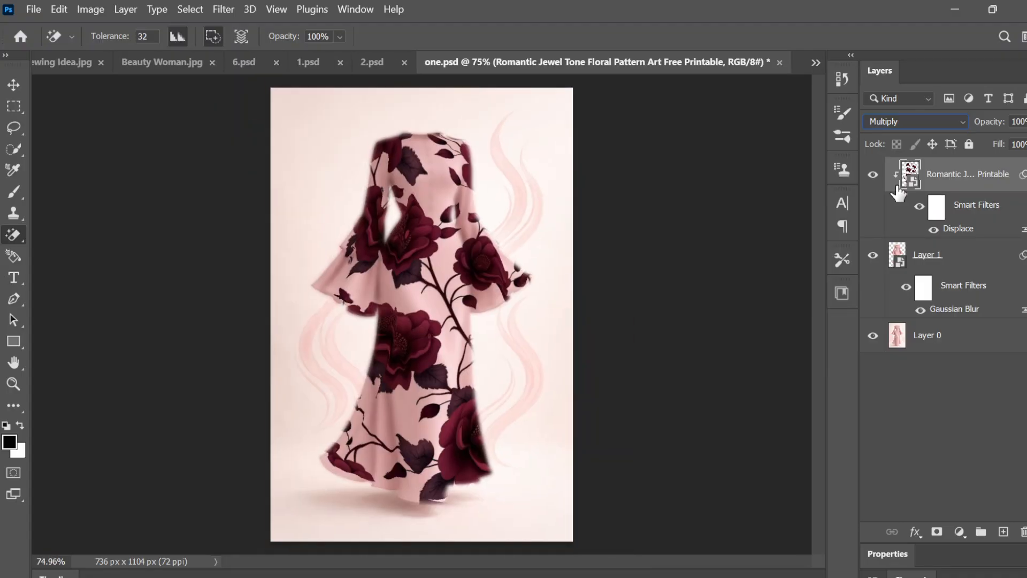
{"action": "left_click", "coordinate": [875, 265]}
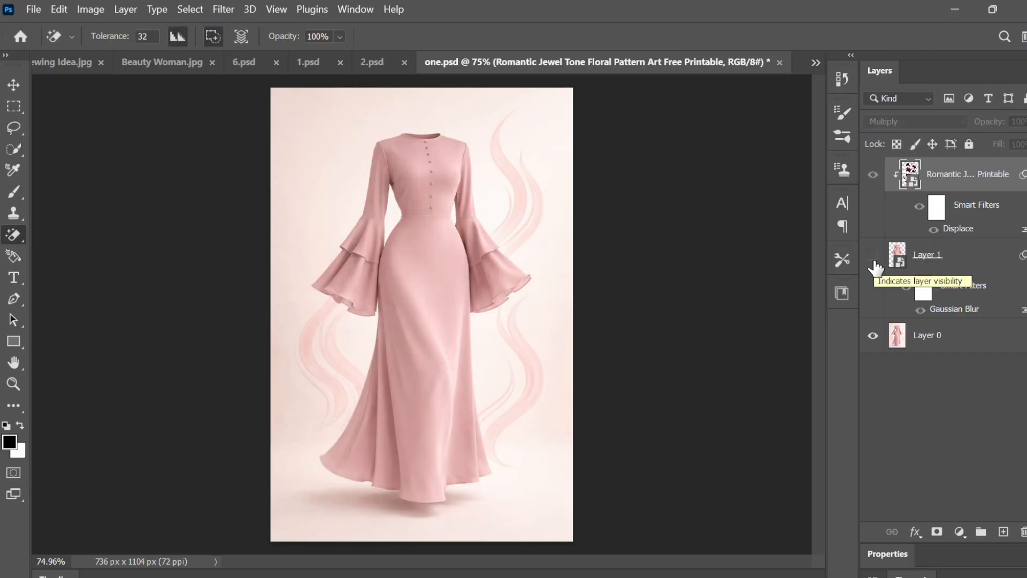
{"action": "left_click", "coordinate": [875, 264]}
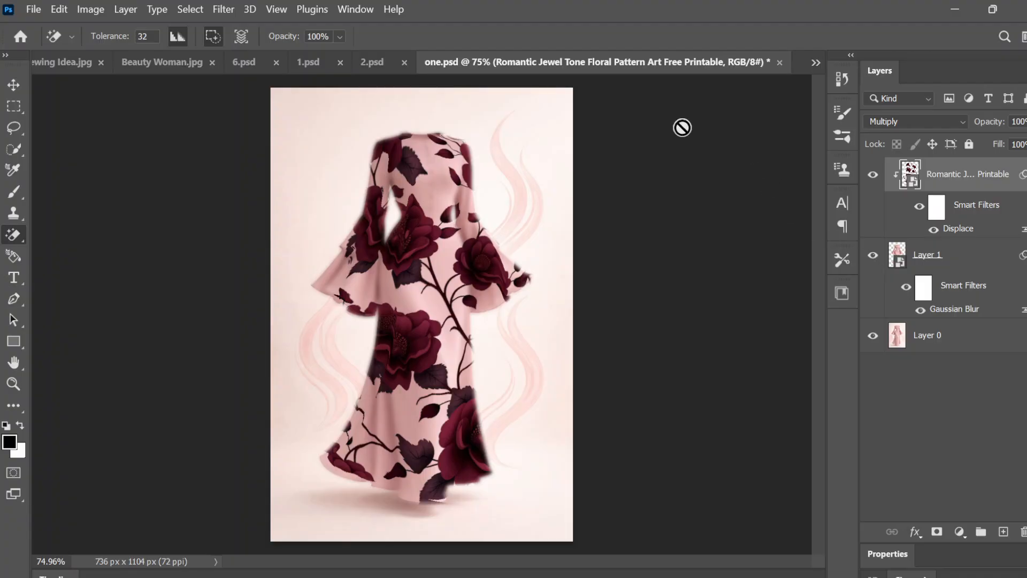
Step: Compare the patterned pink dress with the blue dress in 2.psd, and view the purple dress in 6.psd
{"action": "left_click", "coordinate": [374, 62]}
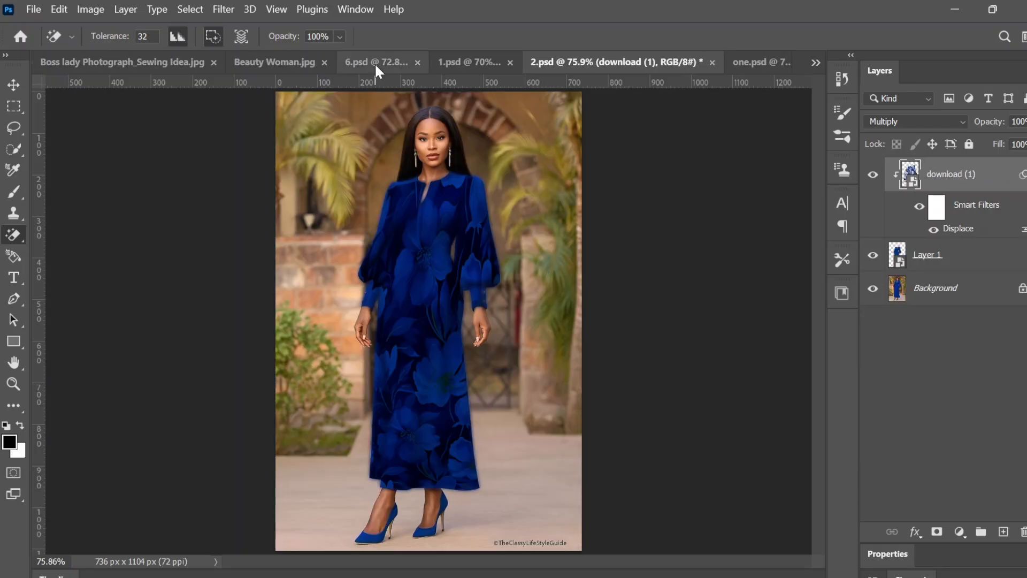
{"action": "left_click", "coordinate": [768, 59]}
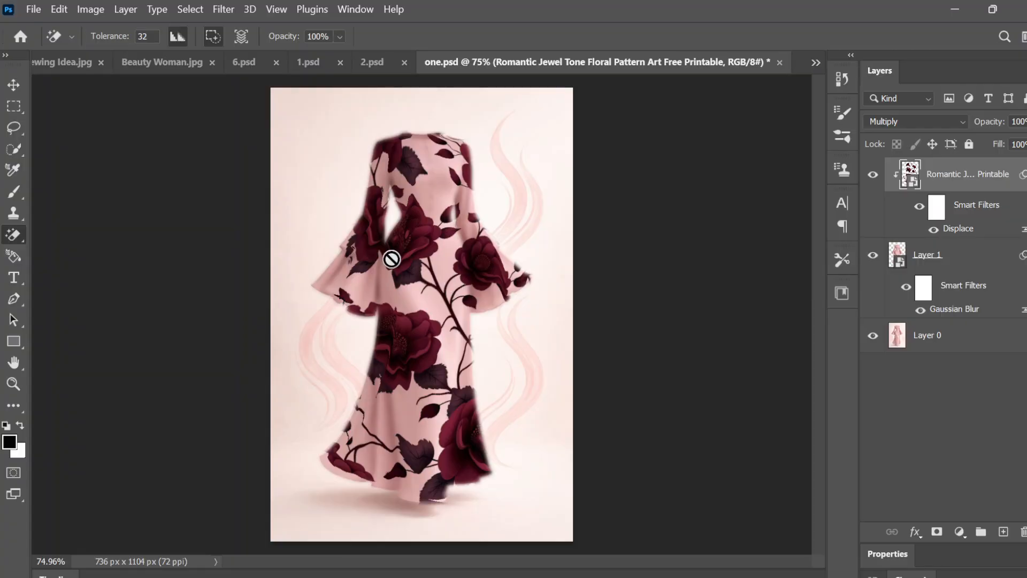
{"action": "left_click", "coordinate": [249, 57]}
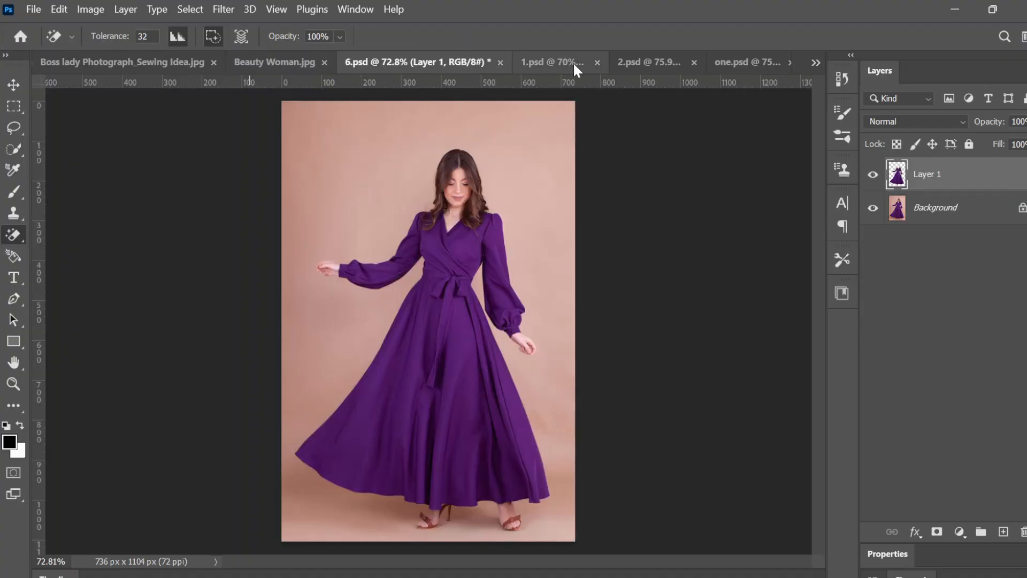
Step: In 1.psd, preview Multiply and Color Burn on the floral pattern layer against Linear Burn, keeping Linear Burn as the blend mode
{"action": "left_click", "coordinate": [553, 63]}
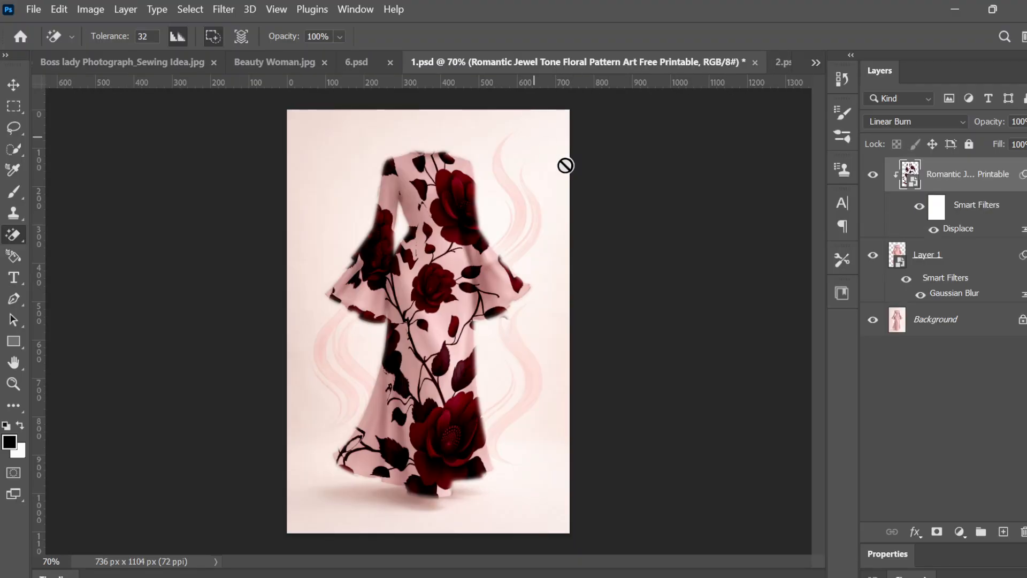
{"action": "left_click", "coordinate": [945, 122]}
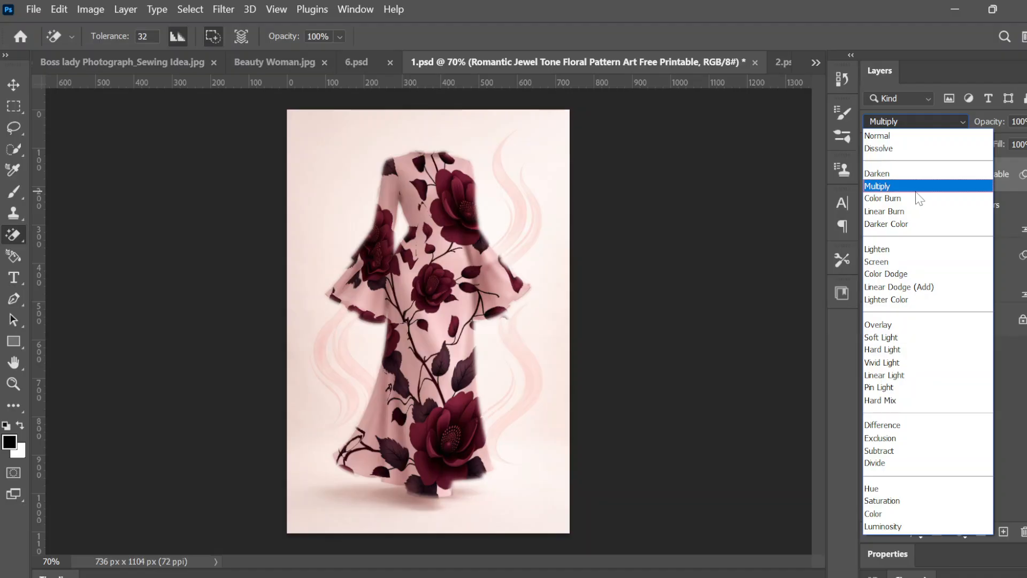
{"action": "left_click", "coordinate": [922, 213]}
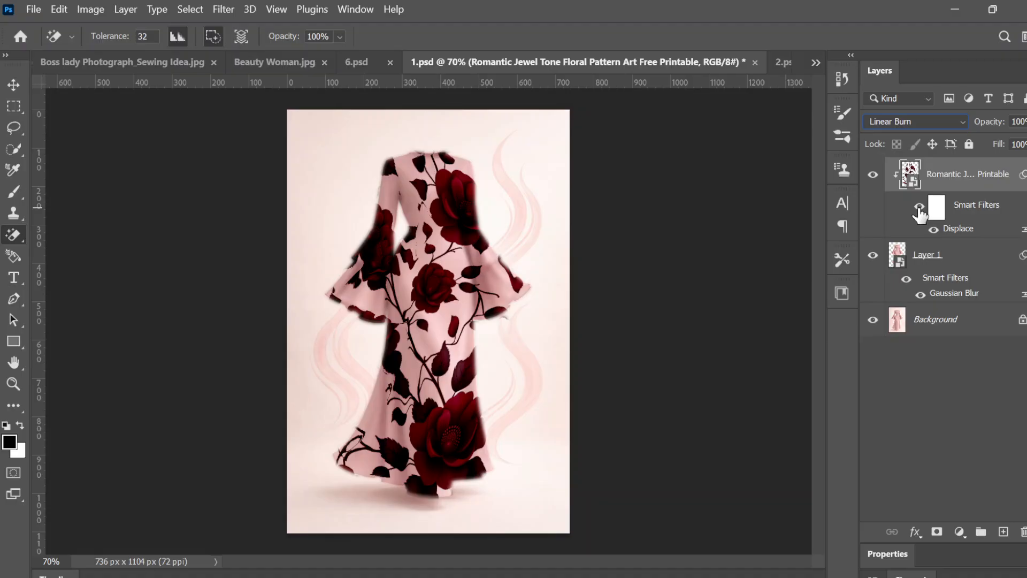
{"action": "left_click", "coordinate": [892, 118]}
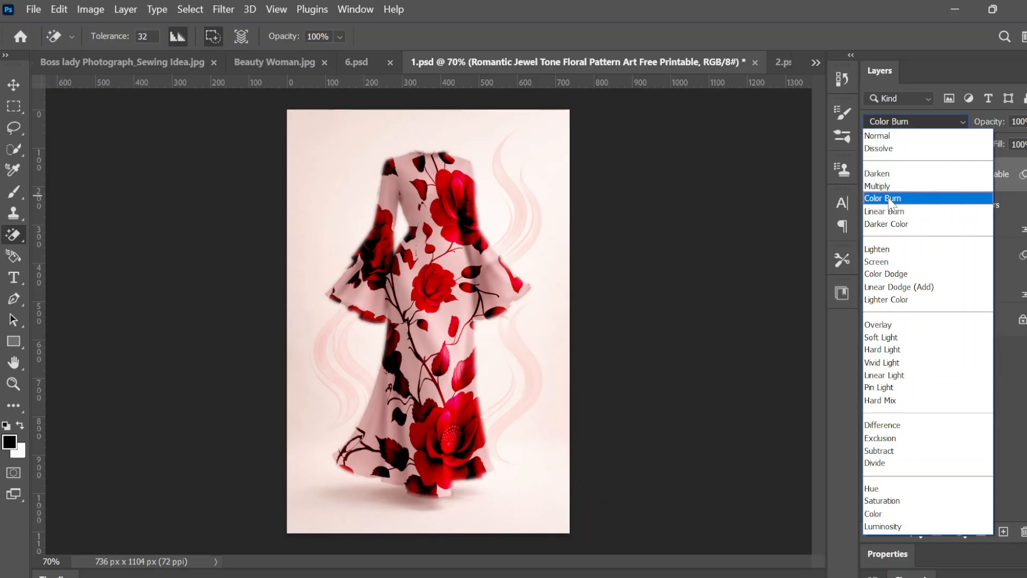
{"action": "left_click", "coordinate": [891, 212]}
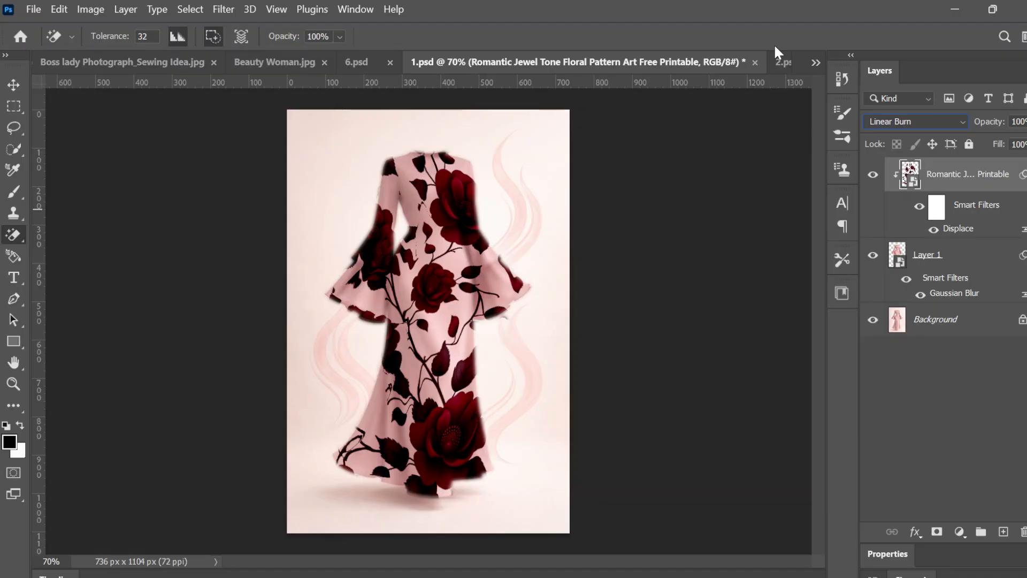
Step: Examine the patterned dress in 1.psd up close and compare it with the plain dress by hiding and reshowing Layer 1
{"action": "scroll", "coordinate": [776, 49], "scroll_direction": "up", "scroll_amount": 3}
{"action": "scroll", "coordinate": [776, 48], "scroll_direction": "down", "scroll_amount": 3}
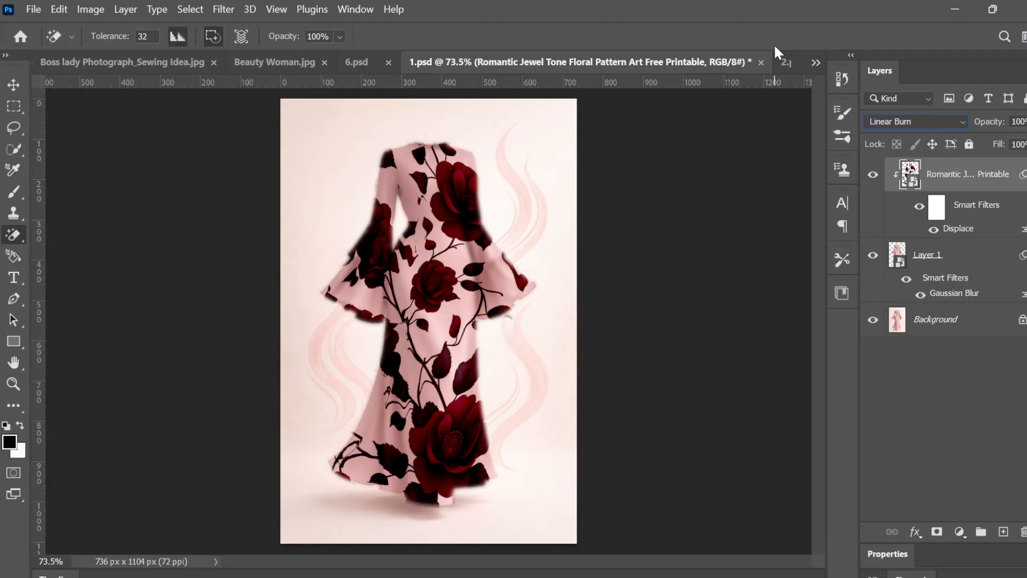
{"action": "scroll", "coordinate": [774, 43], "scroll_direction": "up", "scroll_amount": 3}
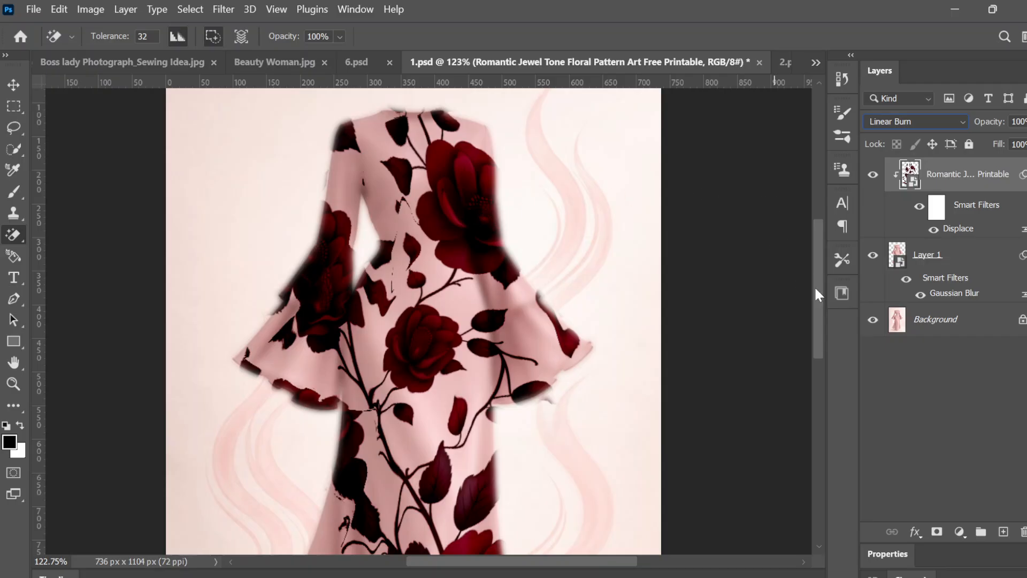
{"action": "left_click", "coordinate": [873, 256]}
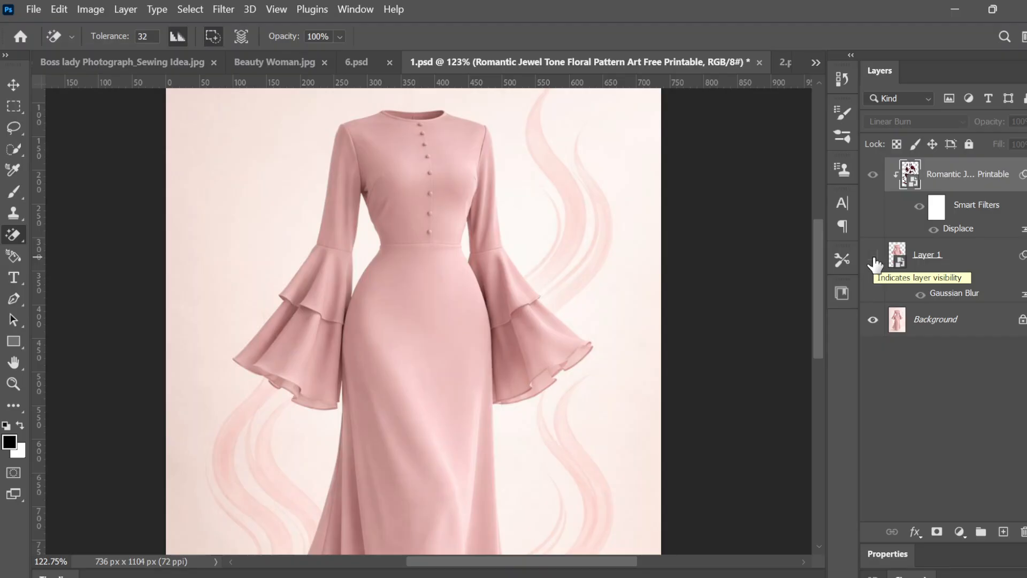
{"action": "left_click", "coordinate": [874, 256]}
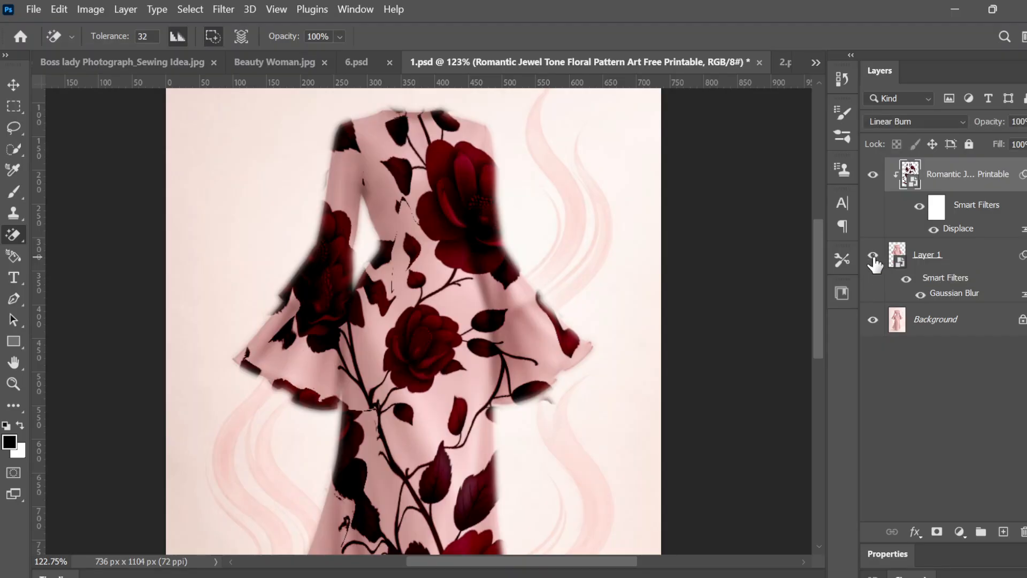
Step: View the blue dress in 2.psd, and compare the dress in one.psd with and without its floral pattern using Layer 1's visibility
{"action": "left_click", "coordinate": [785, 64]}
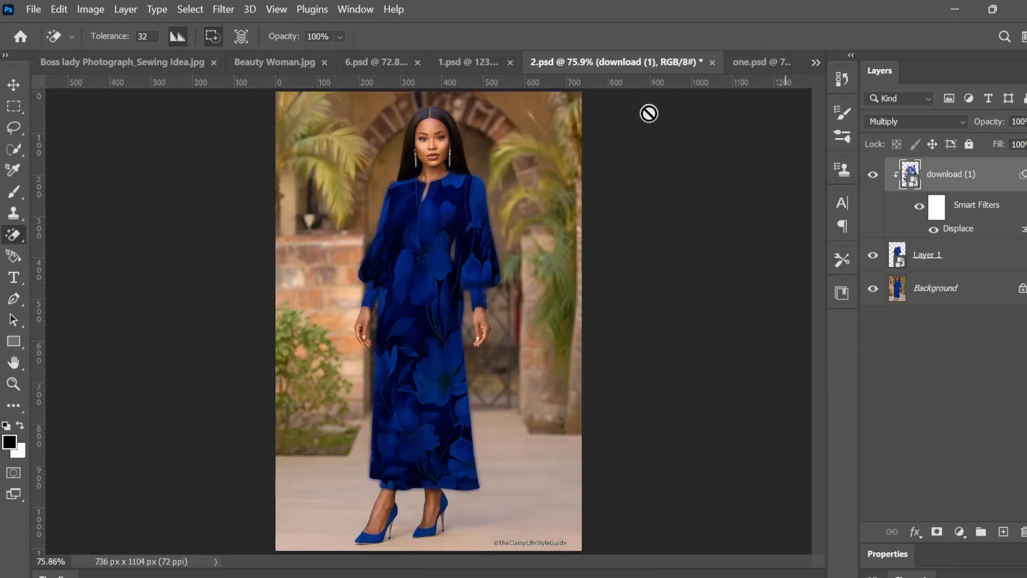
{"action": "left_click", "coordinate": [768, 61]}
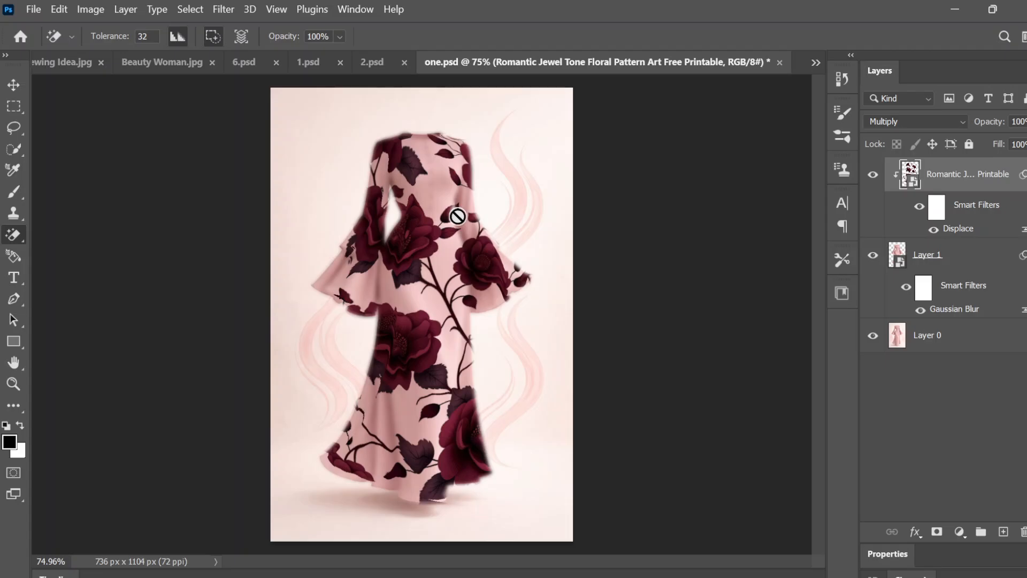
{"action": "left_click", "coordinate": [873, 255]}
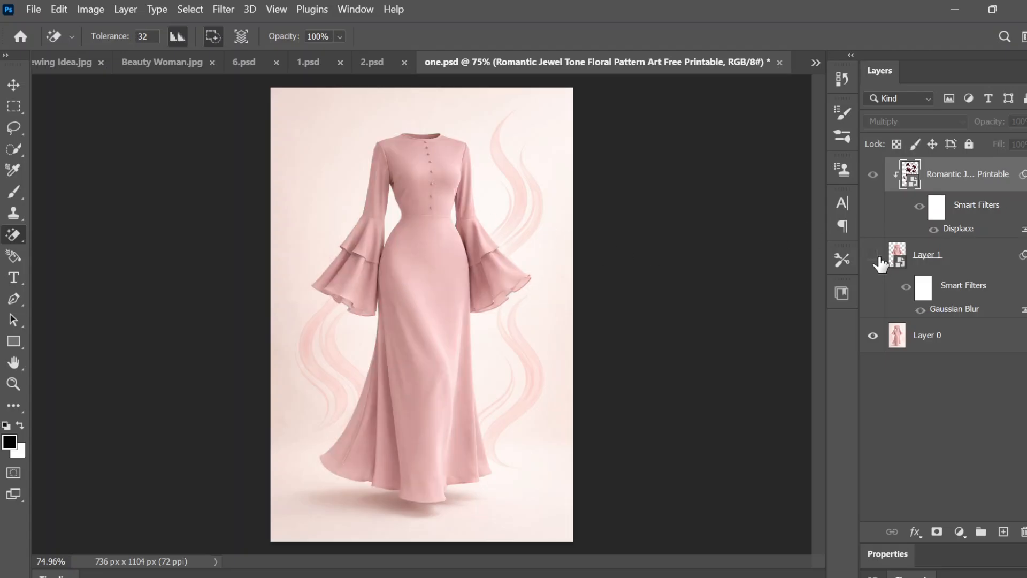
{"action": "left_click", "coordinate": [873, 256]}
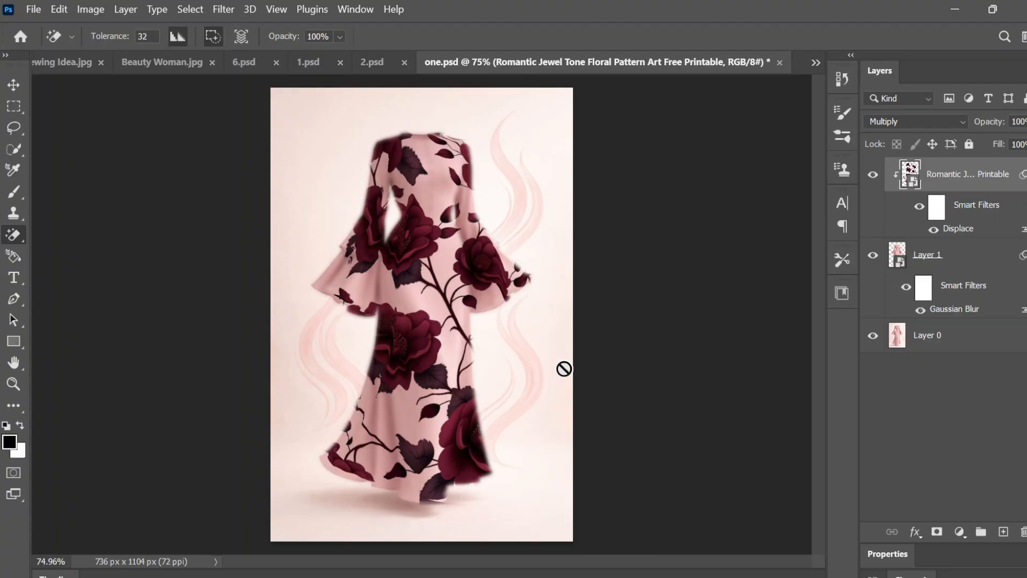
{"action": "scroll", "coordinate": [594, 306], "scroll_direction": "up", "scroll_amount": 1}
{"action": "scroll", "coordinate": [593, 306], "scroll_direction": "up", "scroll_amount": 2}
{"action": "scroll", "coordinate": [594, 306], "scroll_direction": "down", "scroll_amount": 3}
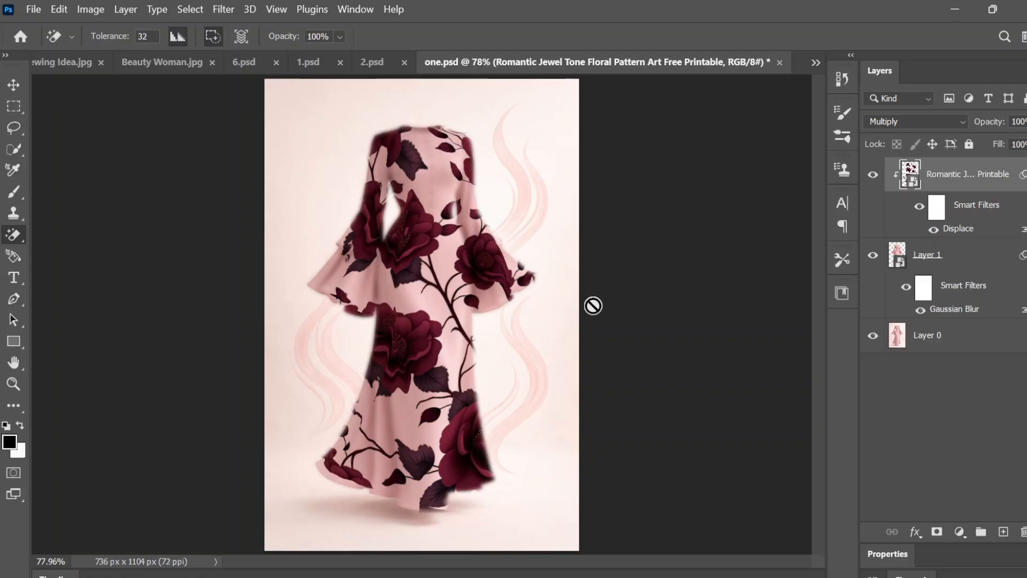
{"action": "left_click", "coordinate": [993, 9]}
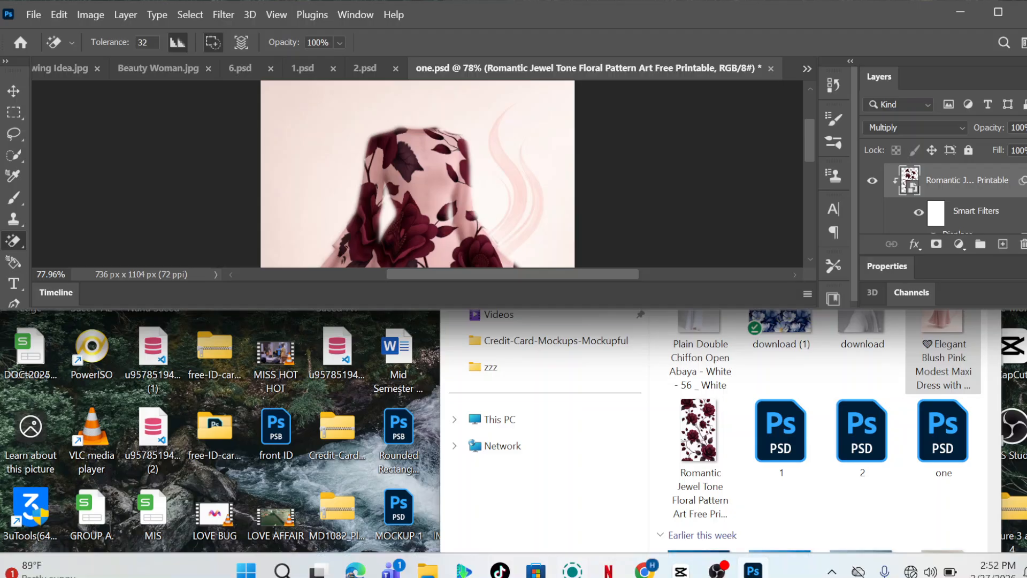
{"action": "mouse_move", "coordinate": [717, 571]}
{"action": "left_click", "coordinate": [717, 471]}
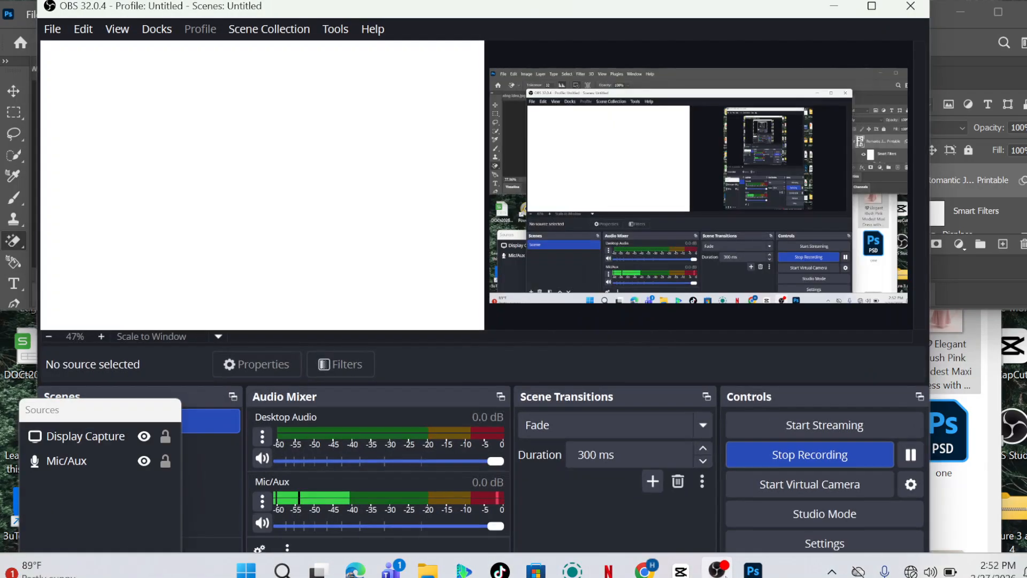